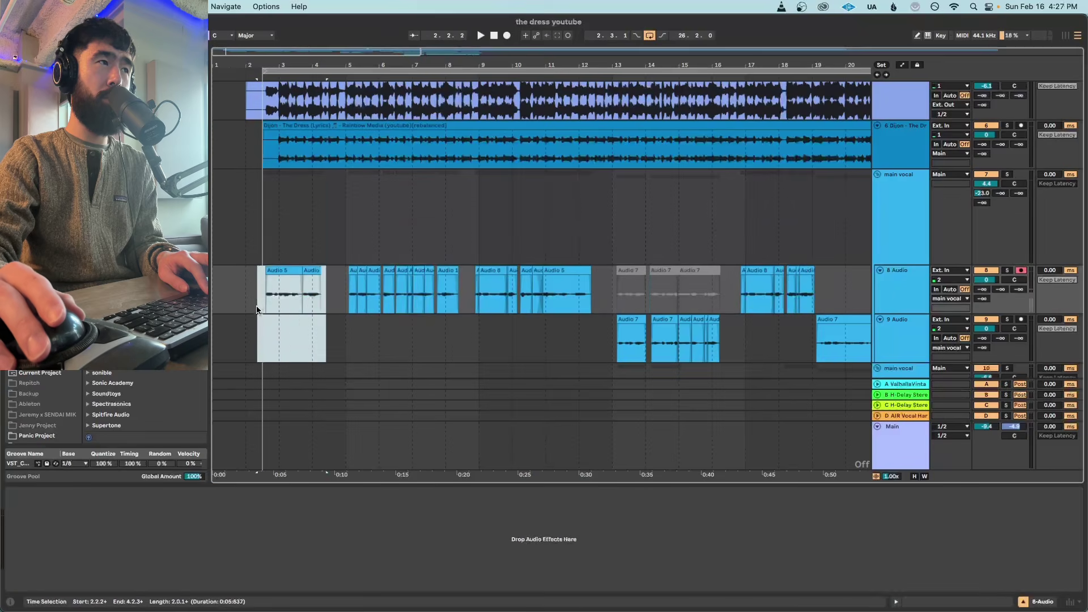
- Place the insert marker at 2.3.1 in the upper main vocal group and play the song from there
left_click(261, 296)
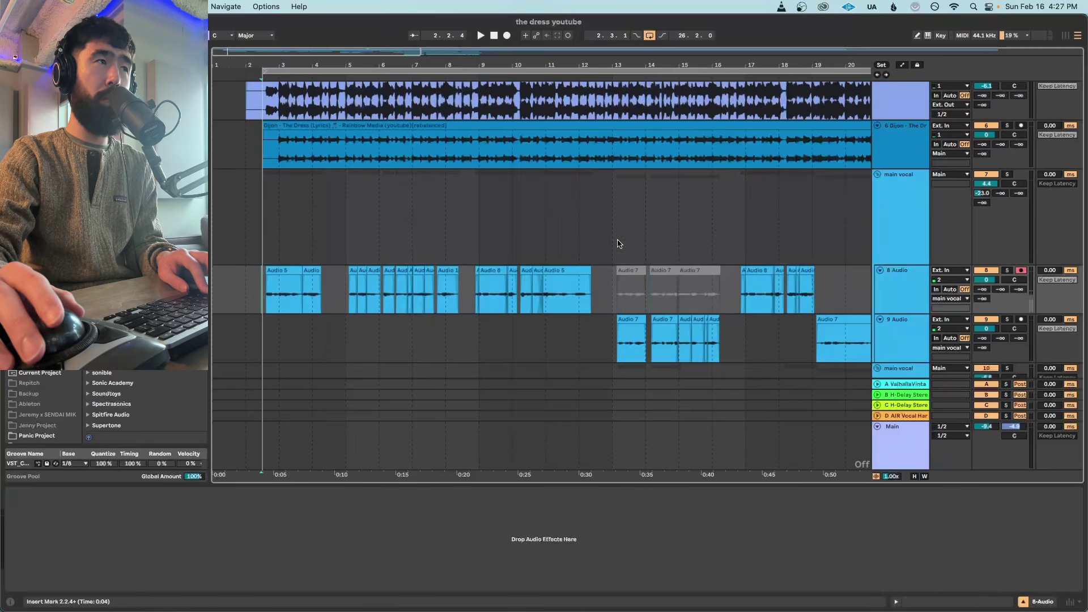
left_click(923, 215)
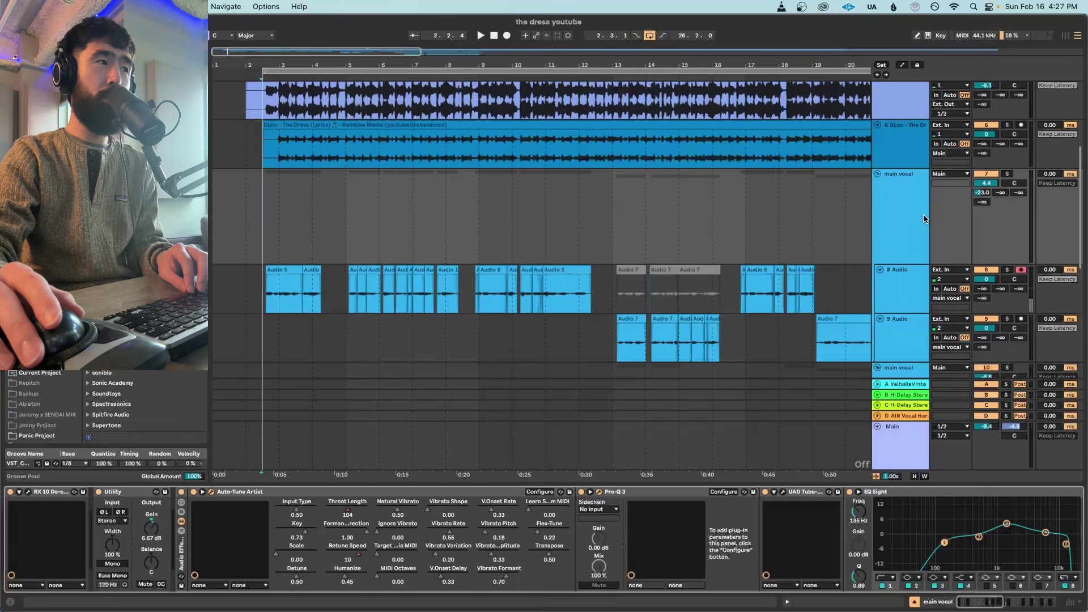
left_click(283, 235)
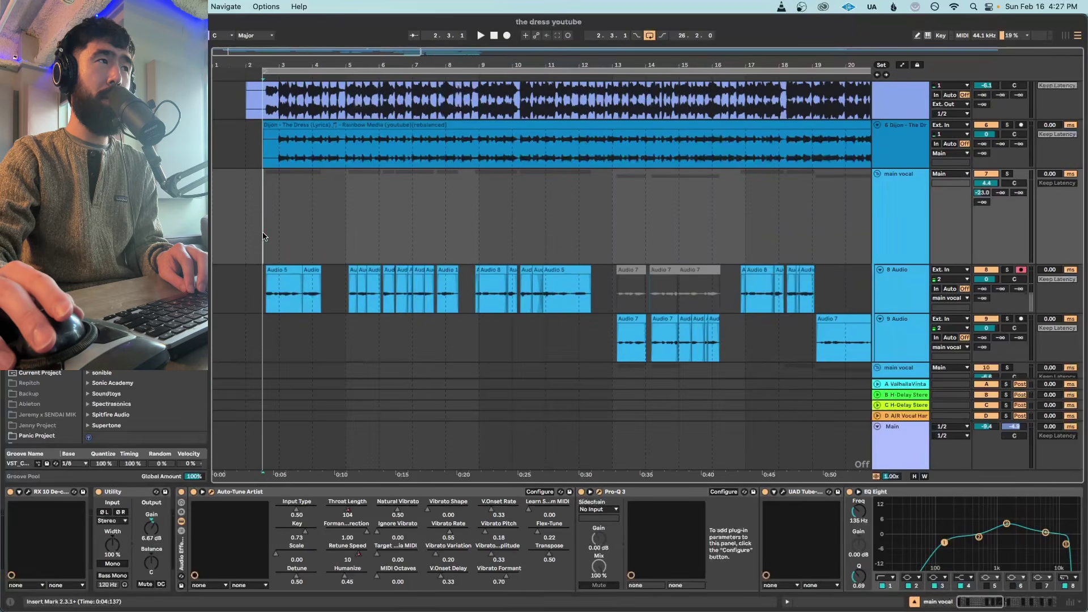
left_click_drag(270, 51, 270, 30)
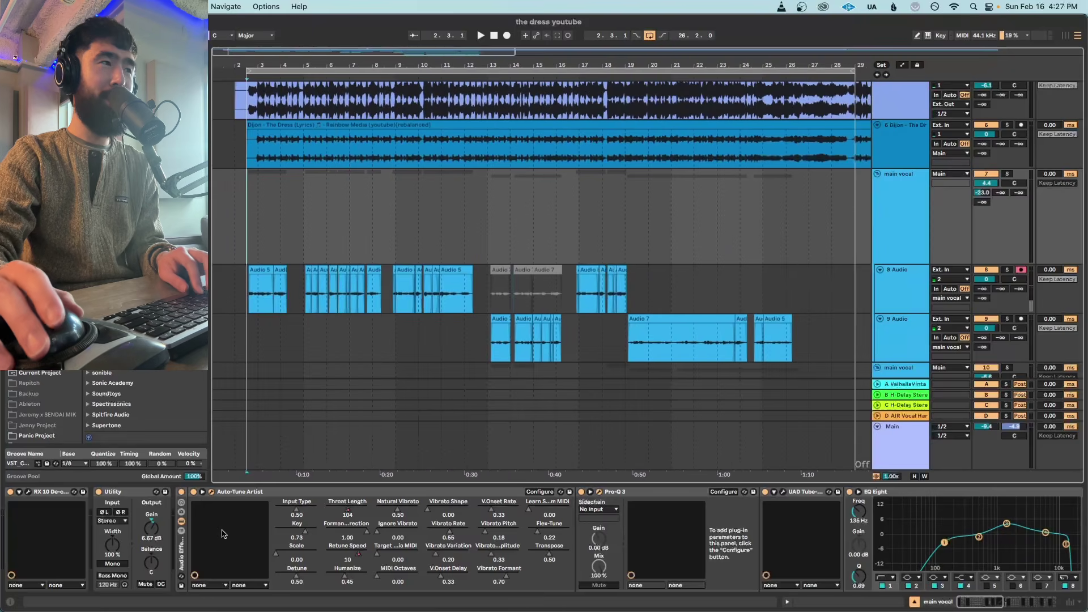
key("space")
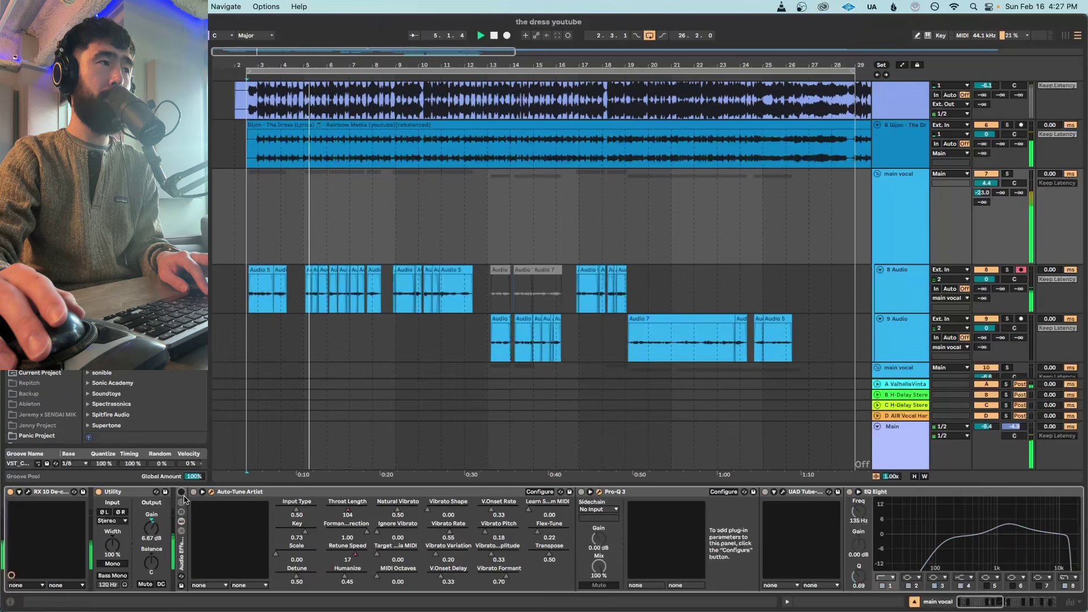
- Mute the ValhallaVintageVerb return A during playback and unmute it again to compare the vocal without reverb
left_click_drag(971, 602, 1019, 597)
left_click(998, 385)
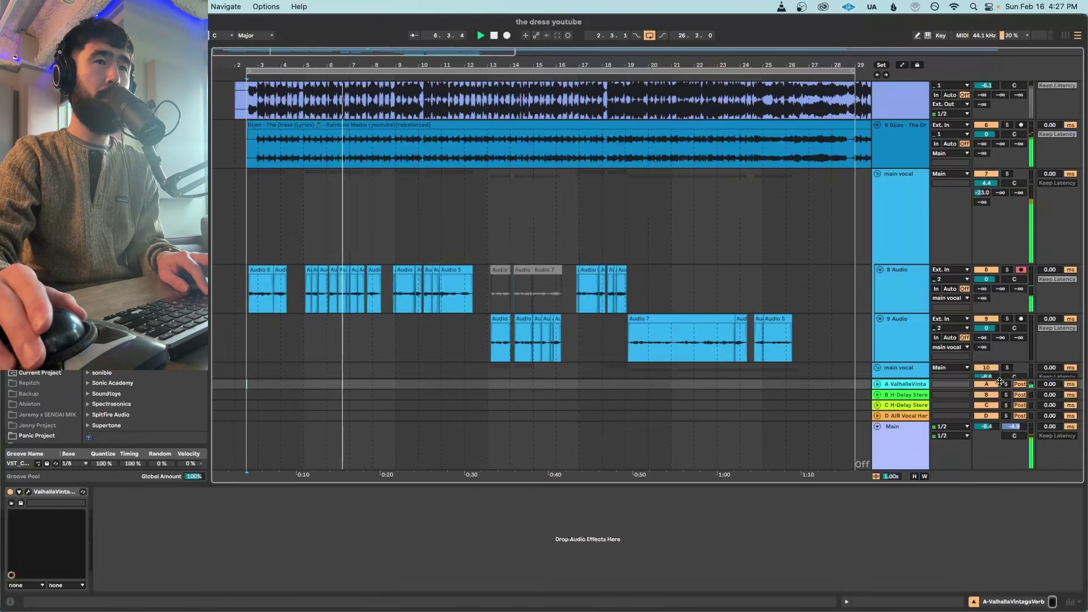
left_click(997, 385)
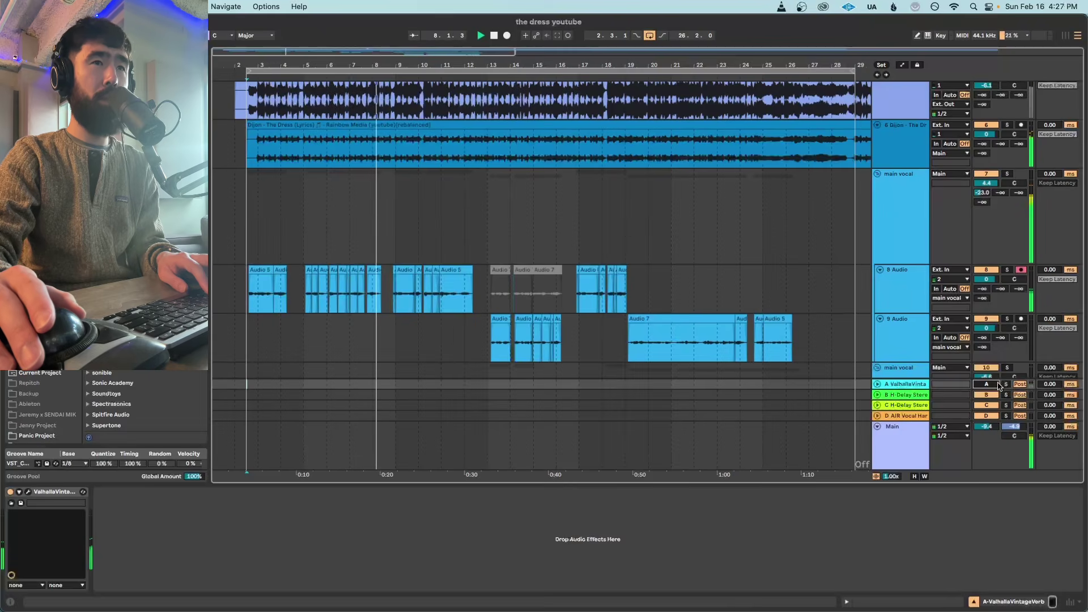
left_click(998, 385)
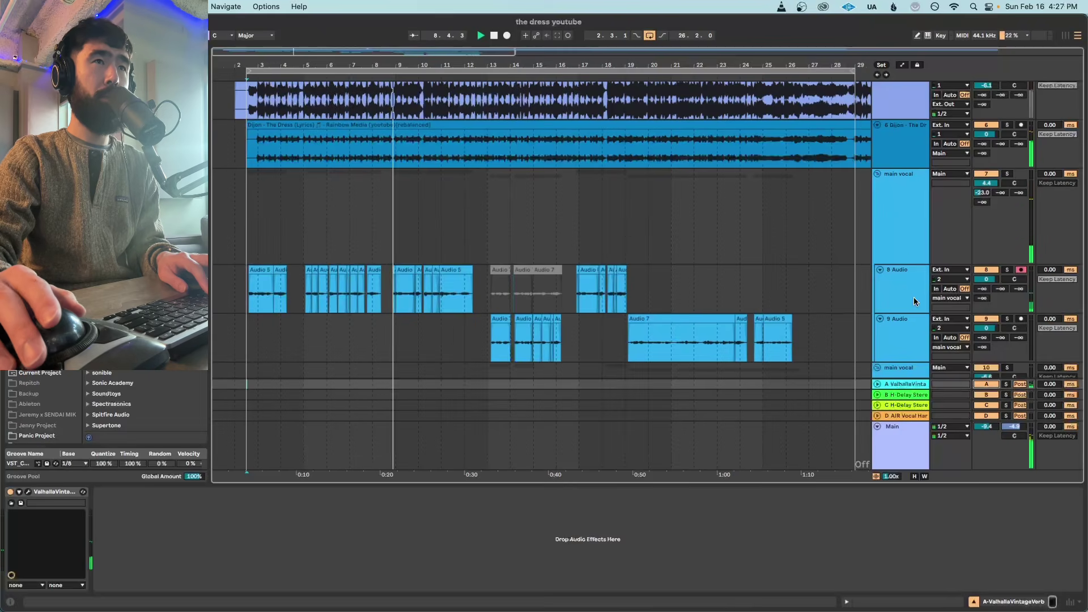
- Switch the upper main vocal group's Audio Effect Rack back on during playback
left_click(904, 254)
scroll(555, 574, "left", 10)
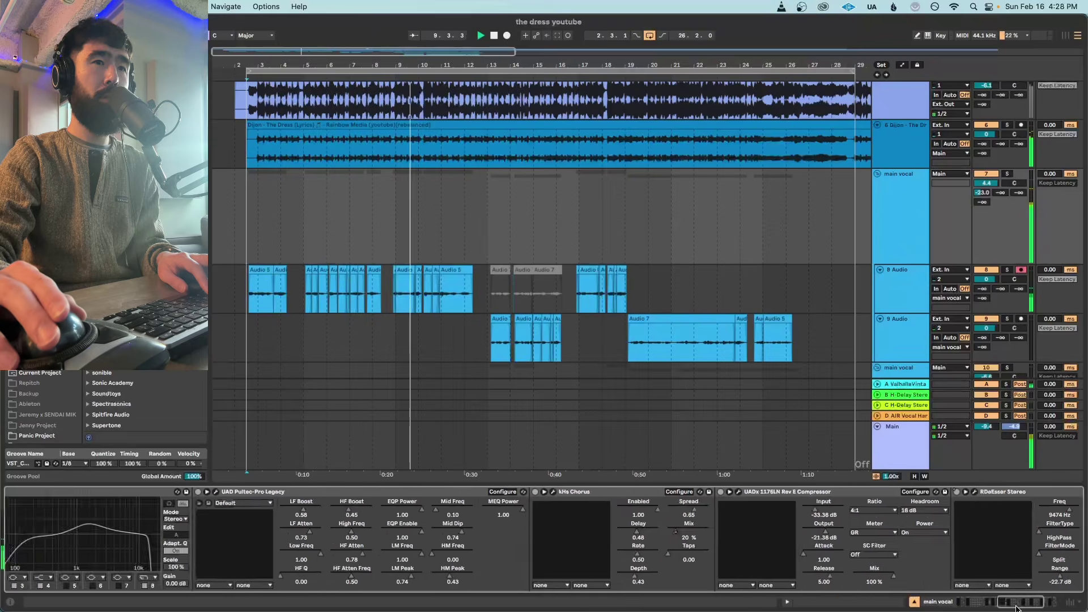
left_click_drag(973, 602, 960, 602)
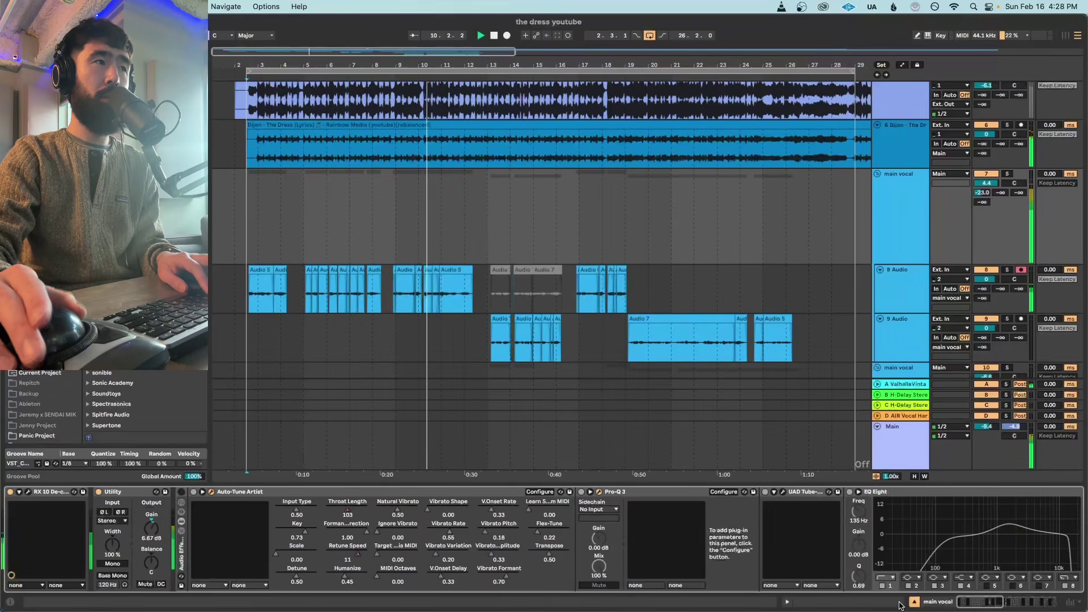
left_click(185, 494)
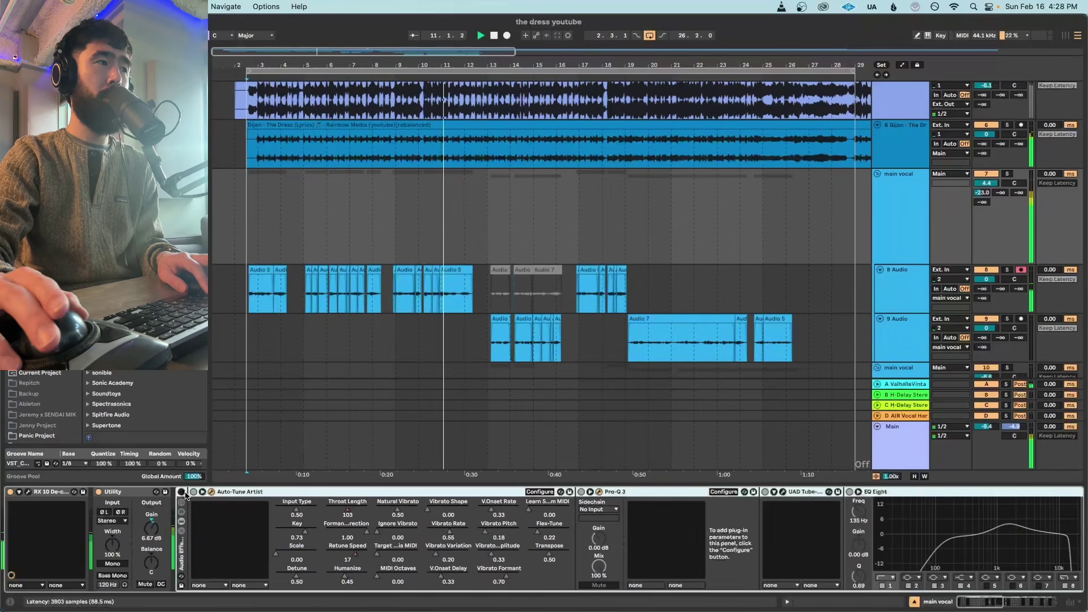
left_click(182, 492)
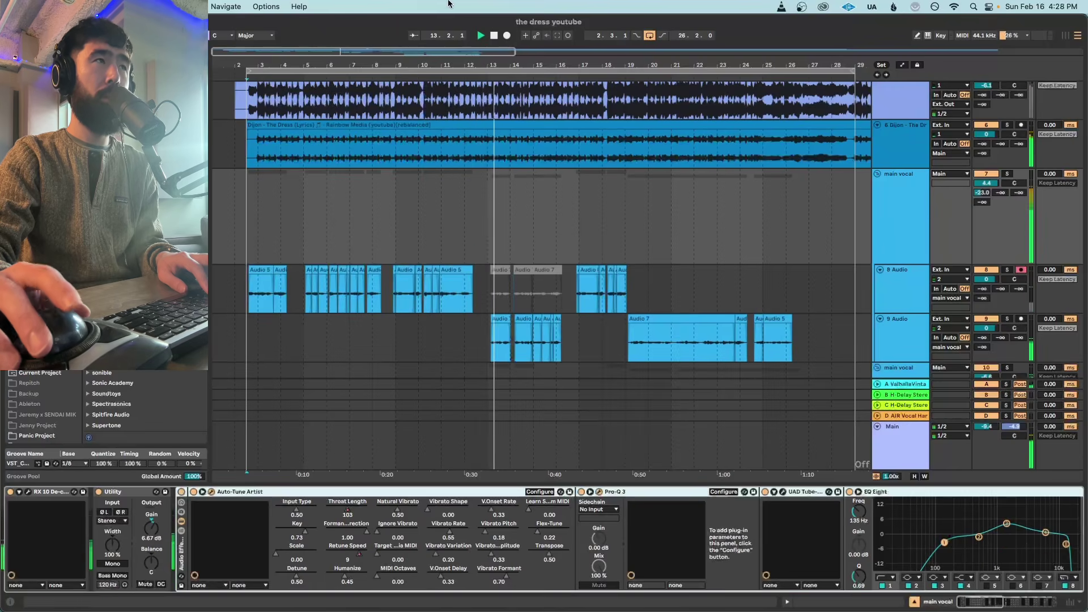
- Examine the clips on vocal tracks 8, 9, 11 and 12 and the lower main vocal group's effect chain during playback
scroll(368, 235, "down", 3)
scroll(367, 235, "down", 4)
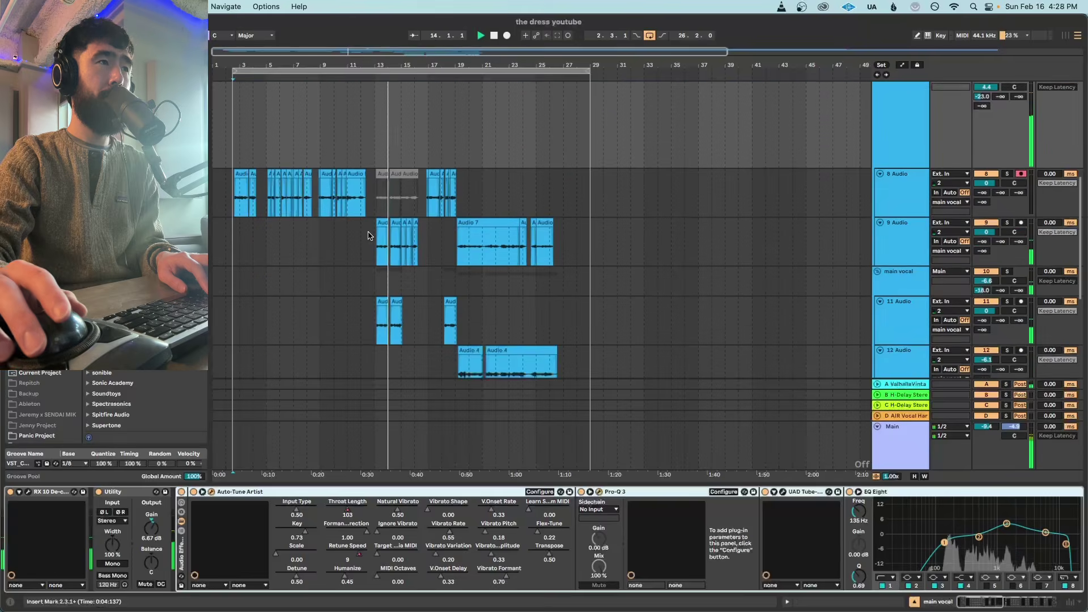
scroll(367, 235, "down", 2)
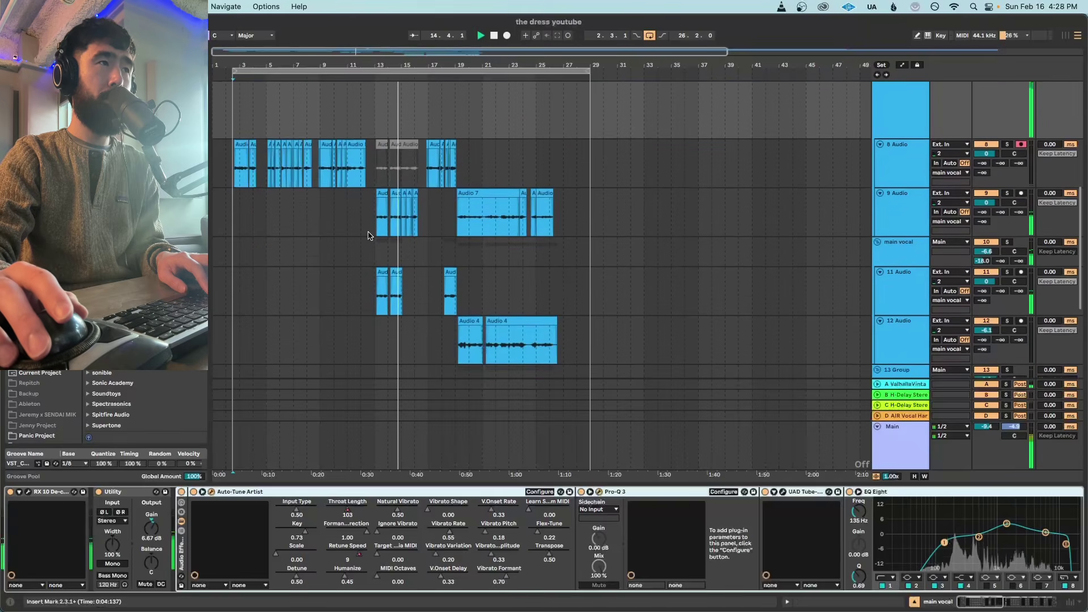
scroll(368, 236, "down", 3)
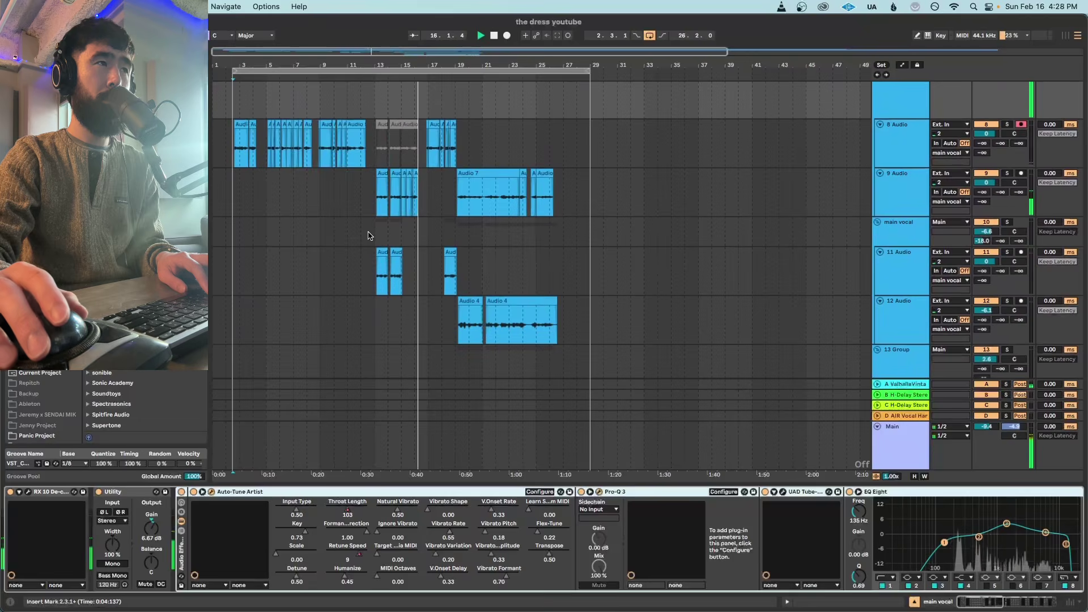
left_click(368, 235)
left_click_drag(350, 267, 485, 273)
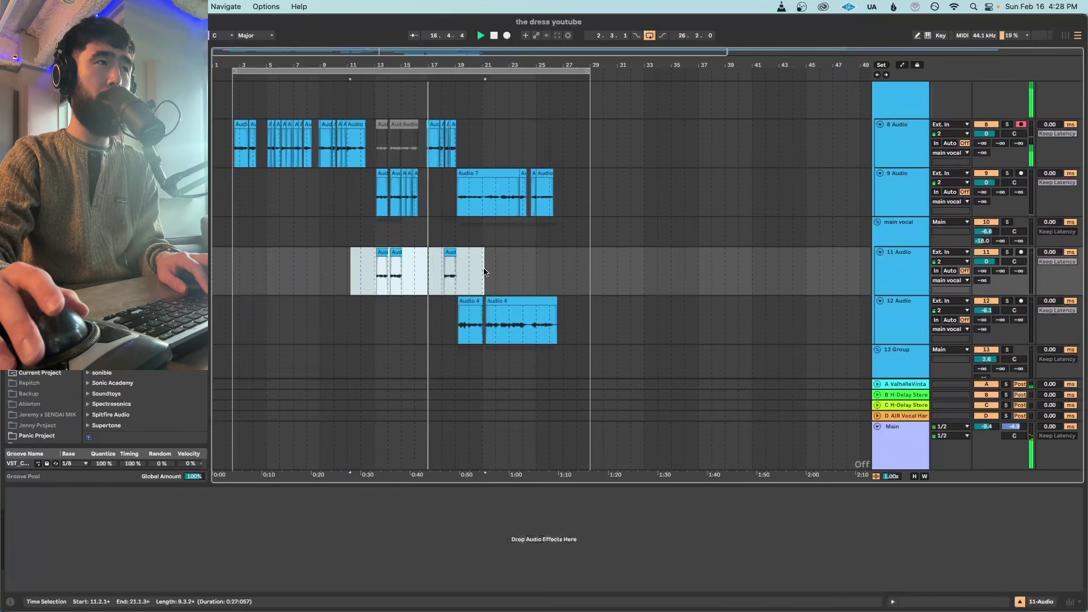
scroll(484, 273, "down", 1)
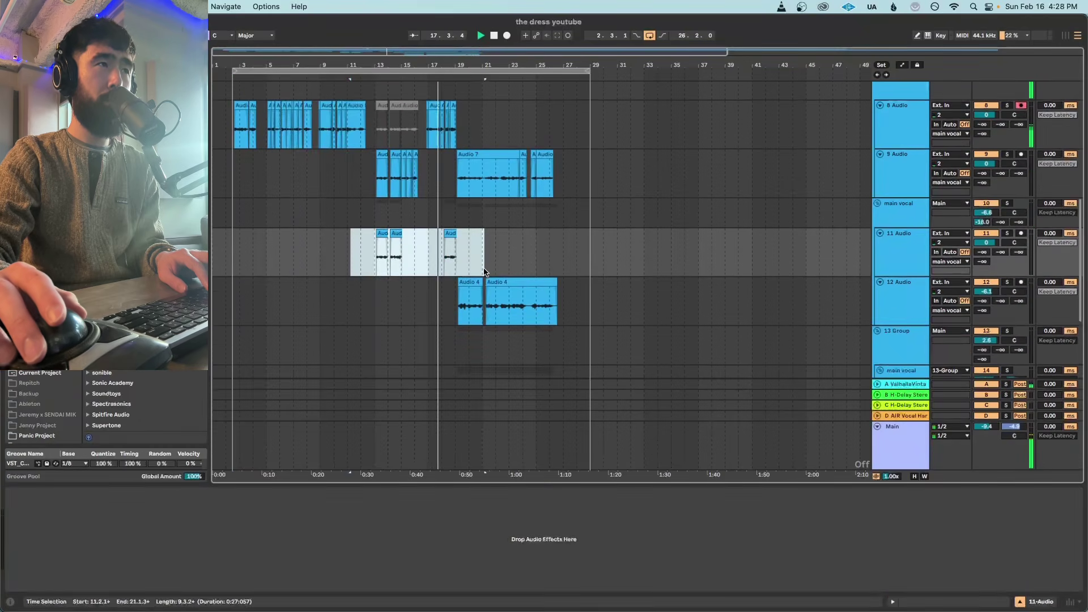
scroll(485, 272, "up", 4)
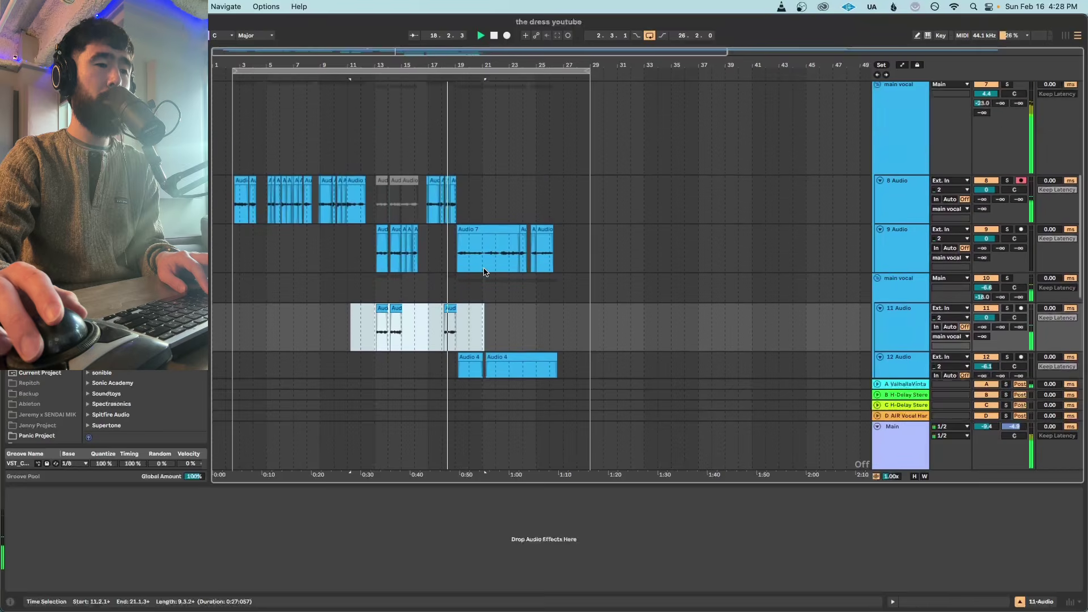
scroll(485, 272, "down", 3)
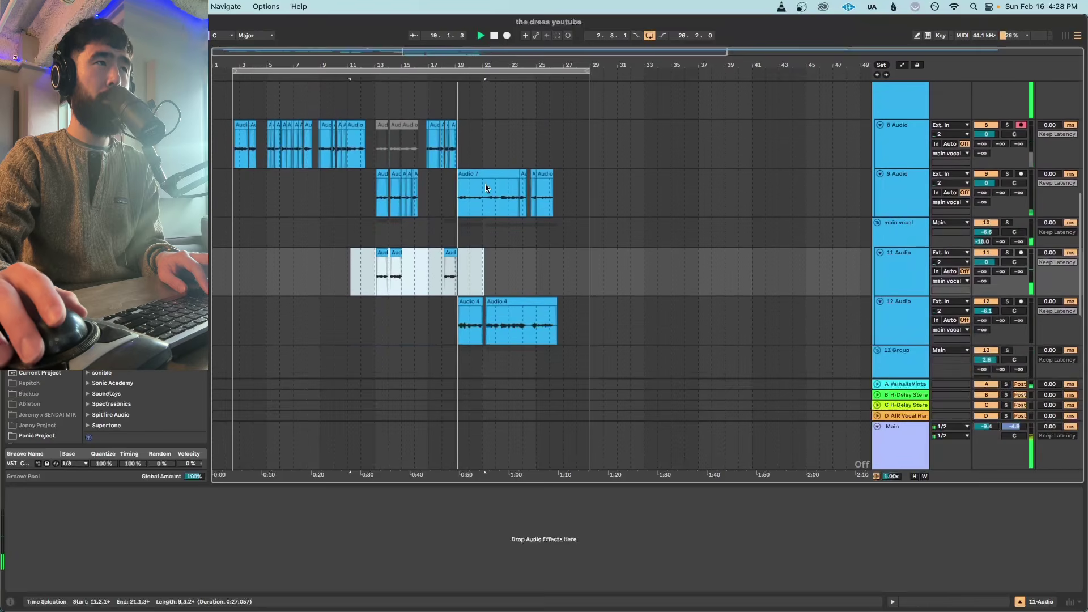
left_click_drag(471, 53, 471, 88)
left_click(371, 231)
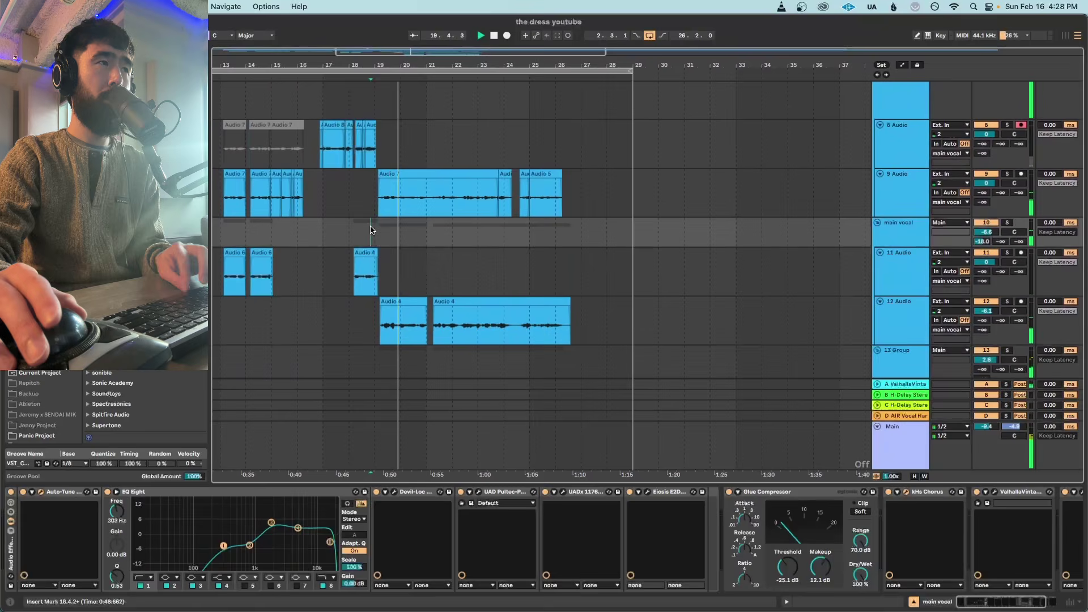
- Return the insert marker to the start of the song in the upper main vocal group
left_click_drag(408, 51, 285, 50)
scroll(248, 212, "up", 7)
left_click(251, 237)
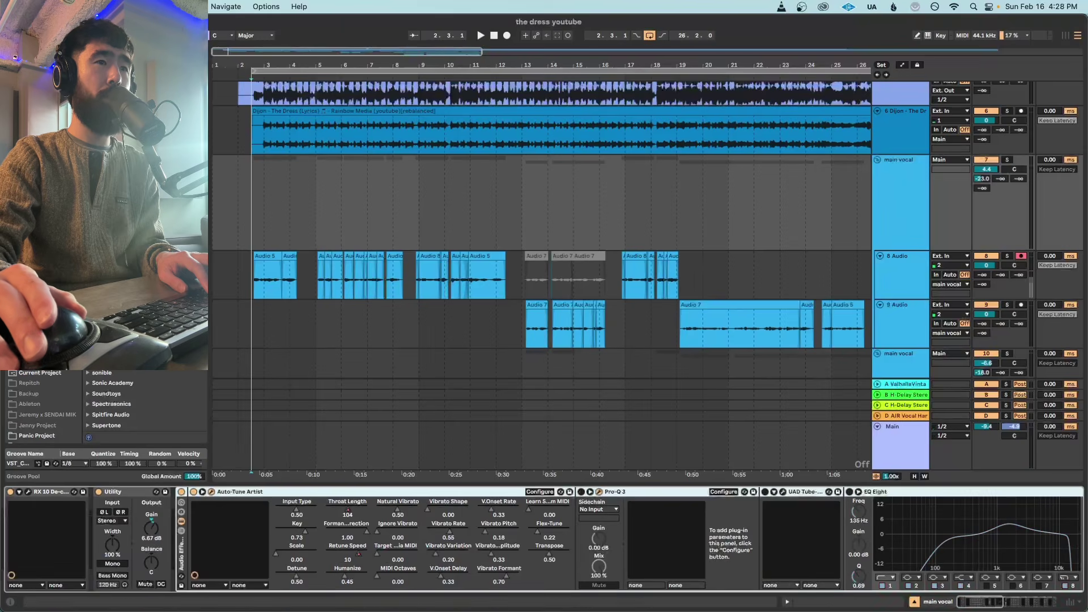
- Switch off kHs Chorus, UADx 1176LN, RDeEsser Stereo and the final Utility on the main vocal, deleting the de-esser switch's automation
scroll(656, 548, "right", 10)
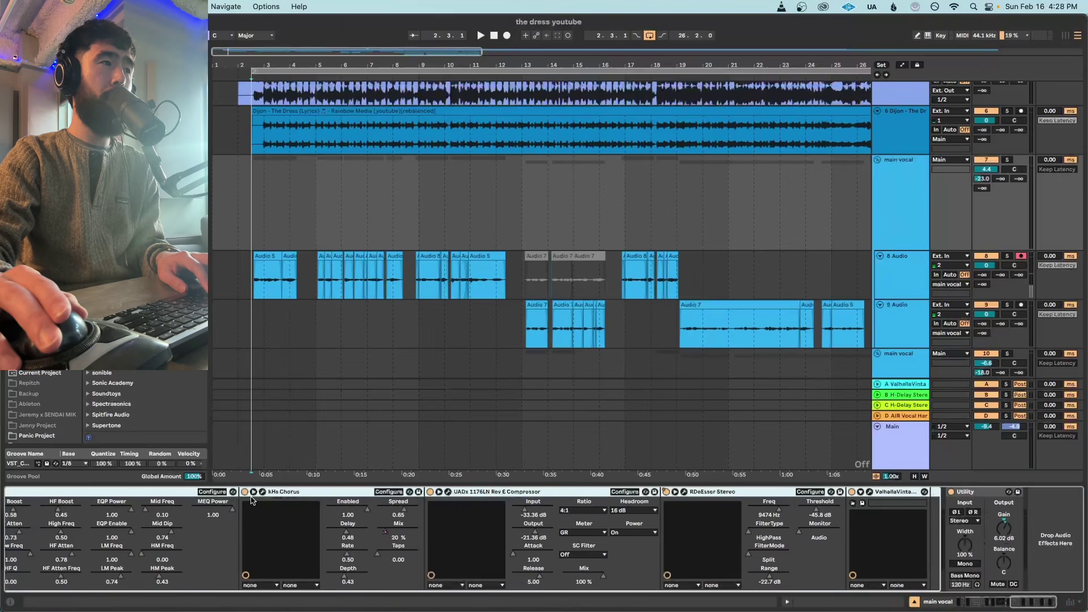
left_click(246, 493)
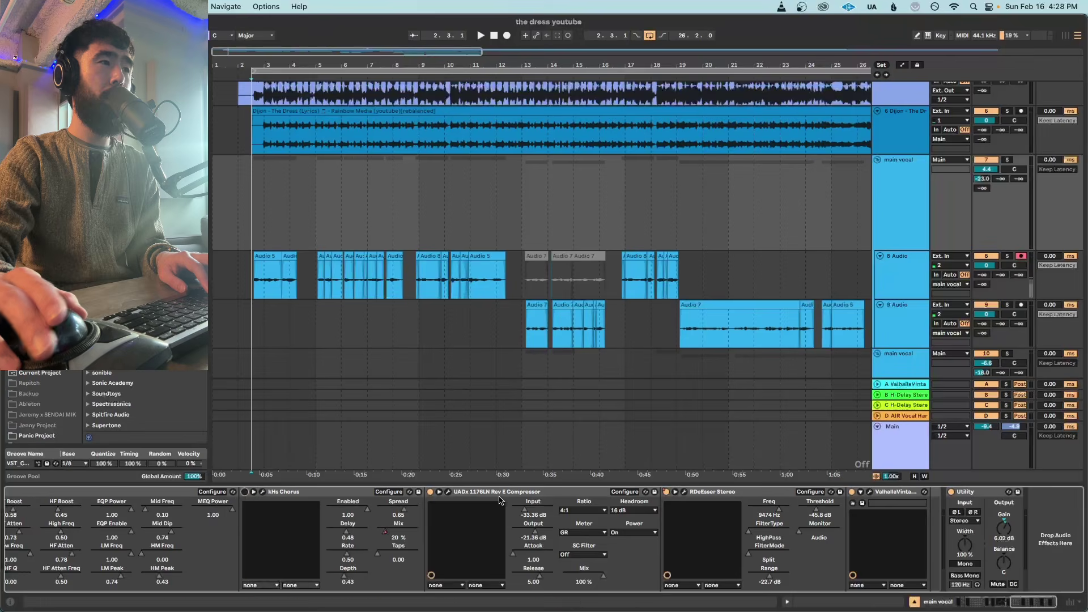
left_click(429, 493)
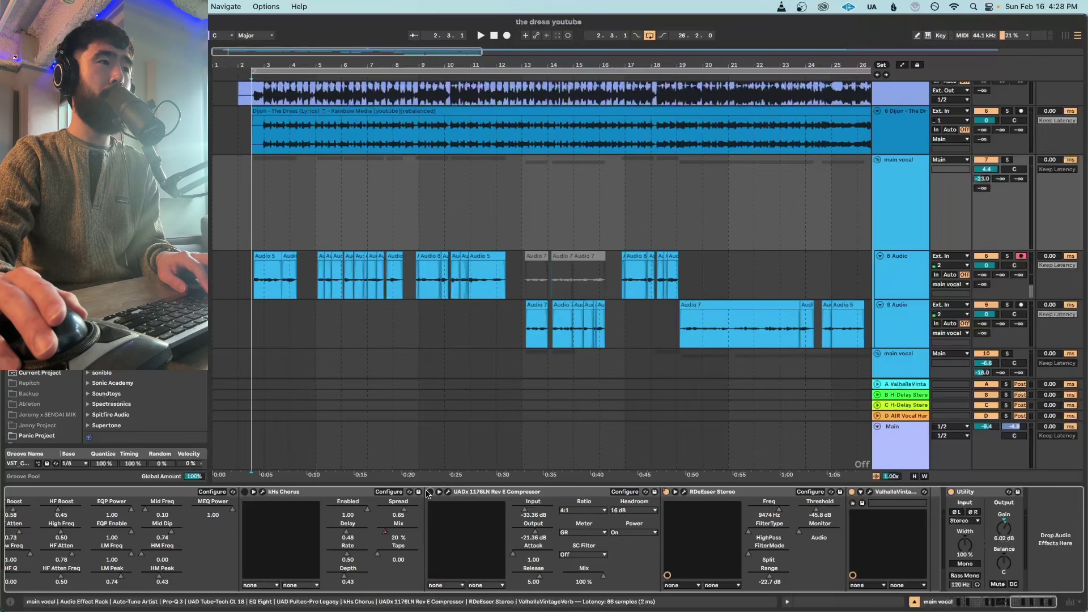
right_click(667, 492)
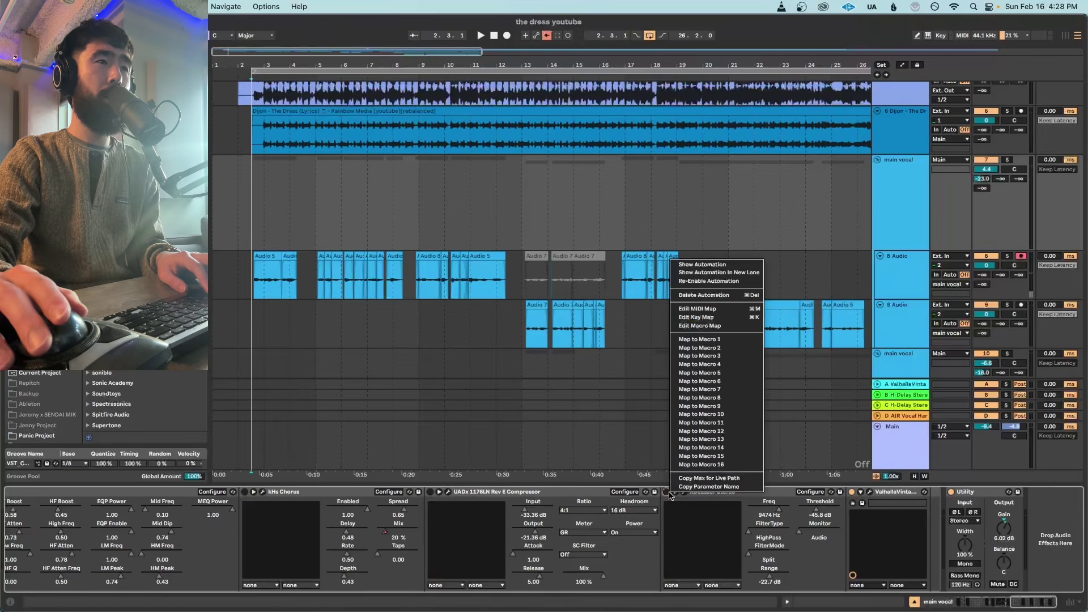
left_click(718, 295)
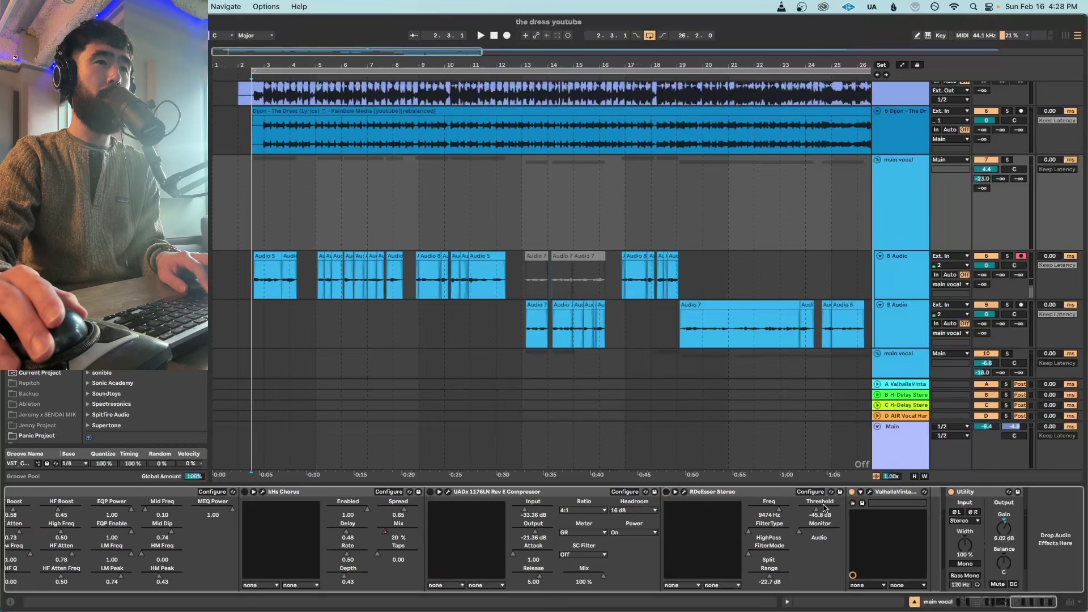
left_click(951, 493)
- Return to the start of the main vocal's device chain and select the first Utility and the RX 10 plug-in
left_click_drag(1014, 602, 961, 602)
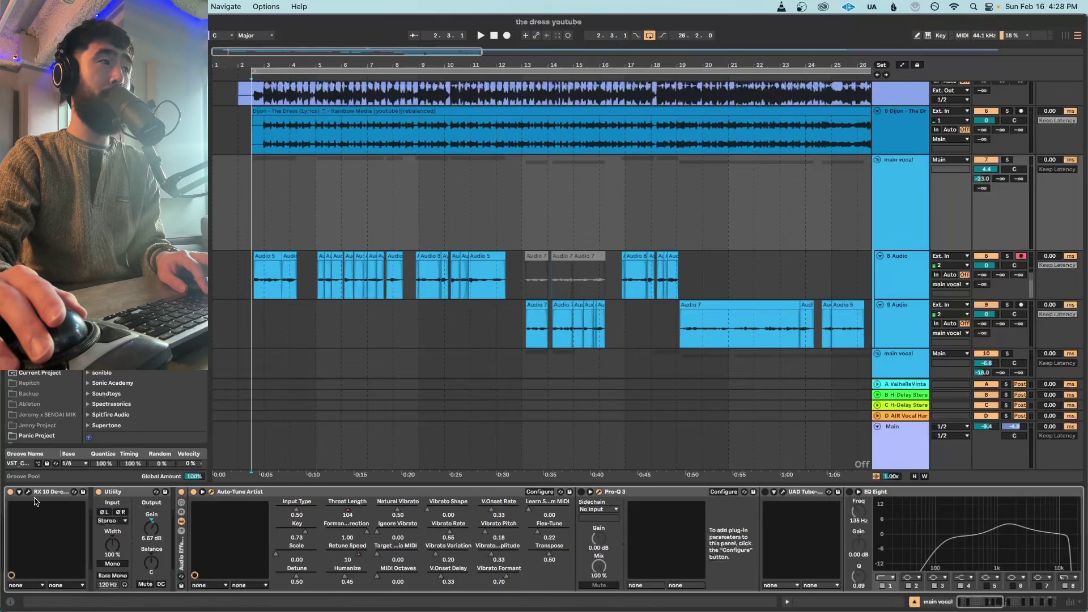
left_click(127, 493)
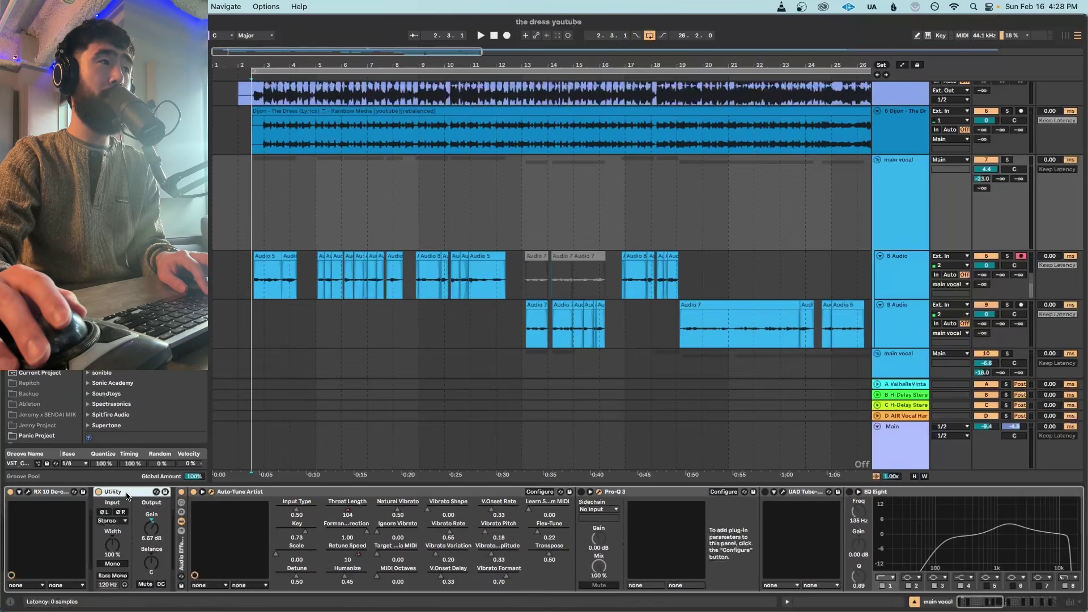
left_click(62, 491)
- Play the 8 Audio vocal clips from just before the first clip, with the plug-ins bypassed
left_click(251, 331)
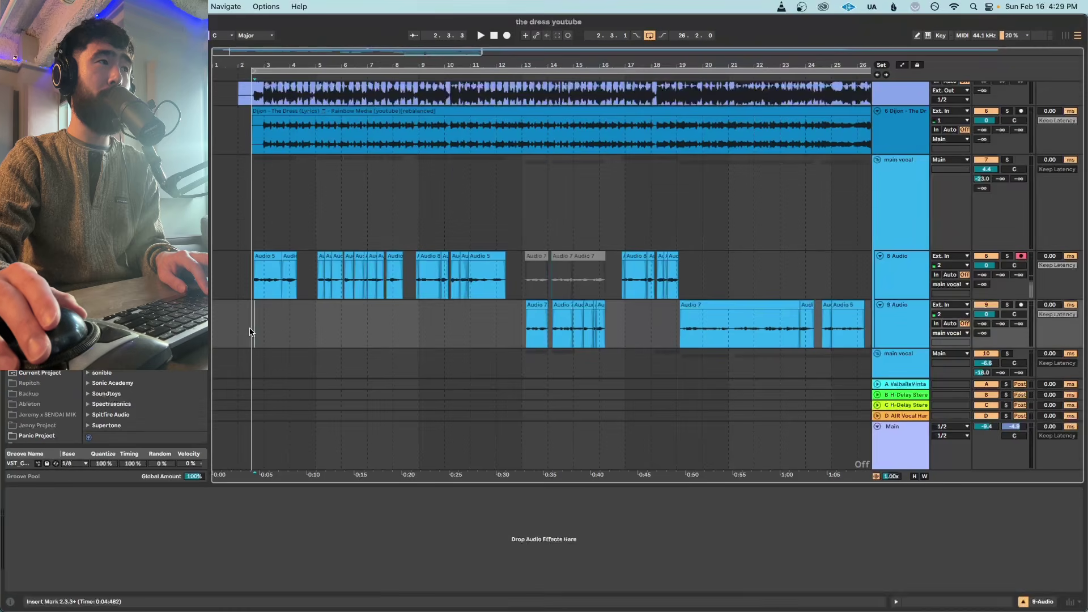
left_click(893, 270)
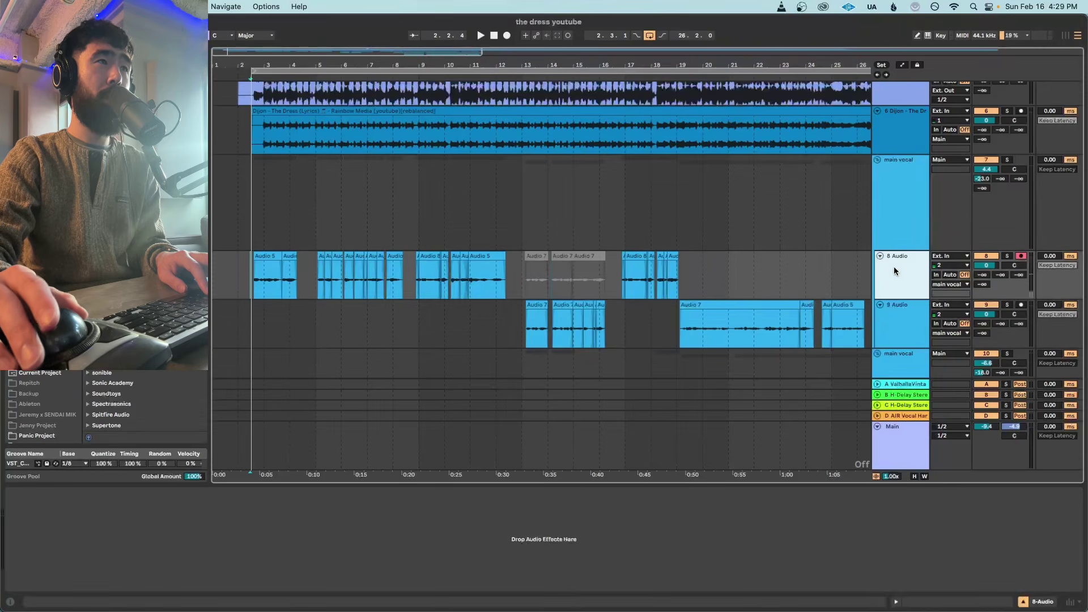
left_click_drag(258, 56, 257, 85)
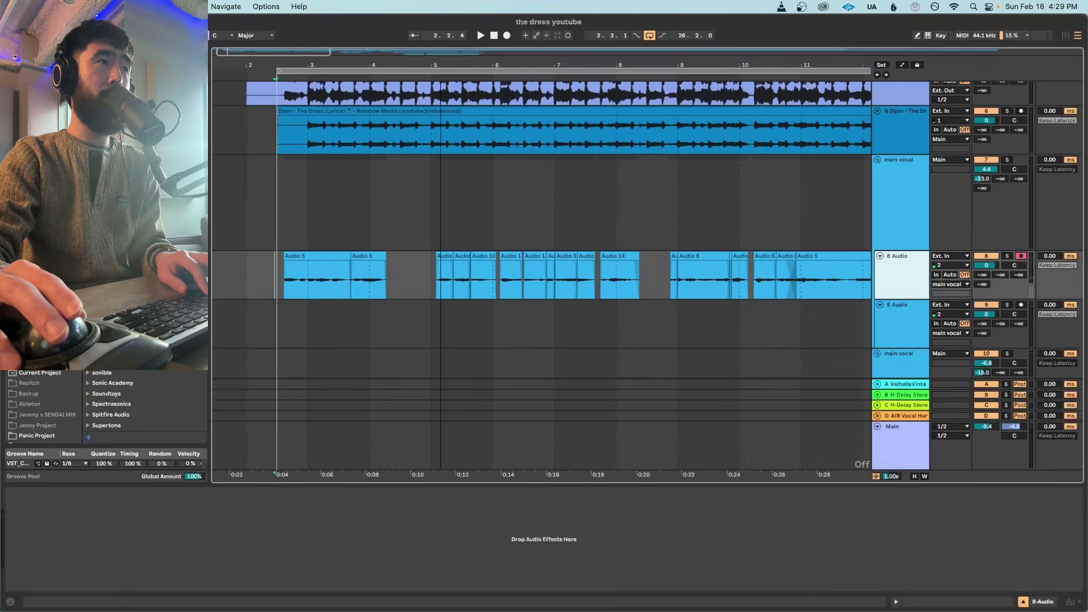
key("space")
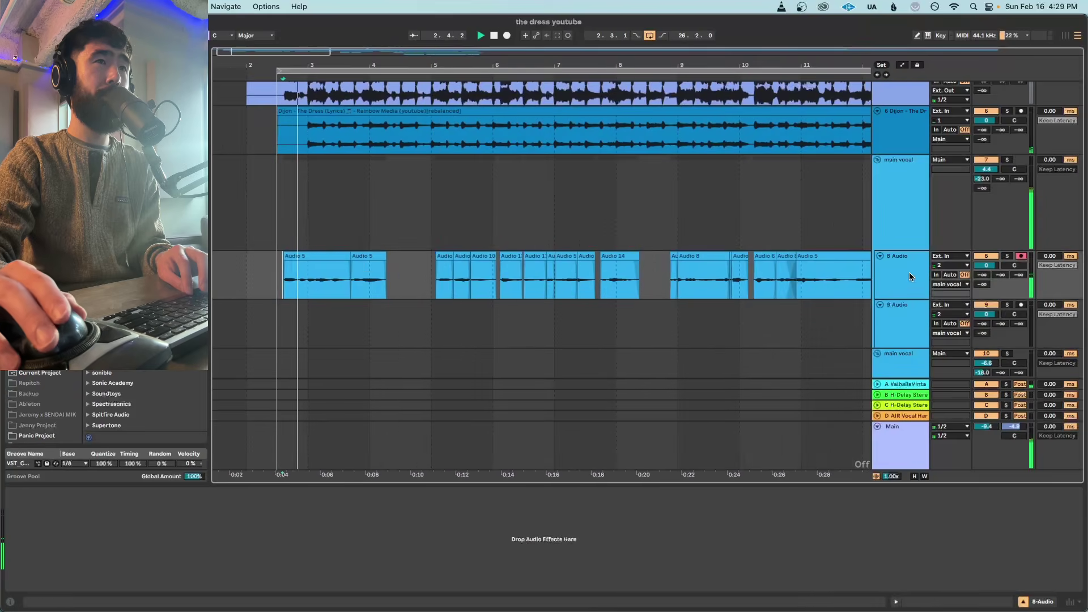
- Select the upper main vocal group, stop playback and open the Auto-Tune Artist window, moving it up into full view
left_click(910, 237)
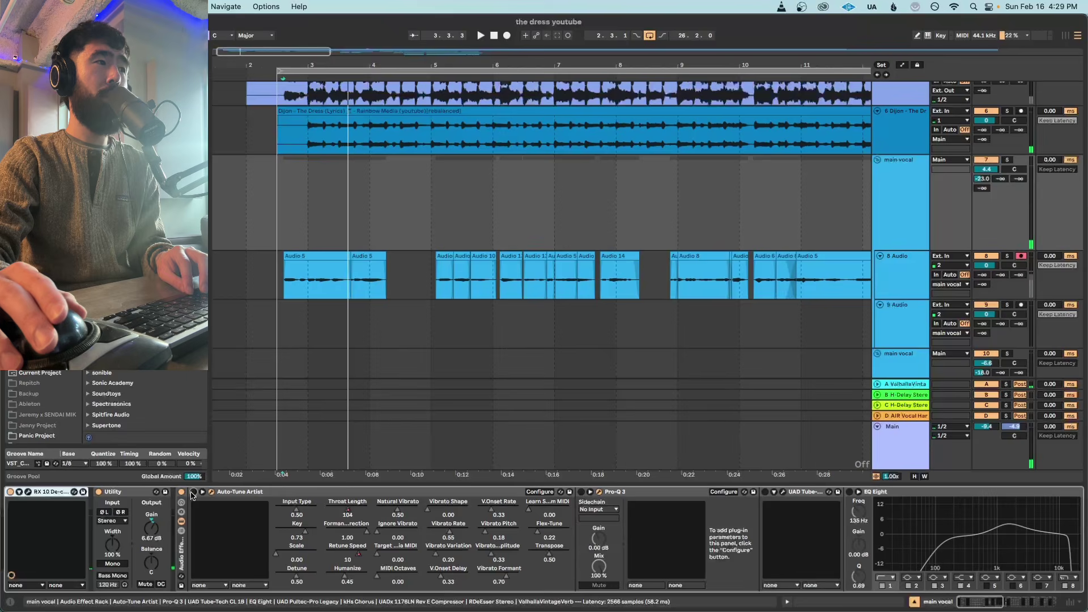
key("space")
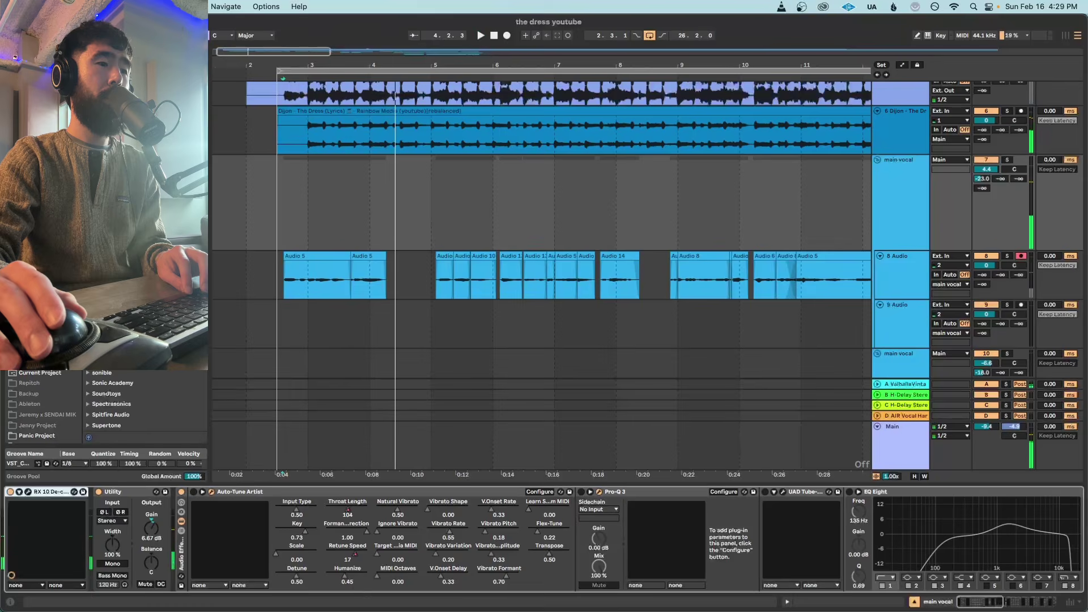
left_click_drag(391, 611, 458, 79)
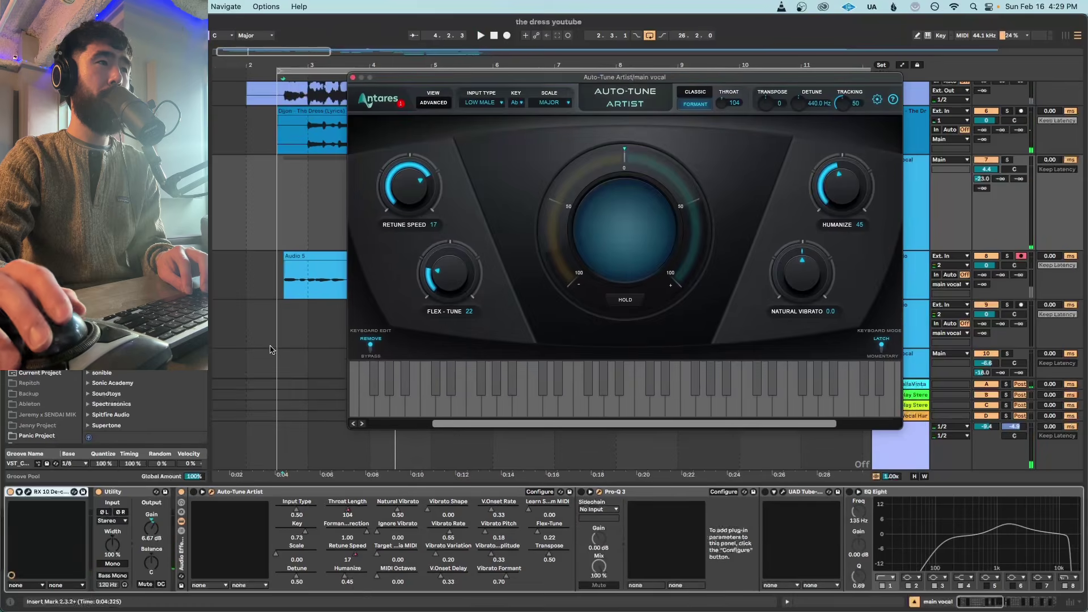
- Switch on Auto-Tune Artist, audition the opening vocal clips with it, and move its window clear of the 8 Audio clips
left_click(193, 494)
key("space")
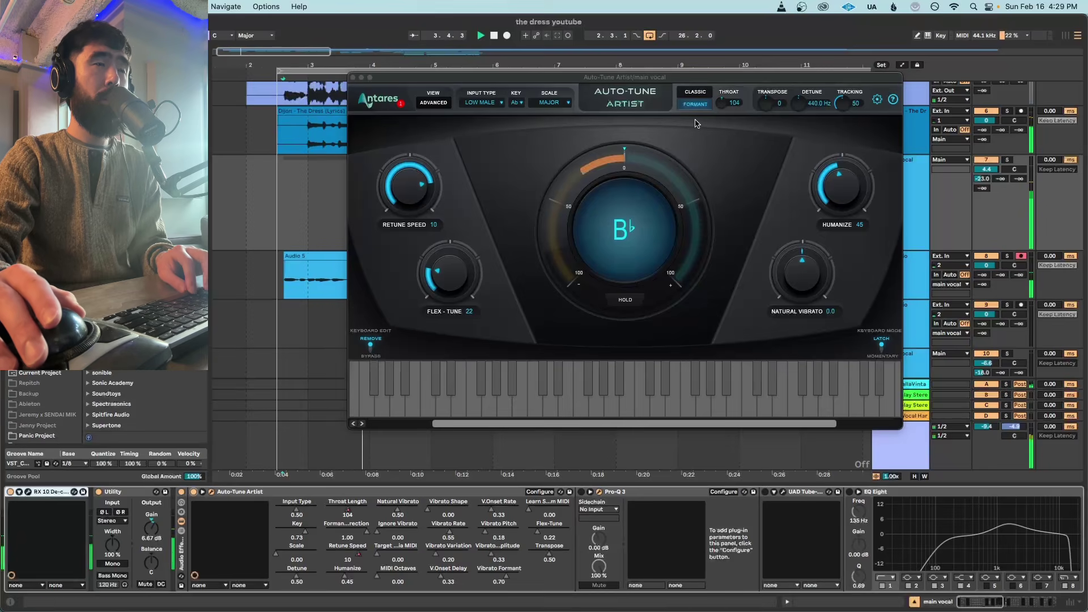
key("space")
left_click_drag(696, 79, 864, 144)
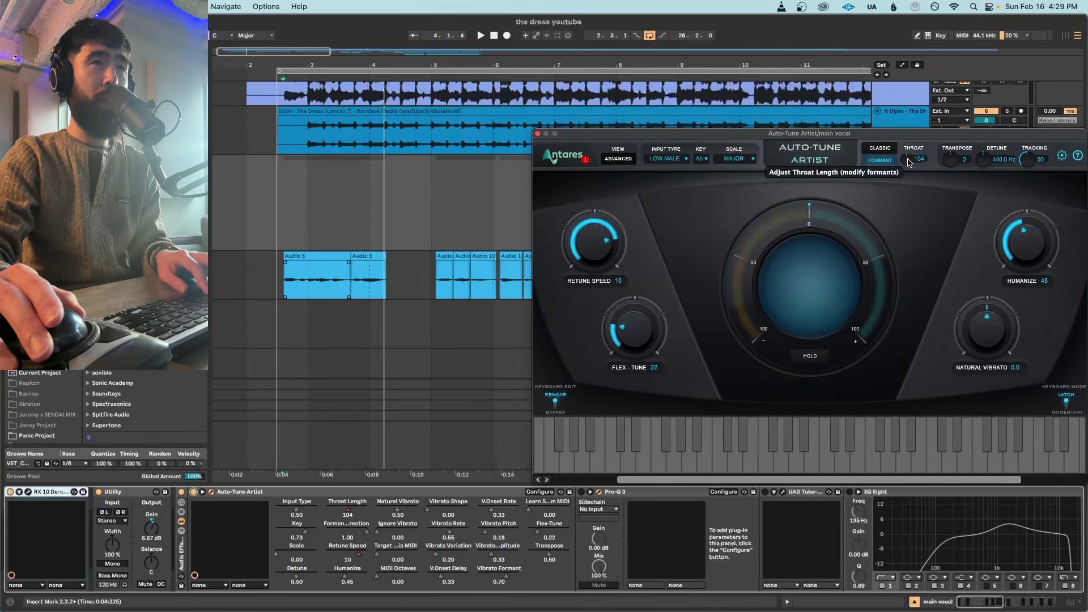
- Play the 8 Audio clips from bar 5 while trying different Throat lengths in Auto-Tune Artist on the main vocal
left_click(457, 278)
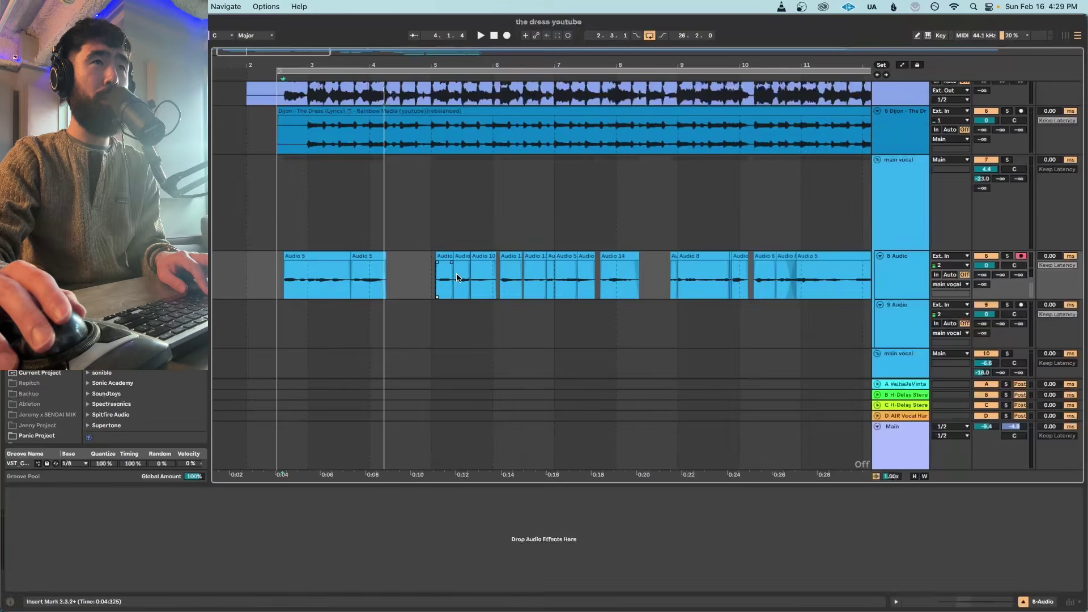
left_click(907, 229)
left_click(442, 288)
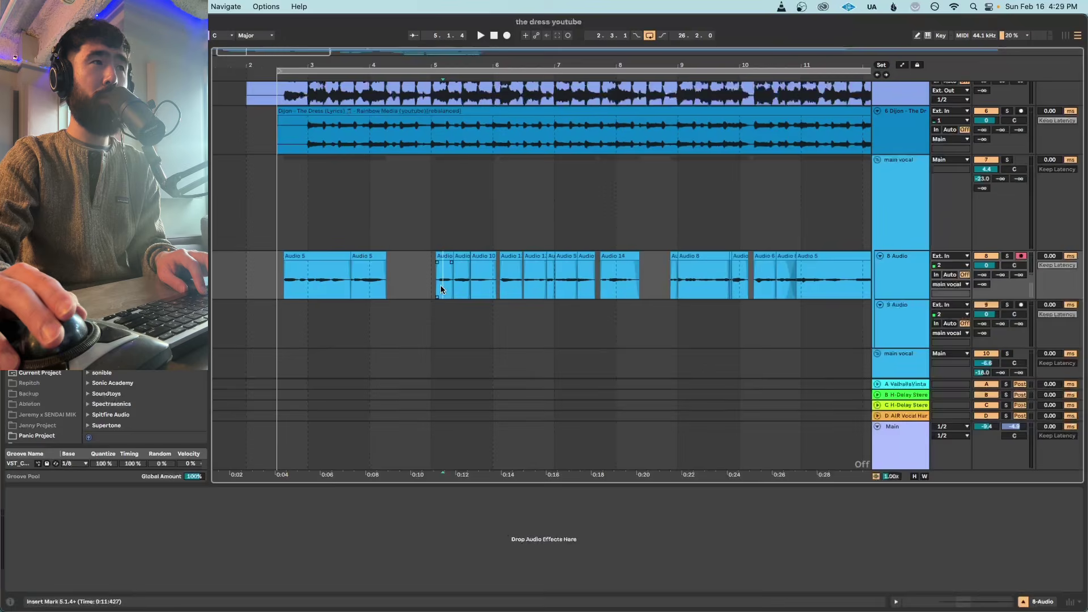
key("space")
left_click(907, 204)
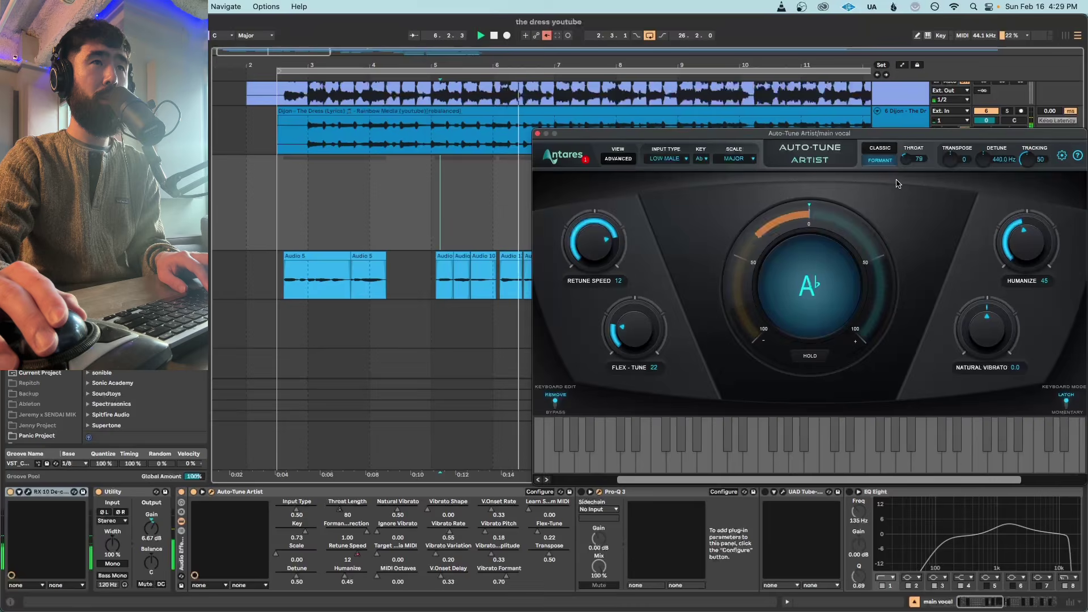
left_click_drag(901, 166, 902, 147)
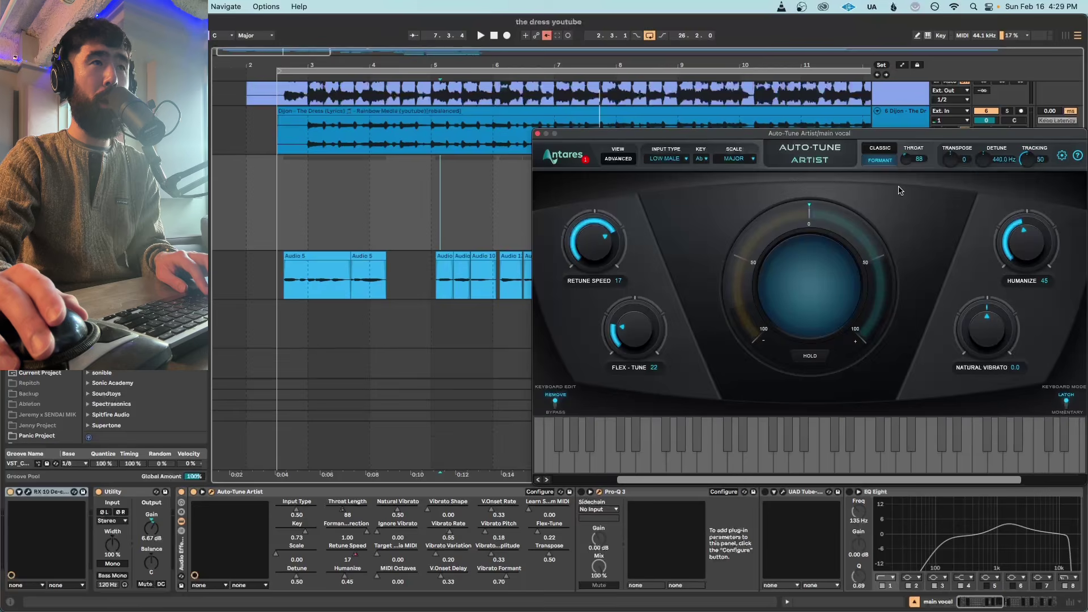
key("space")
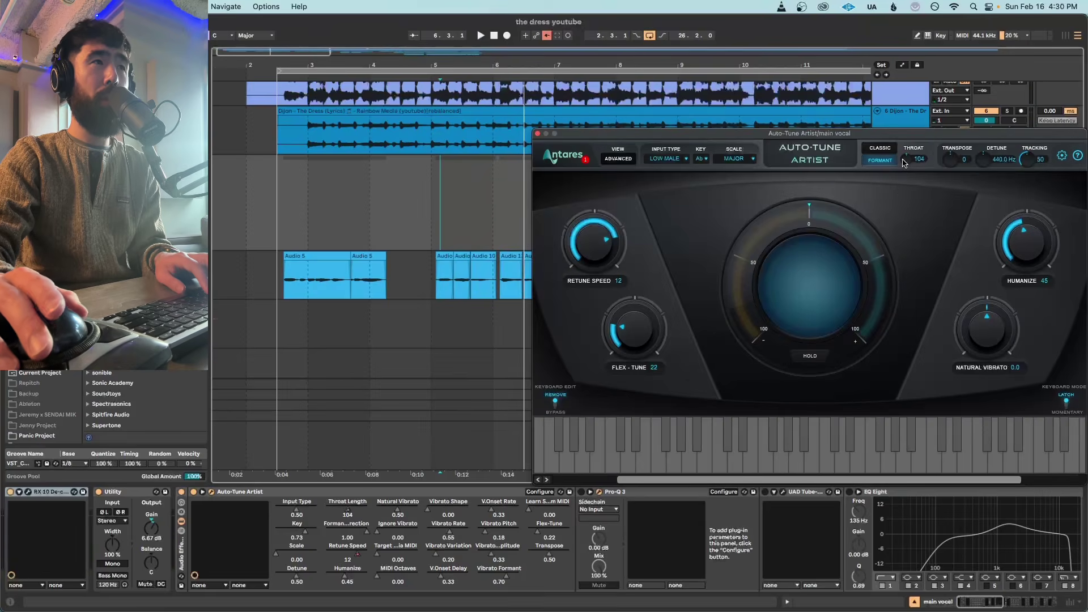
- Show the automation lanes, re-enable the overridden automation, and move the Auto-Tune window down to expose the Throat Length curve
key("a")
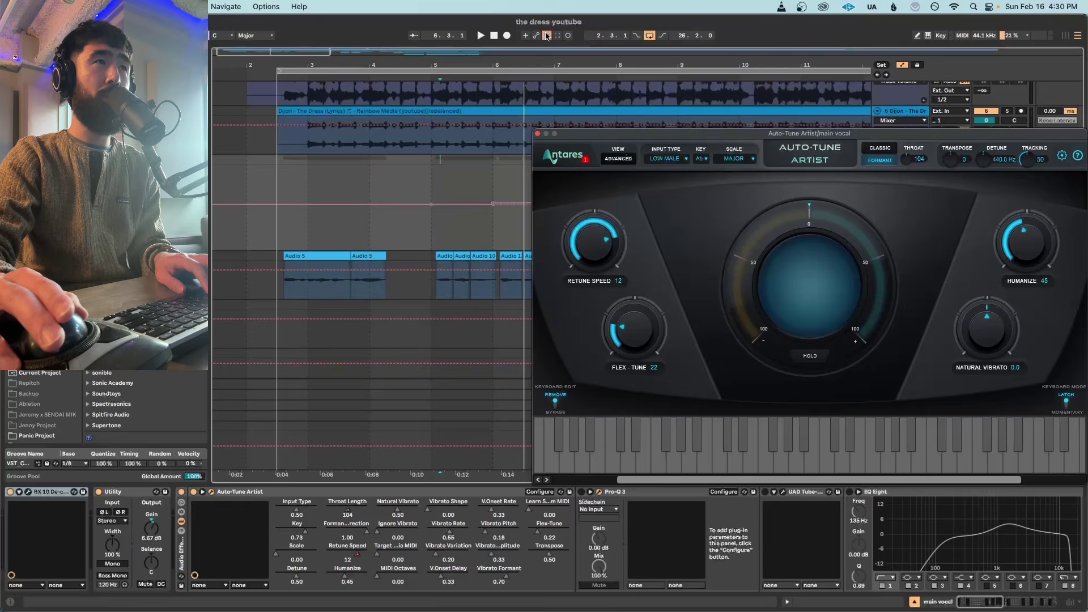
left_click(547, 35)
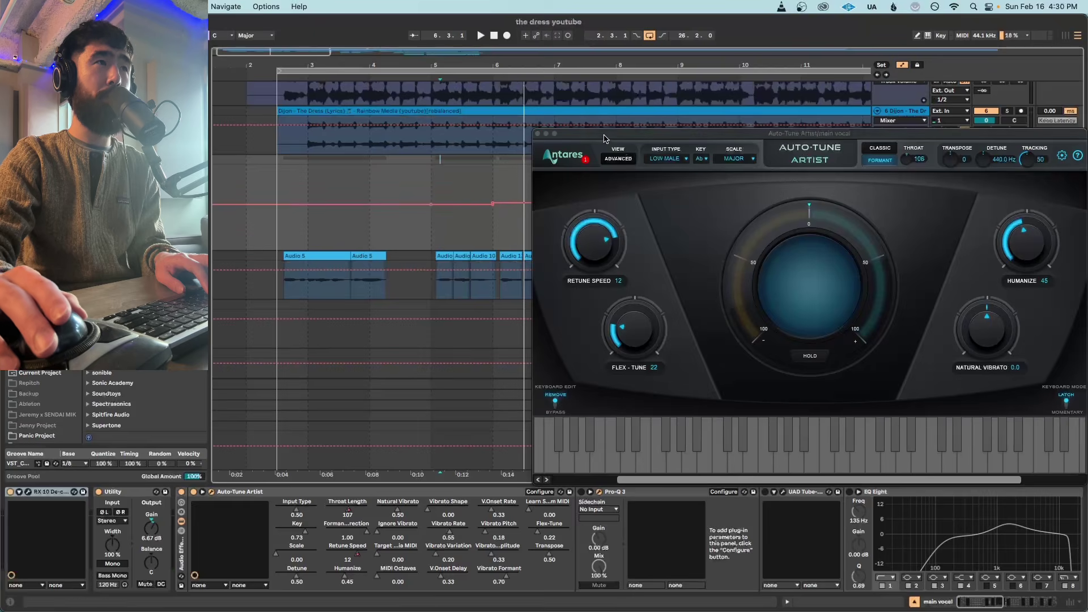
left_click_drag(604, 139, 591, 272)
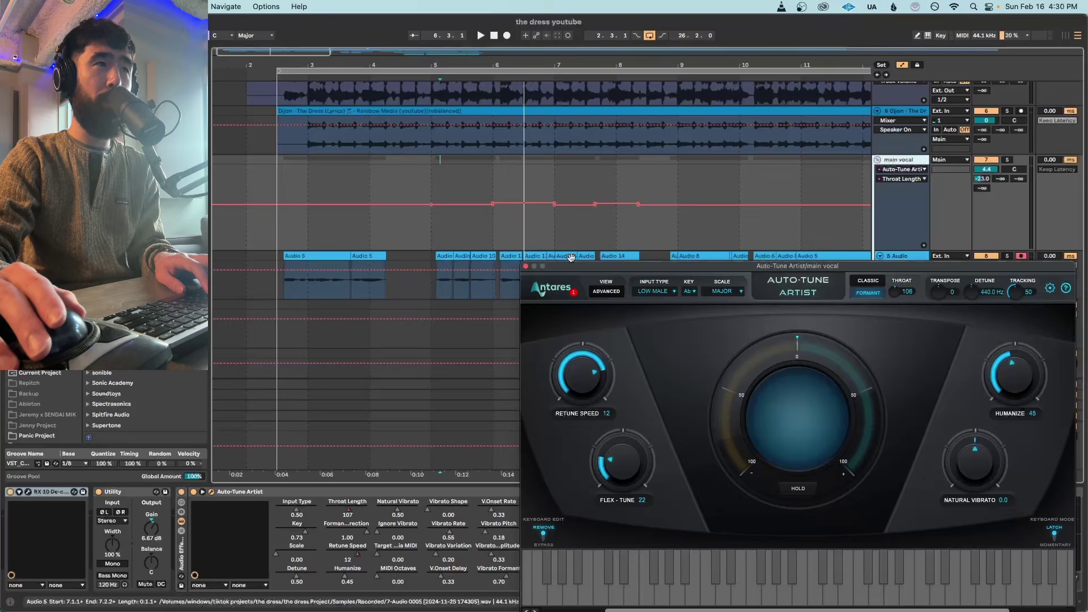
left_click_drag(571, 266, 559, 247)
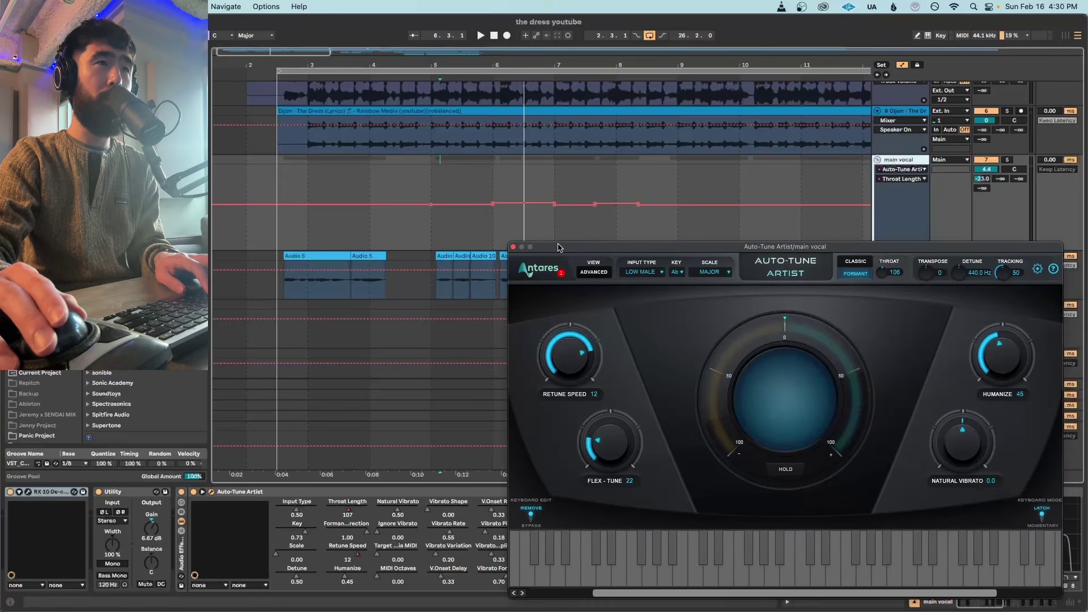
- Play from late in bar 5 and display Auto-Tune's Retune Speed automation on the main vocal group
left_click(480, 227)
key("space")
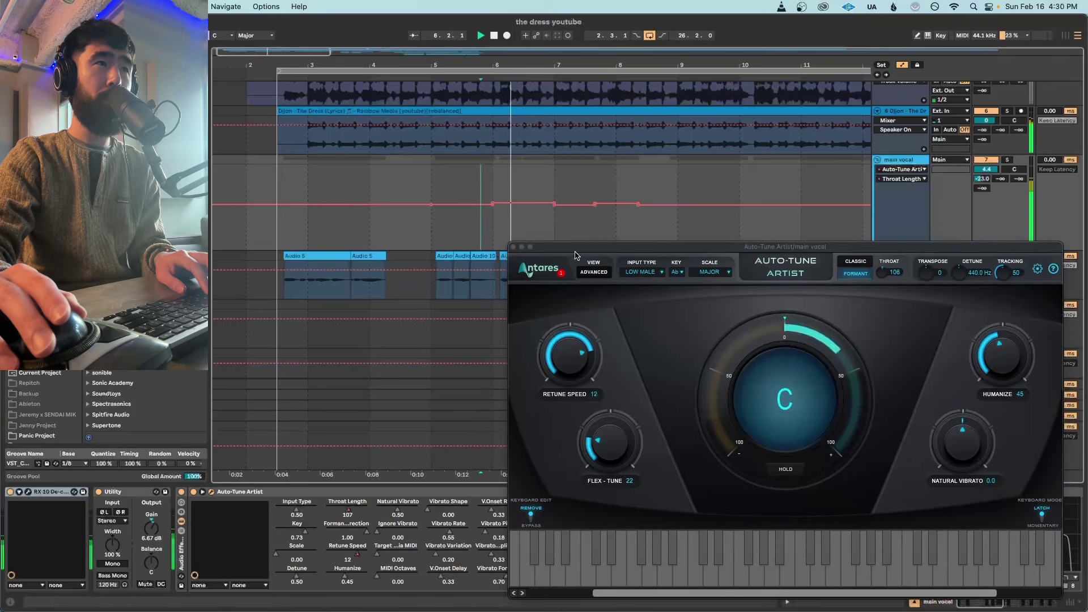
left_click(567, 366)
key("a")
key("a")
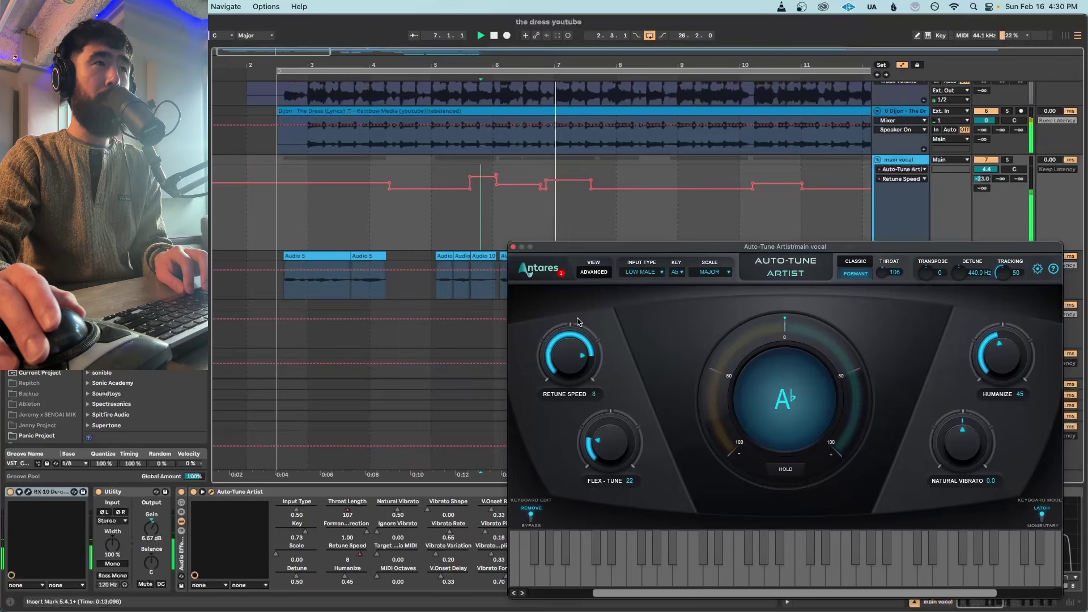
left_click_drag(577, 250, 612, 224)
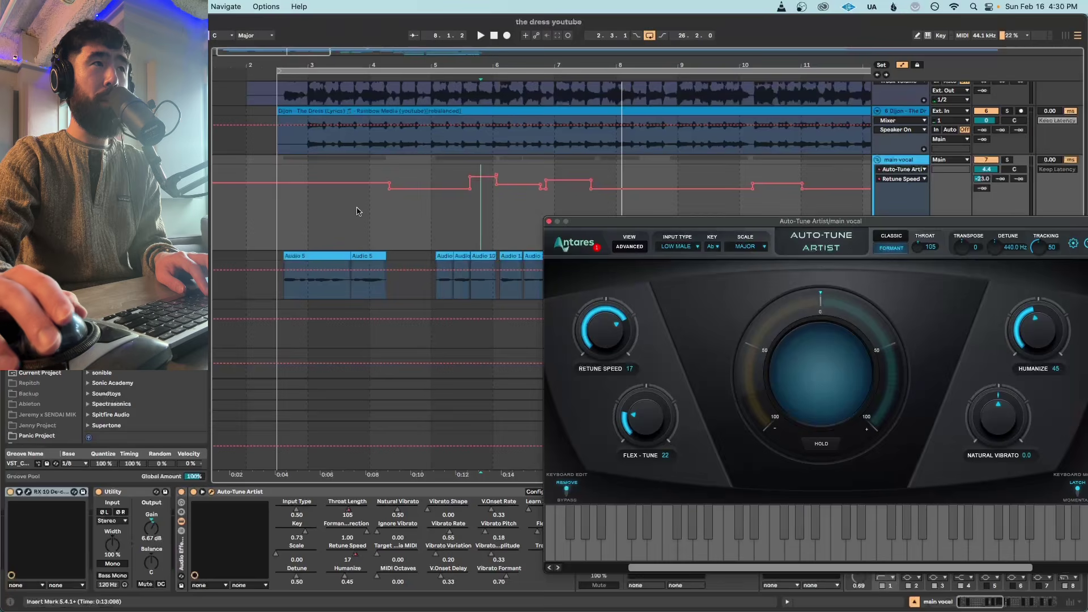
- Place the Auto-Tune window below the Retune Speed curve and play from just before its raised section in bar 5
left_click_drag(583, 222, 371, 223)
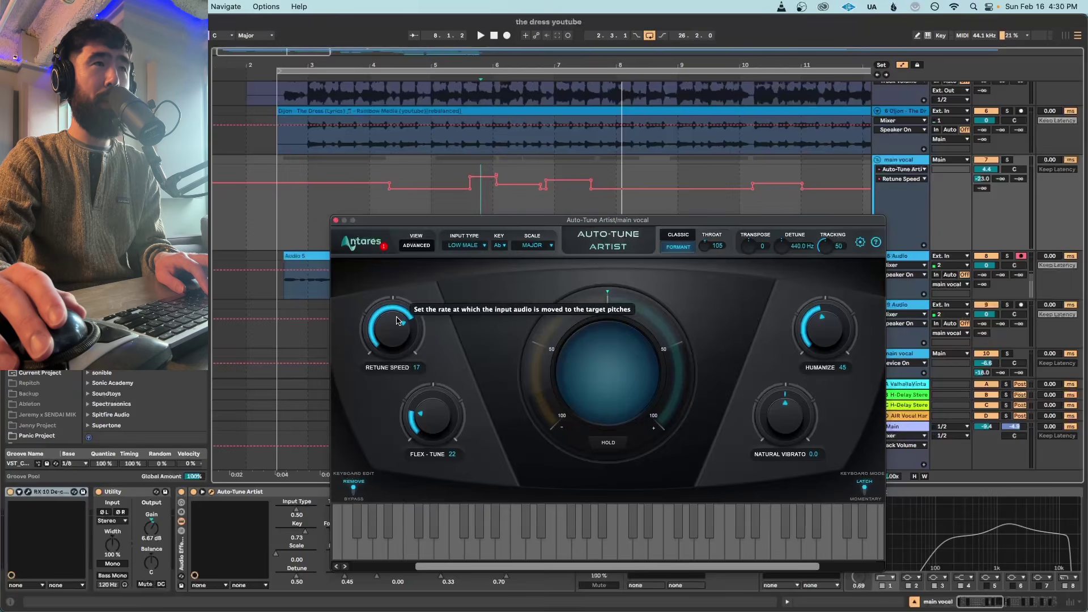
left_click_drag(465, 224, 446, 291)
left_click_drag(441, 307, 450, 252)
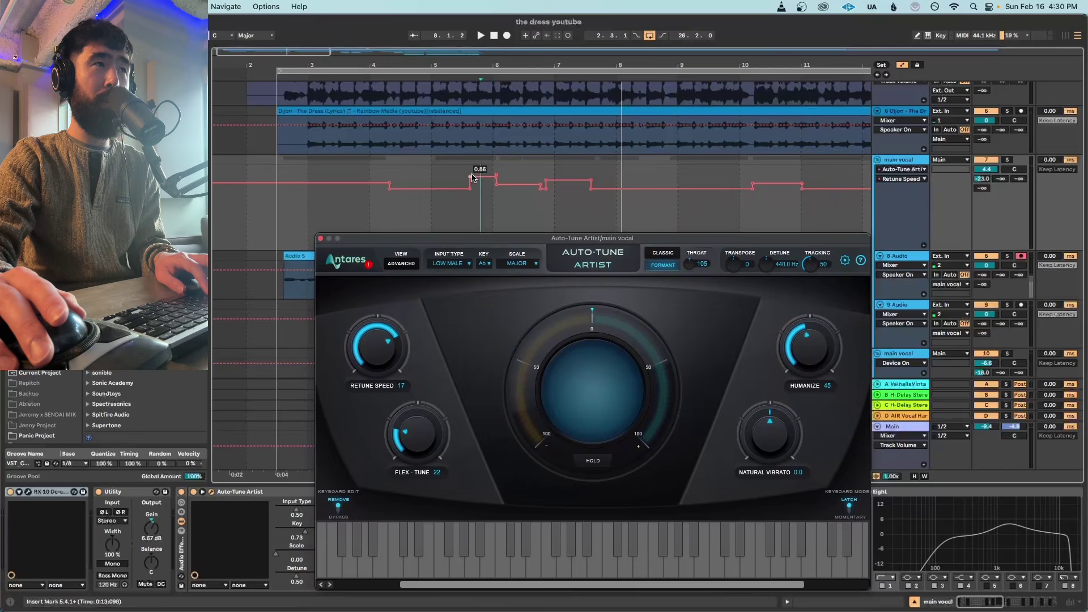
left_click(467, 206)
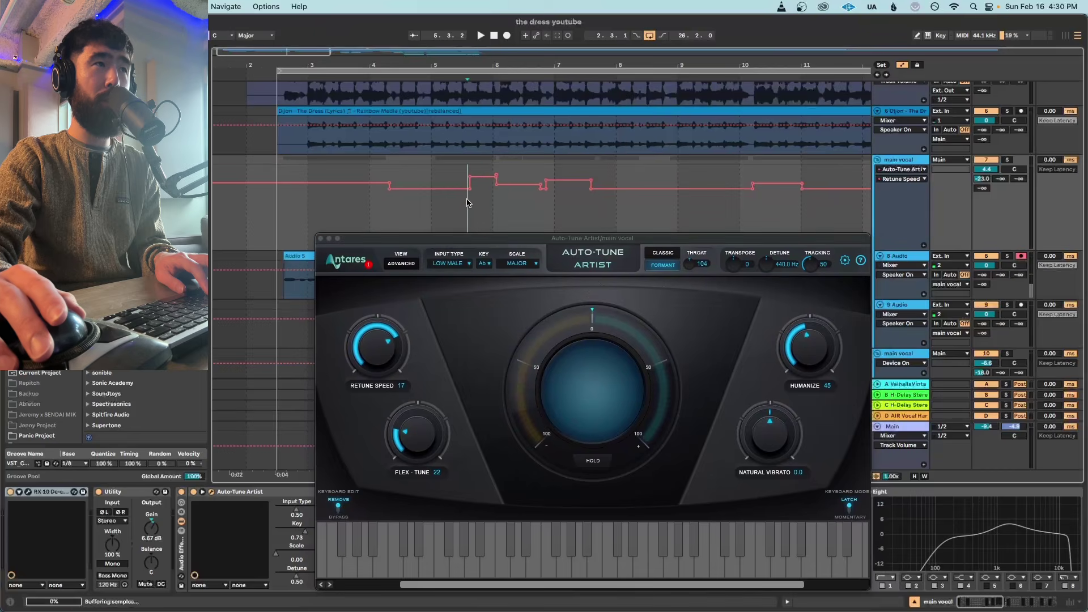
key("space")
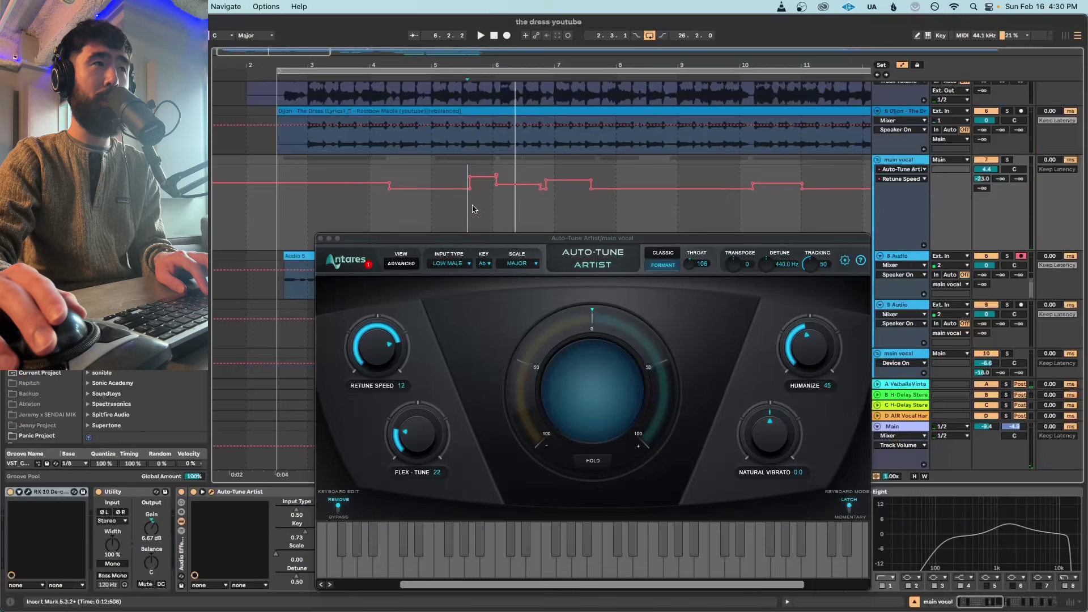
- Audition the raised Retune Speed section just before bar 7, and replay the passage from the middle of bar 5
left_click(549, 215)
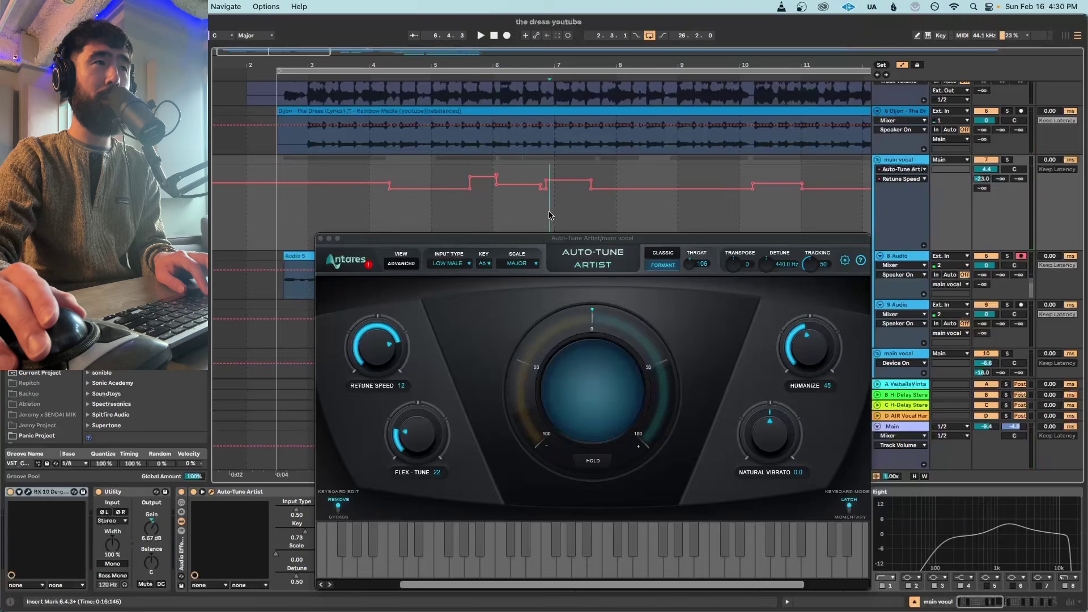
key("space")
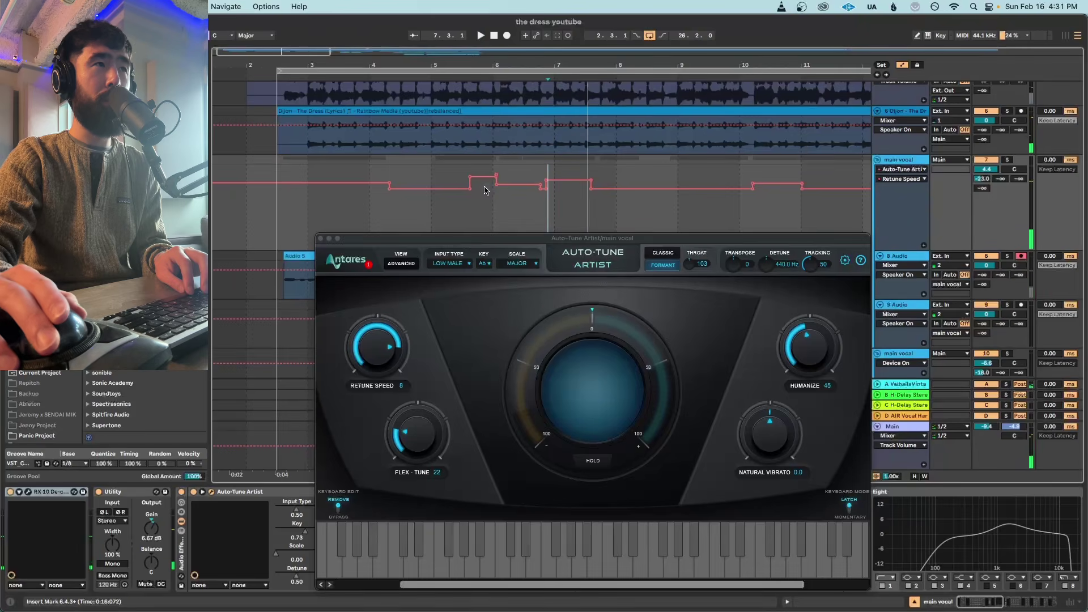
key("space")
left_click(469, 216)
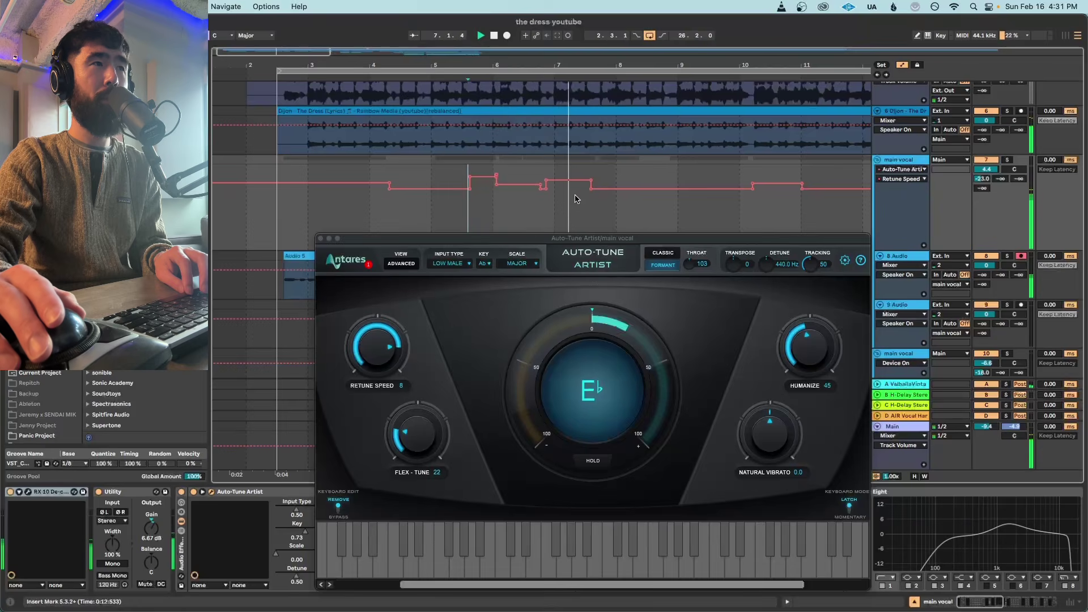
key("space")
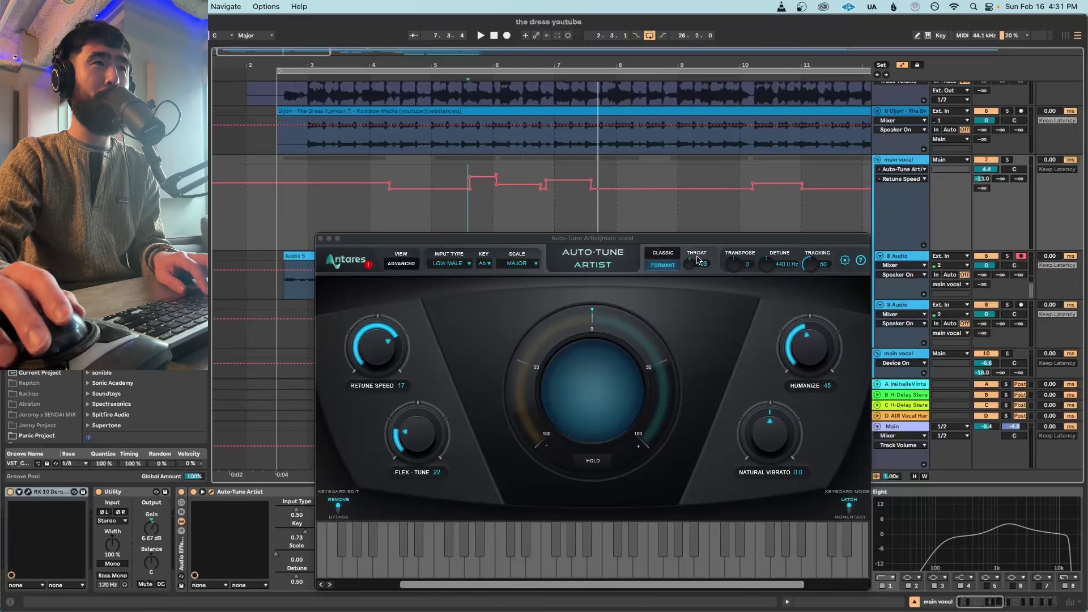
- Close the Auto-Tune Artist window and hide the automation lanes
left_click_drag(693, 244, 680, 271)
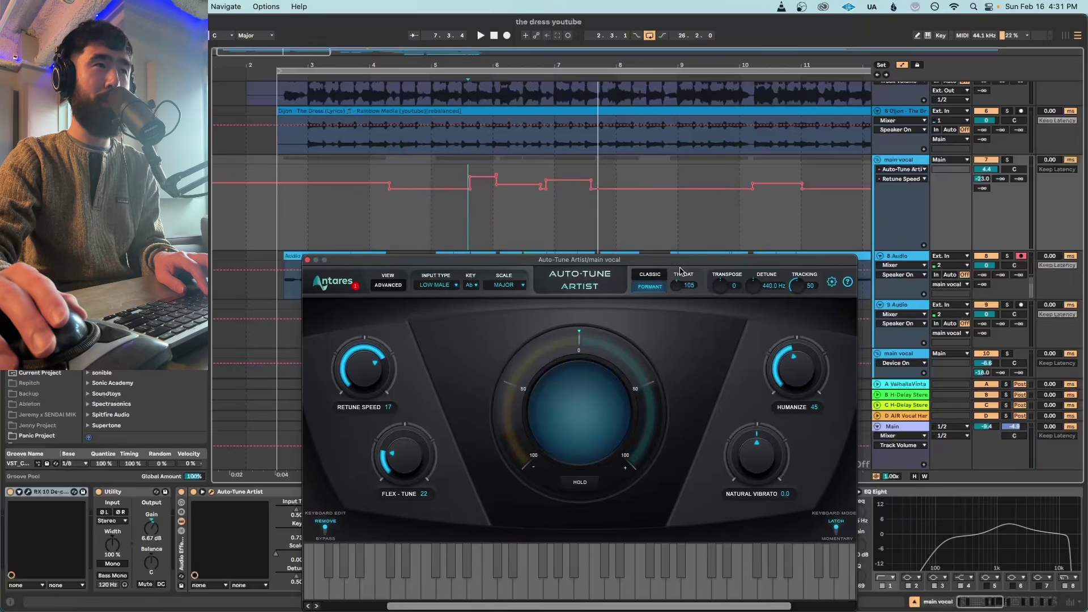
left_click(307, 259)
key("a")
- Show the take lanes of the 8 Audio track and examine which takes make up the vocal comp
left_click(440, 274)
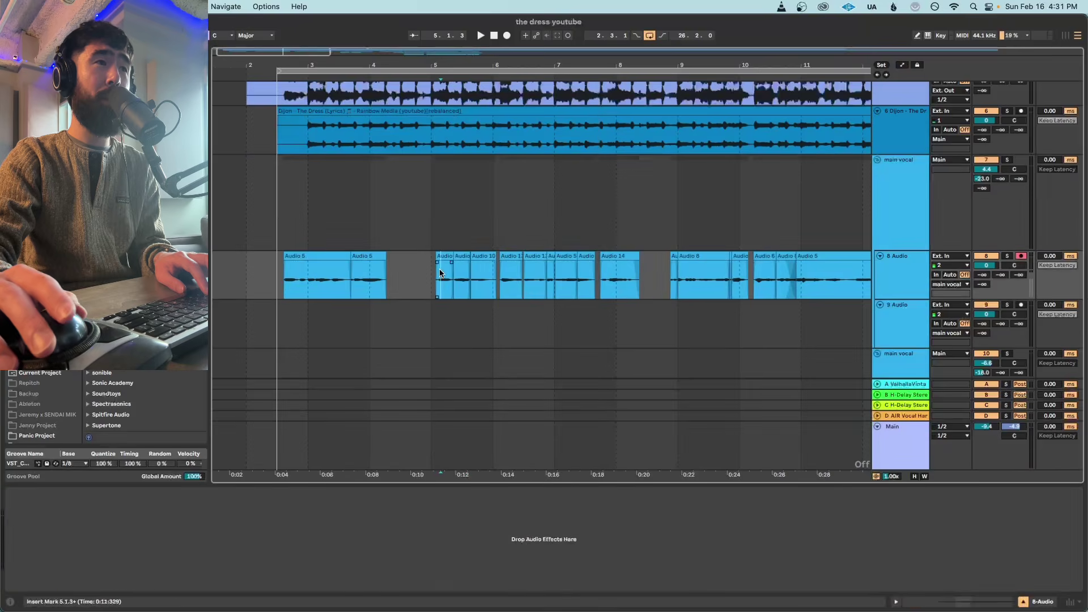
right_click(886, 272)
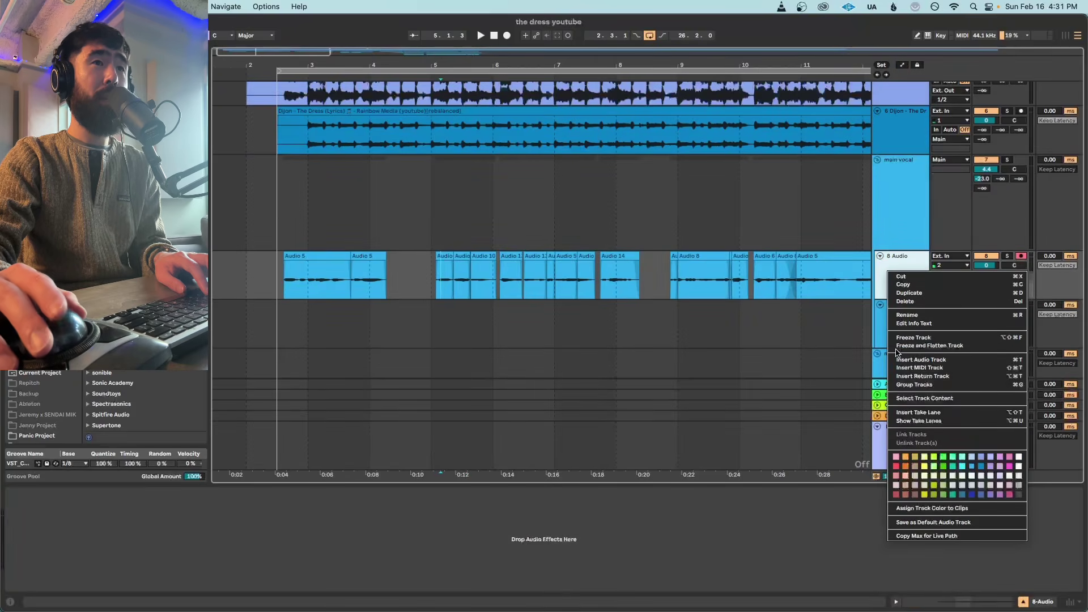
left_click(900, 421)
scroll(751, 341, "down", 10)
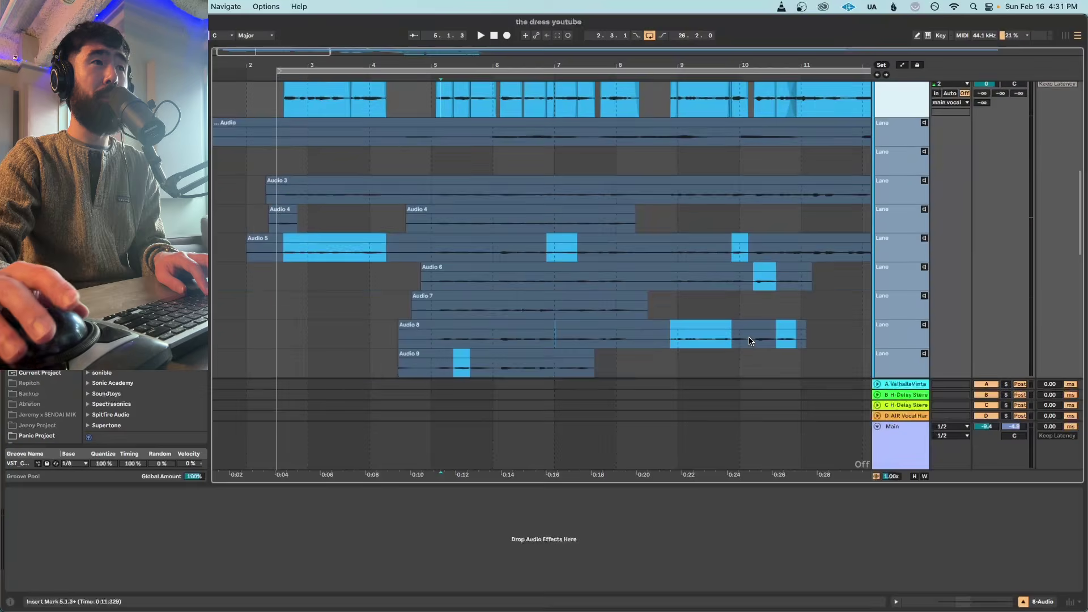
scroll(751, 340, "up", 8)
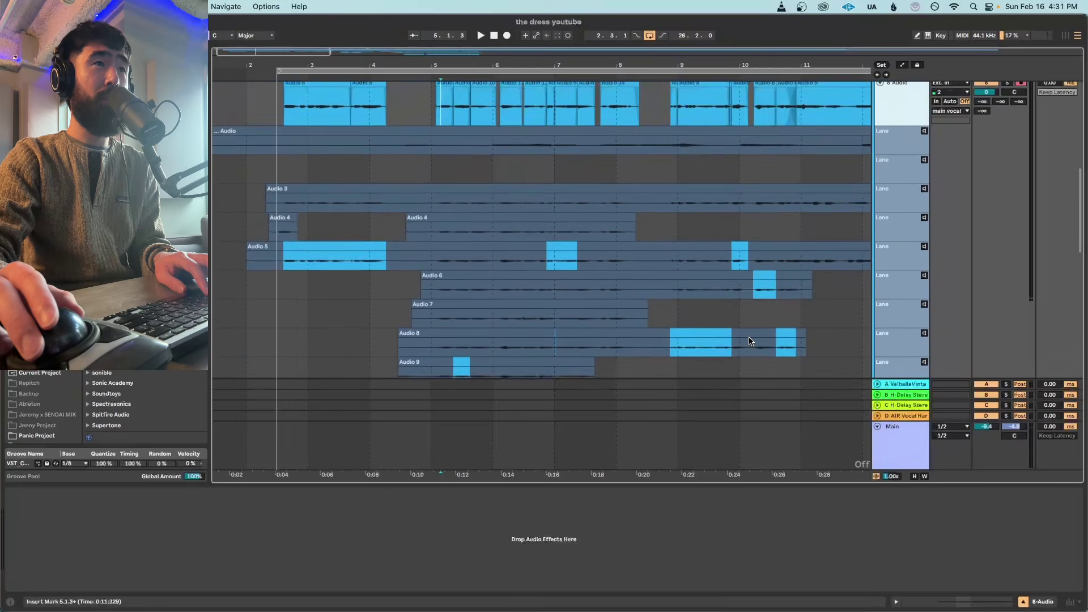
scroll(751, 341, "down", 6)
scroll(751, 341, "up", 3)
scroll(752, 341, "up", 6)
scroll(751, 340, "down", 5)
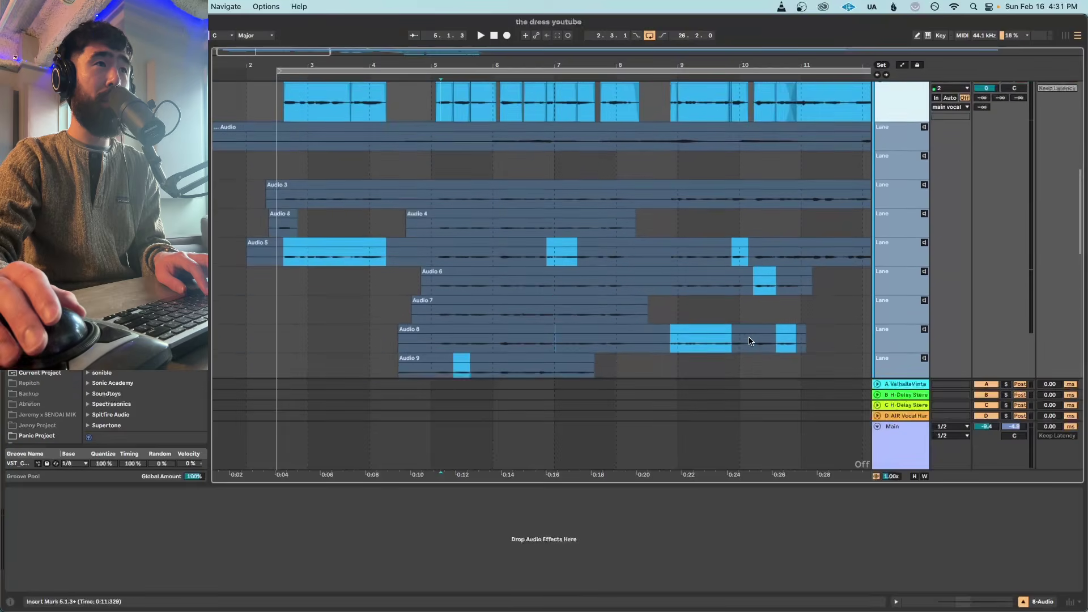
scroll(752, 341, "up", 4)
- Hide the take lanes of the 8 Audio track
right_click(909, 163)
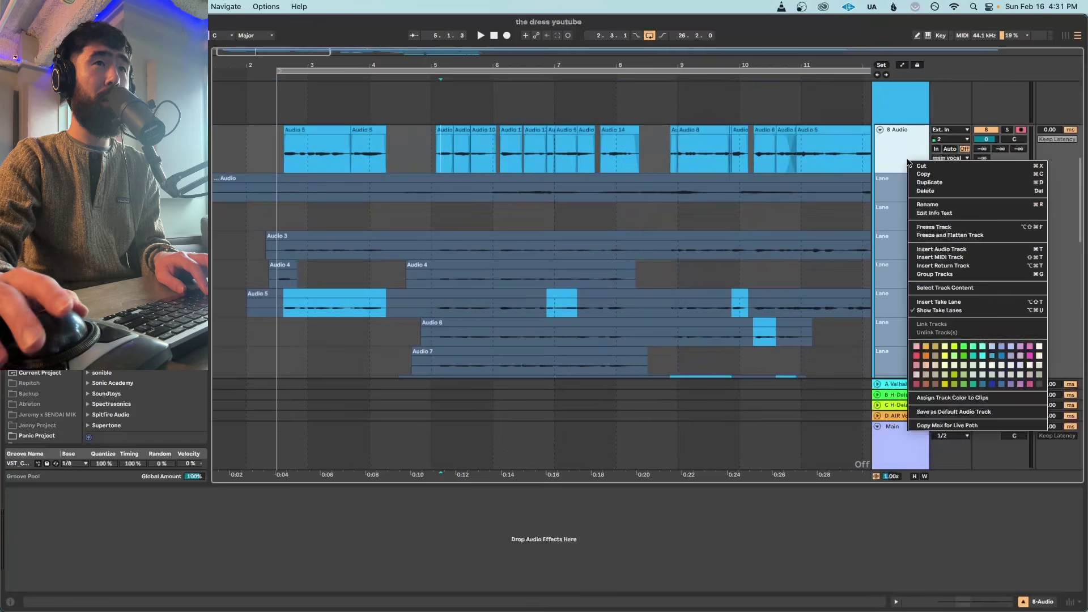
left_click(940, 310)
scroll(507, 104, "up", 2)
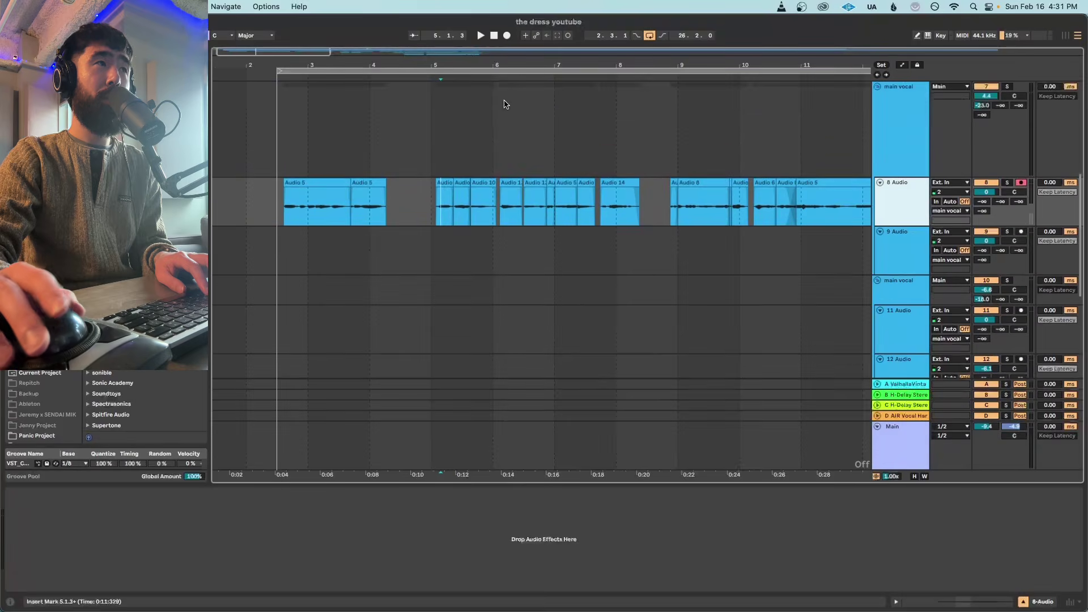
- Select the upper main vocal group and reopen the Auto-Tune Artist window, moving it up into full view
left_click_drag(280, 55, 280, 17)
scroll(429, 192, "up", 3)
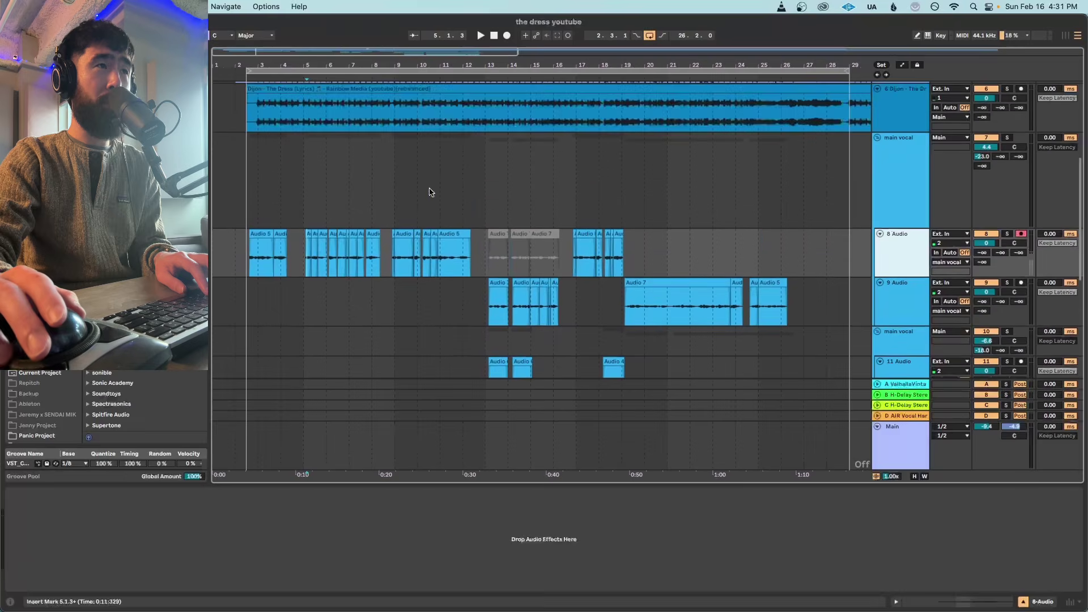
left_click_drag(285, 51, 279, 71)
left_click(928, 245)
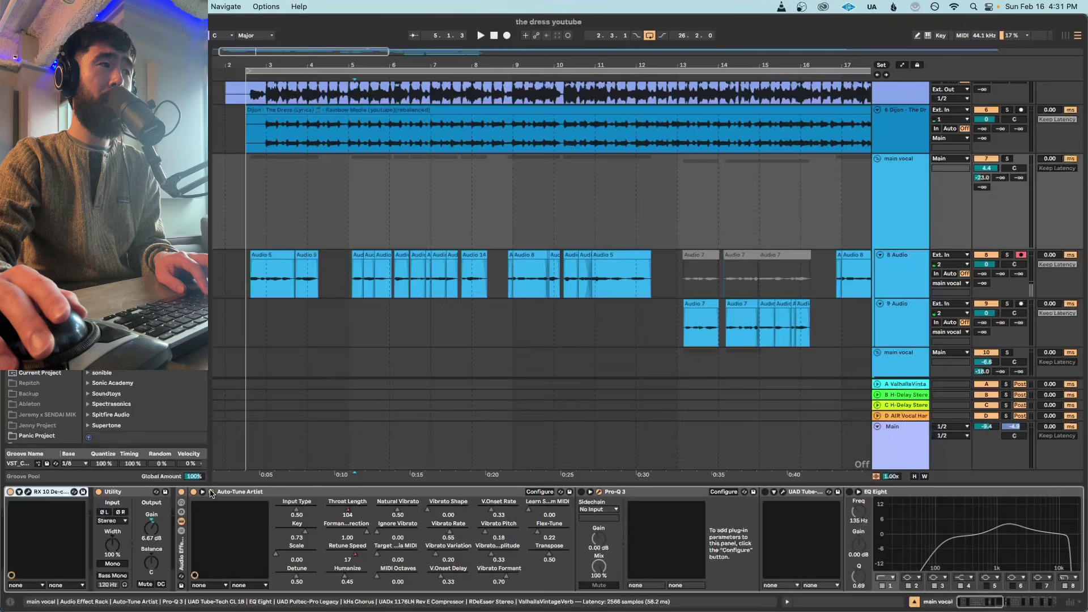
left_click_drag(422, 611, 451, 108)
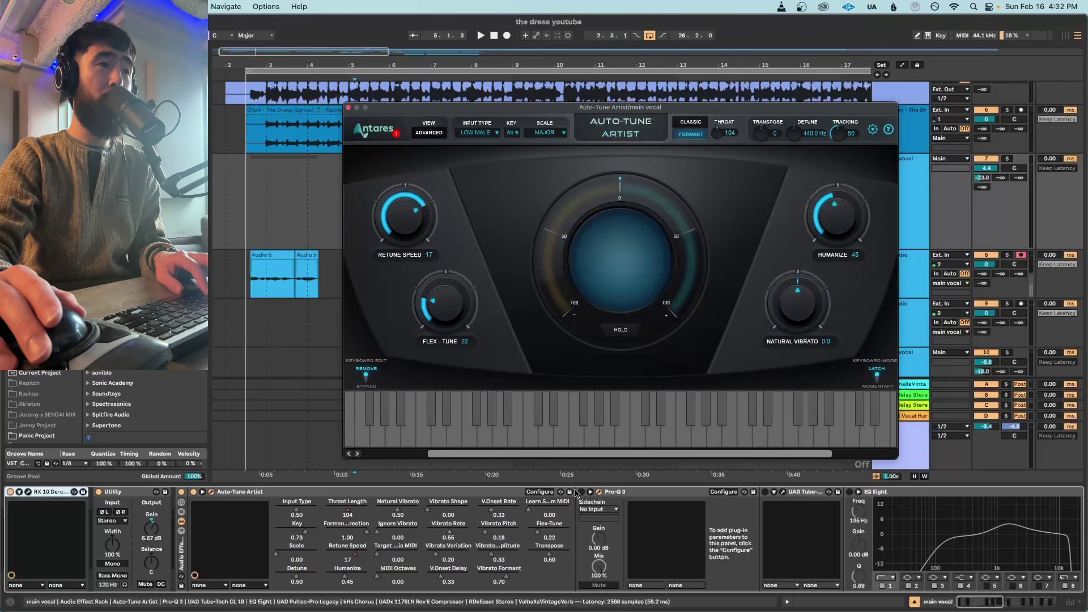
- Switch on Pro-Q 3 on the main vocal and bring its window up into full view
left_click(583, 493)
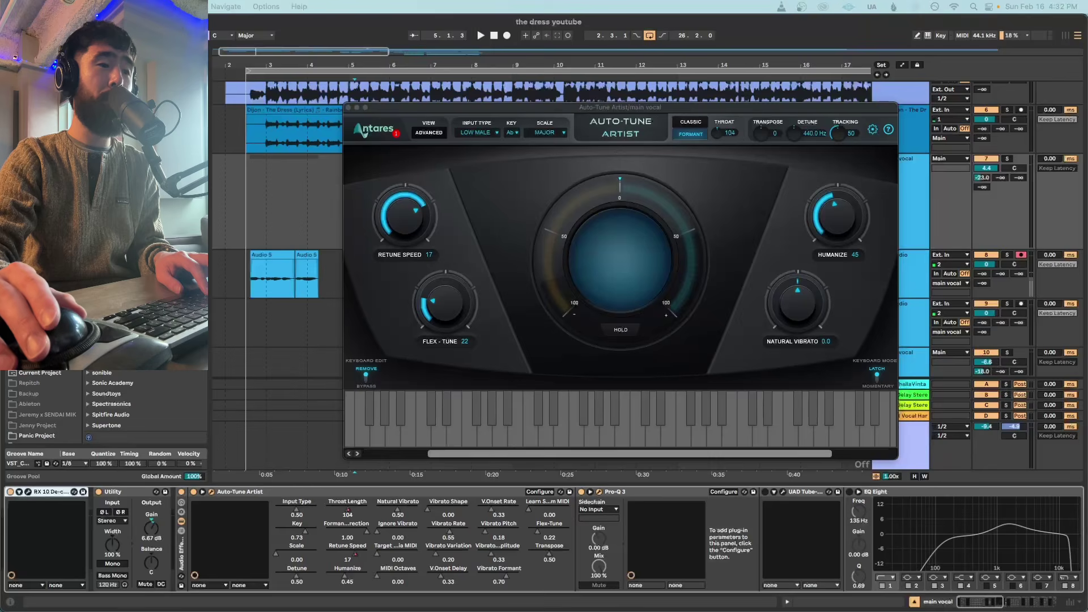
left_click_drag(544, 609, 534, 142)
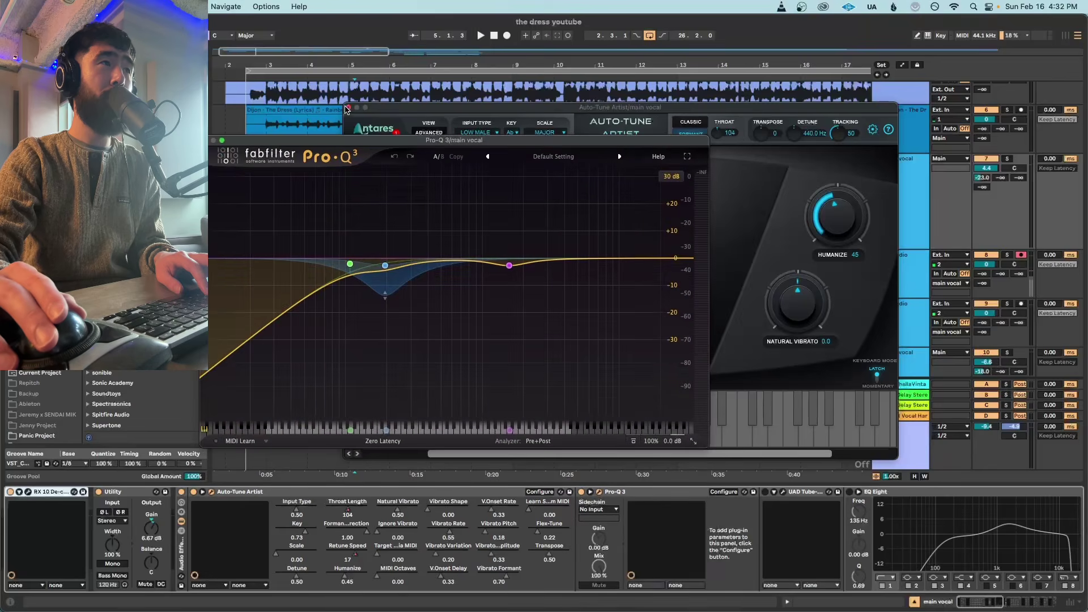
- Close the Auto-Tune Artist window, move Pro-Q 3 below the vocal clips and play the vocal from bar 5 with the upper main vocal group selected
left_click(347, 108)
left_click_drag(414, 140, 486, 331)
scroll(486, 284, "down", 1)
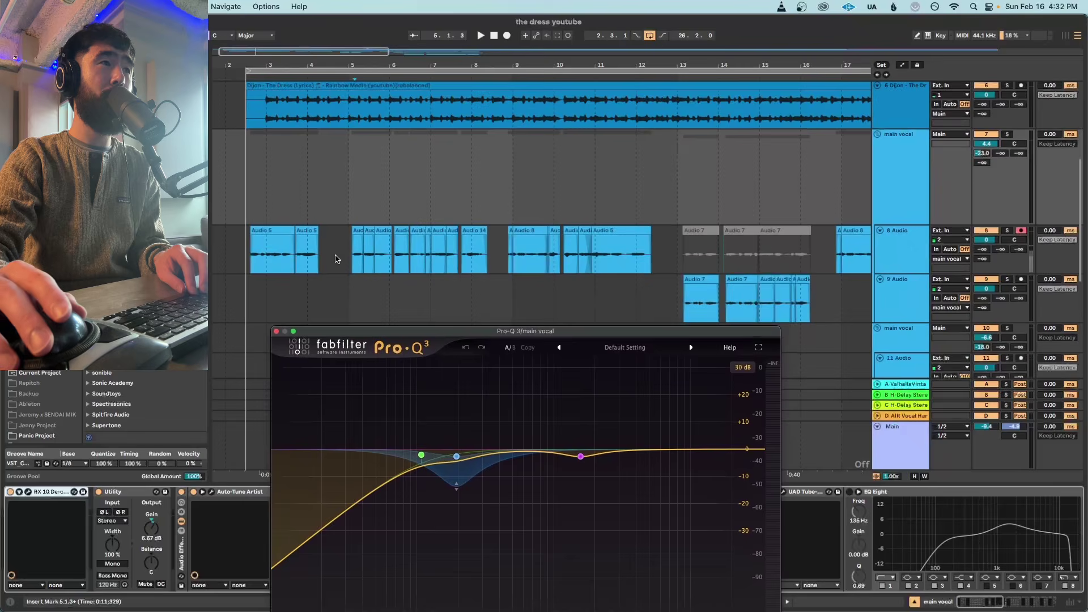
left_click(336, 255)
left_click(352, 239)
key("space")
left_click(890, 189)
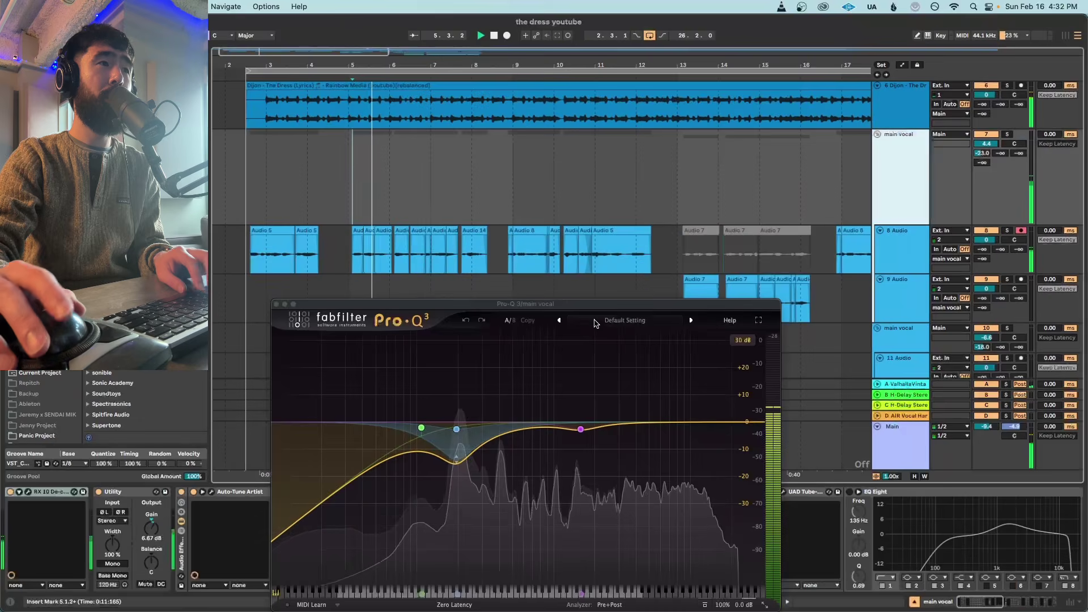
- Bring the whole Pro-Q 3 curve into view and replay the vocal to examine its low cut and the dip near 190 Hz
left_click_drag(569, 305, 568, 286)
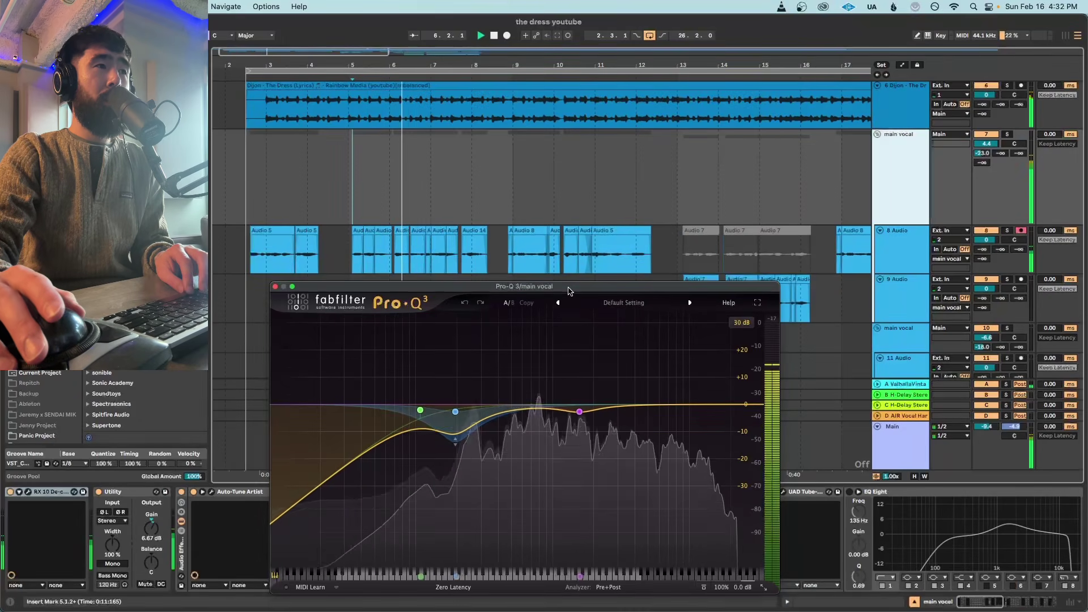
left_click_drag(569, 291, 422, 136)
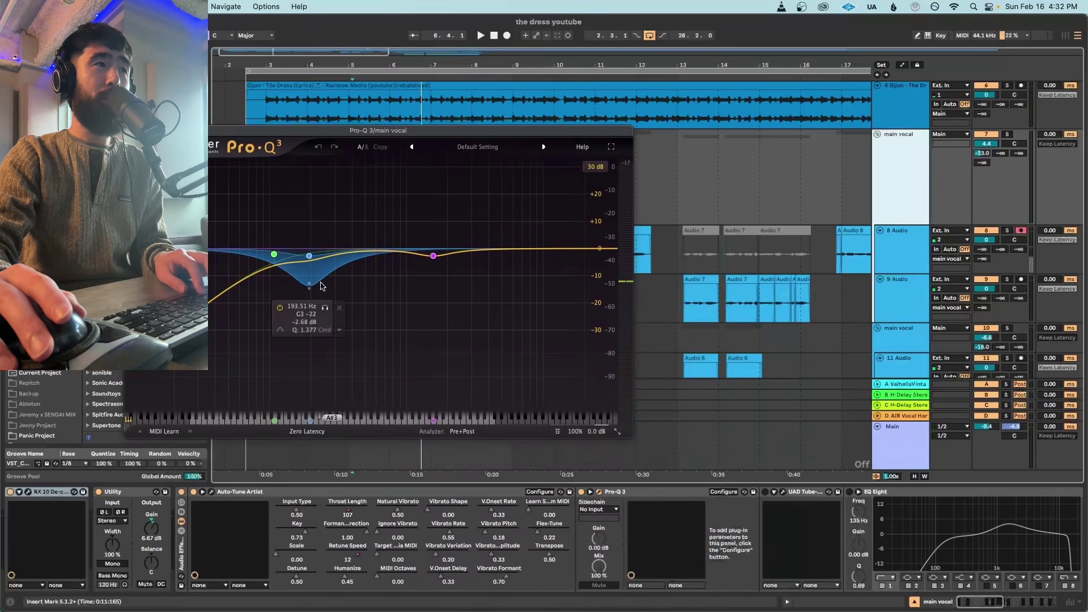
key("space")
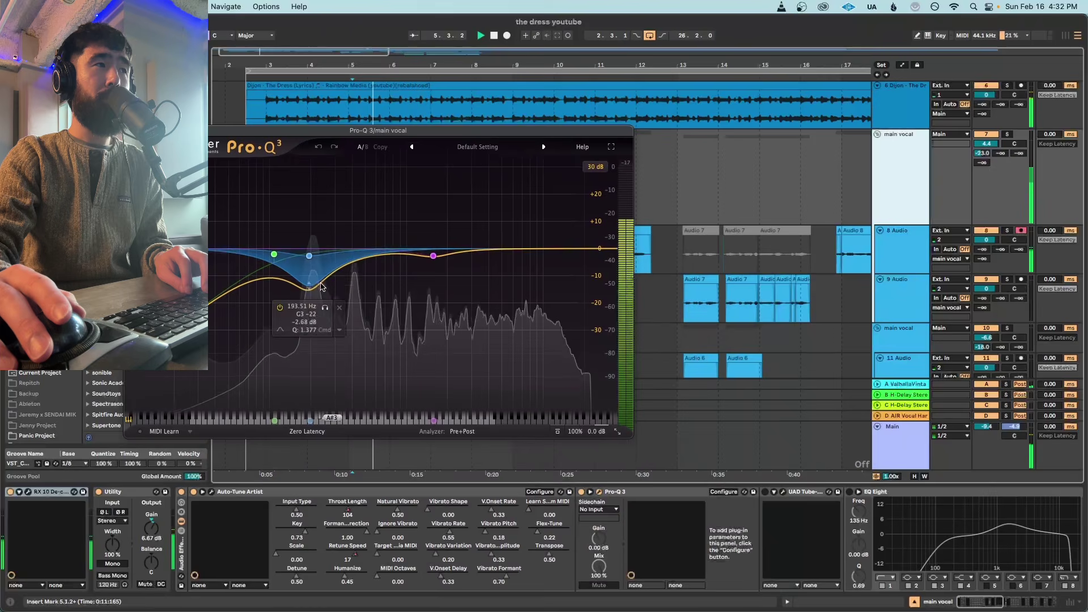
key("space")
mouse_move(273, 254)
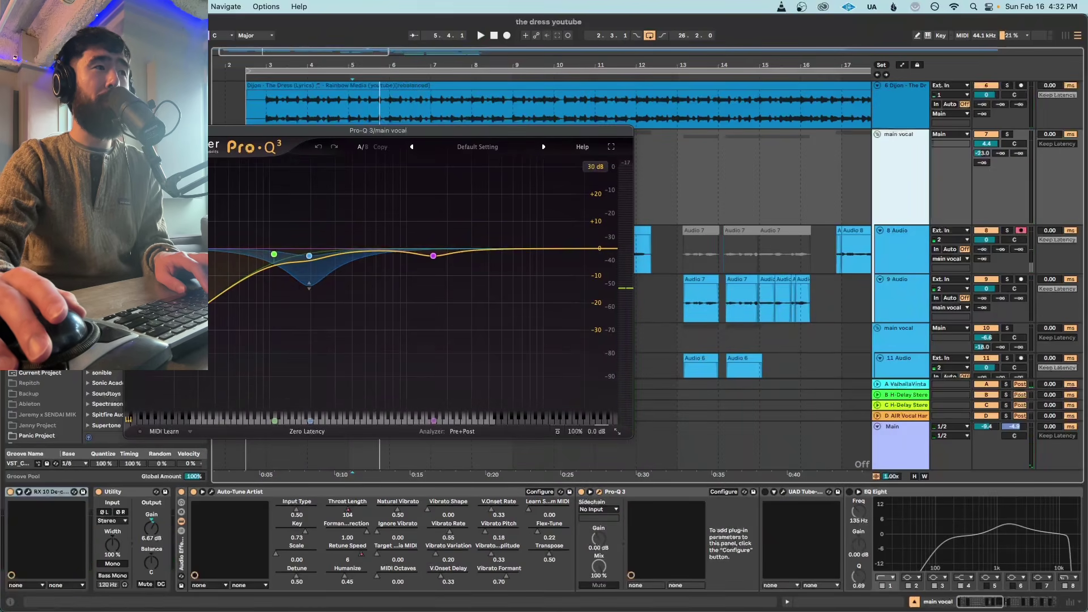
- Close the Pro-Q 3 window, then switch on the UAD Tube-Tech CL 1B on the main vocal and bring its window into full view
left_click(131, 131)
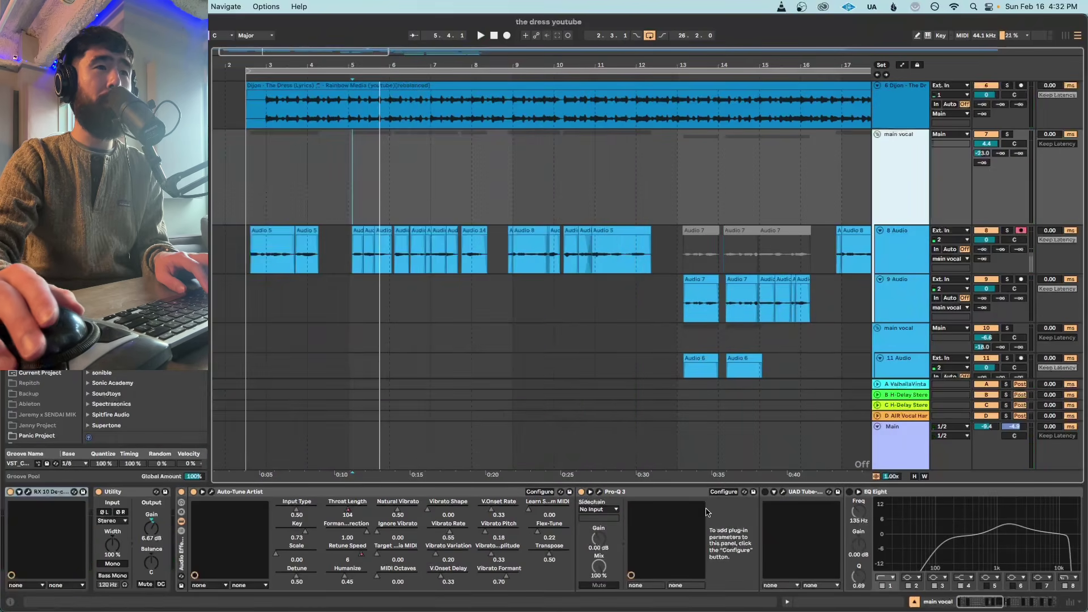
left_click(760, 495)
left_click(764, 492)
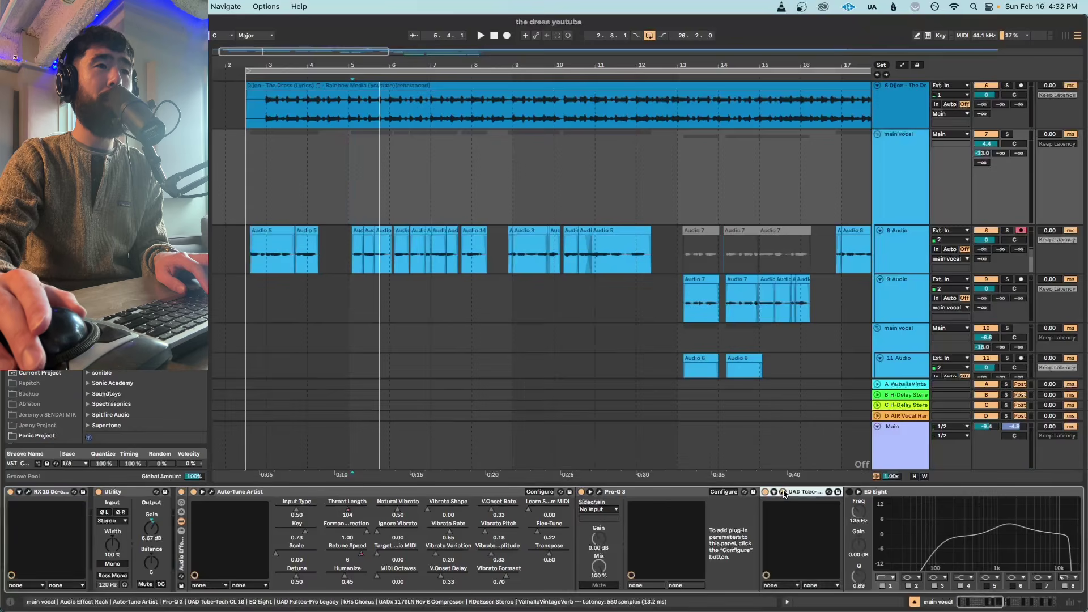
left_click_drag(641, 382, 716, 89)
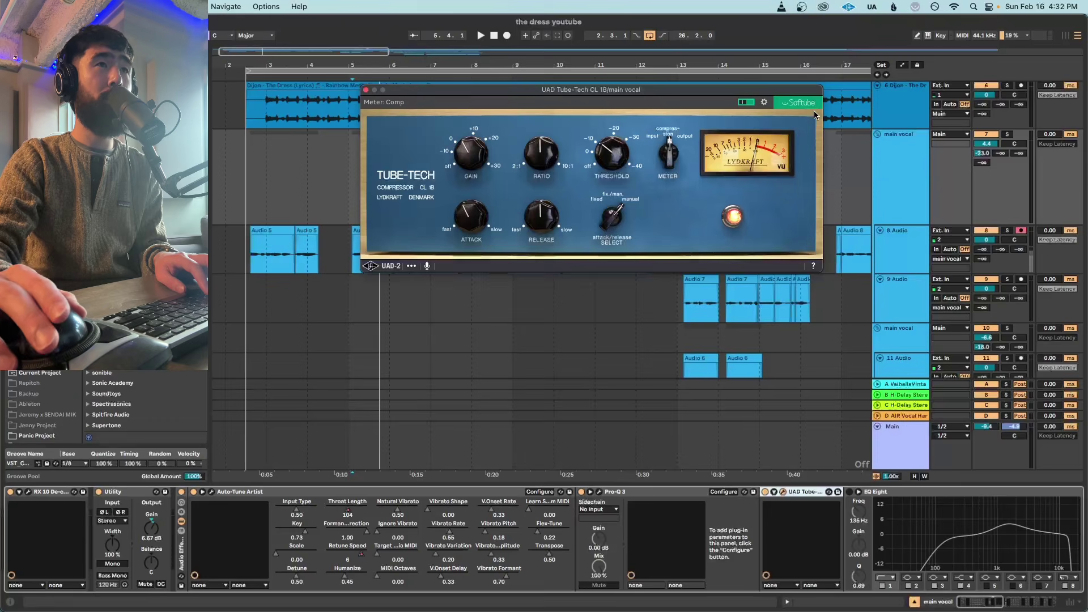
- Place the Tube-Tech CL 1B window below the vocal clips and toggle the compressor during playback to compare its effect
left_click_drag(498, 96, 489, 294)
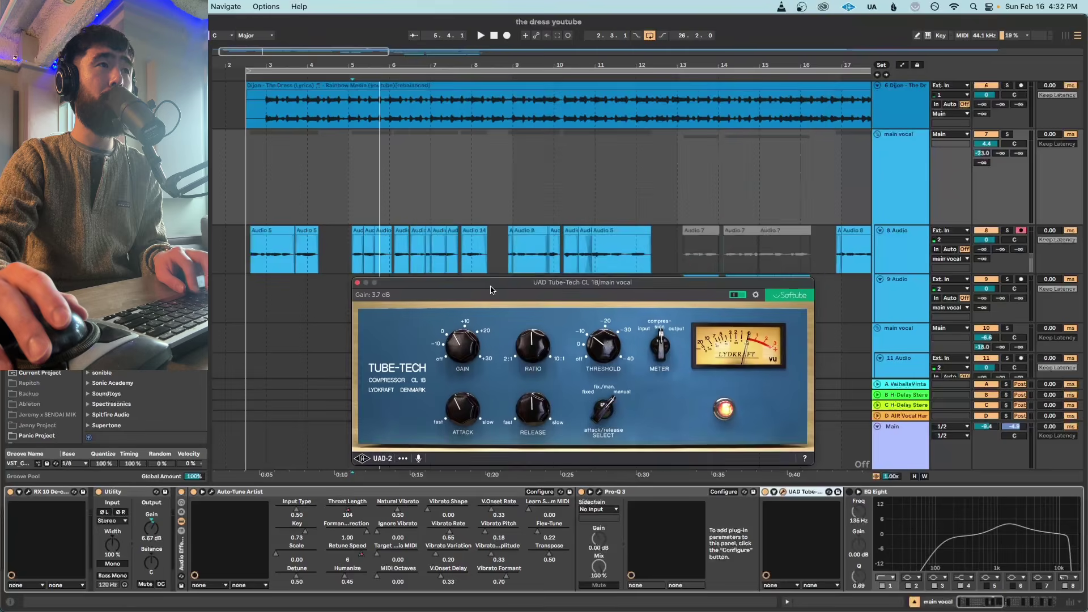
key("space")
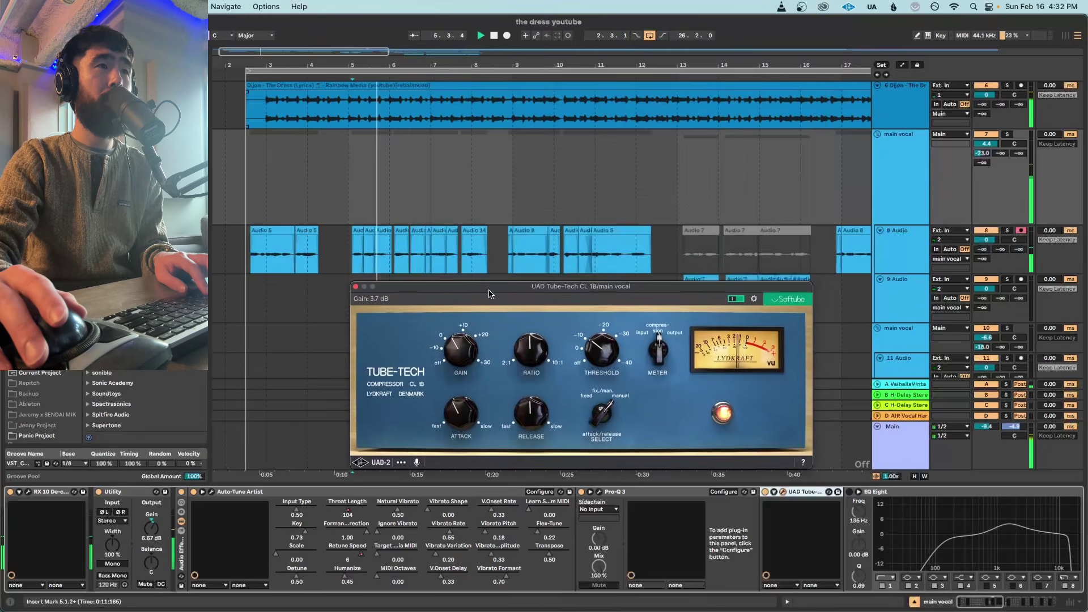
left_click(765, 494)
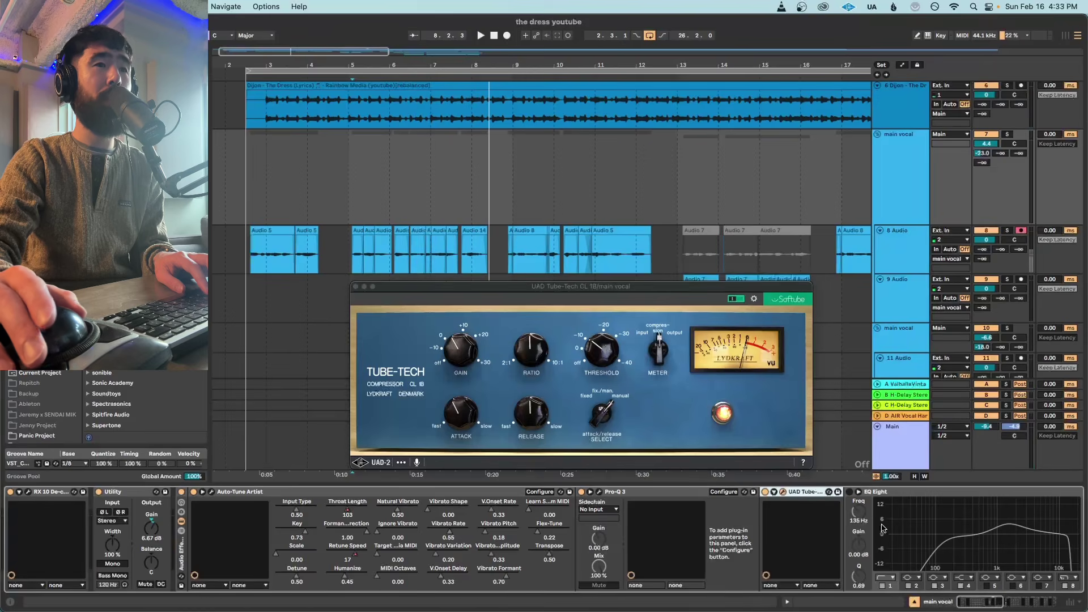
- Switch EQ Eight on and the UAD Pultec-Pro Legacy off on the main vocal, and play the vocal to audition the EQ
left_click_drag(969, 604, 986, 598)
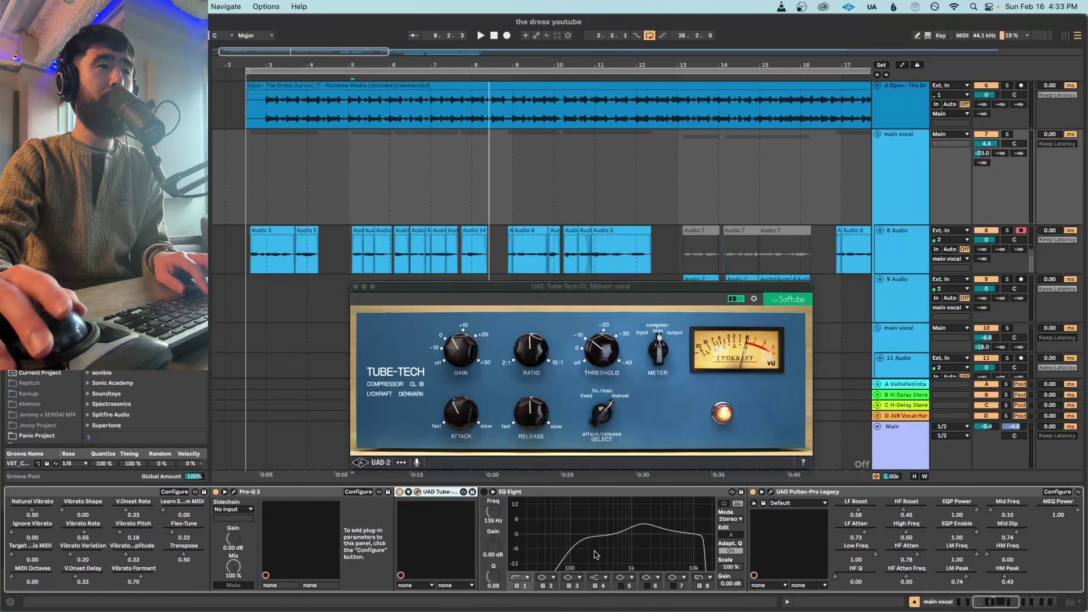
left_click(485, 492)
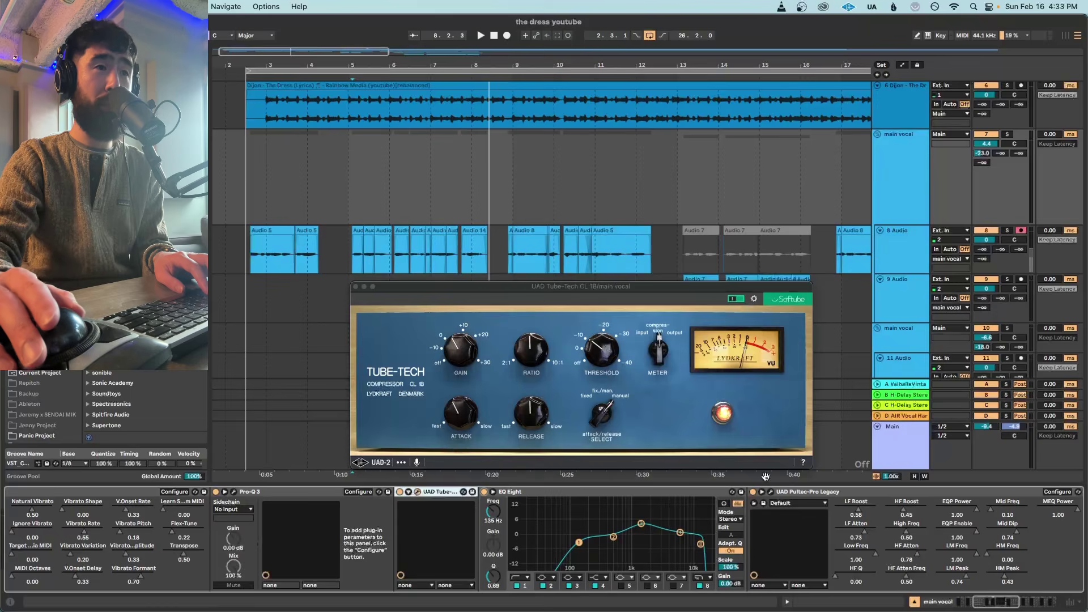
left_click_drag(995, 602, 1008, 600)
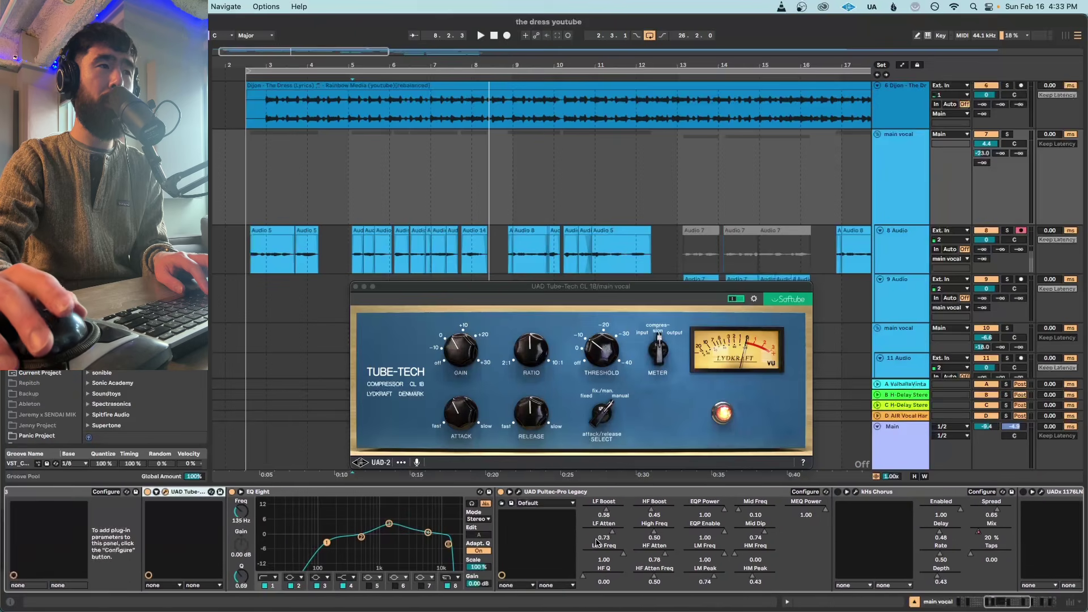
left_click(501, 493)
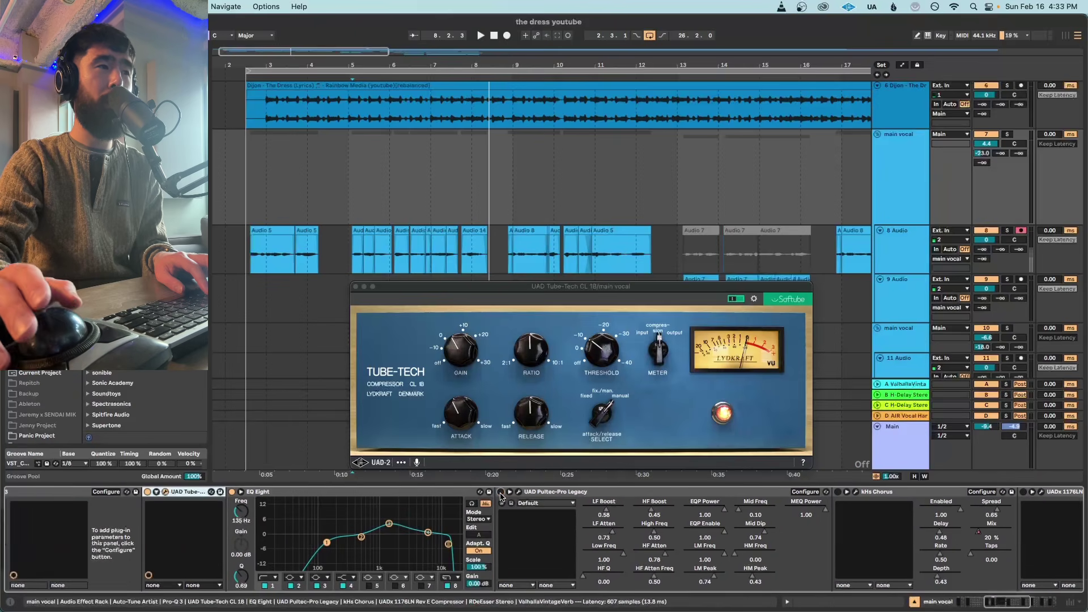
key("space")
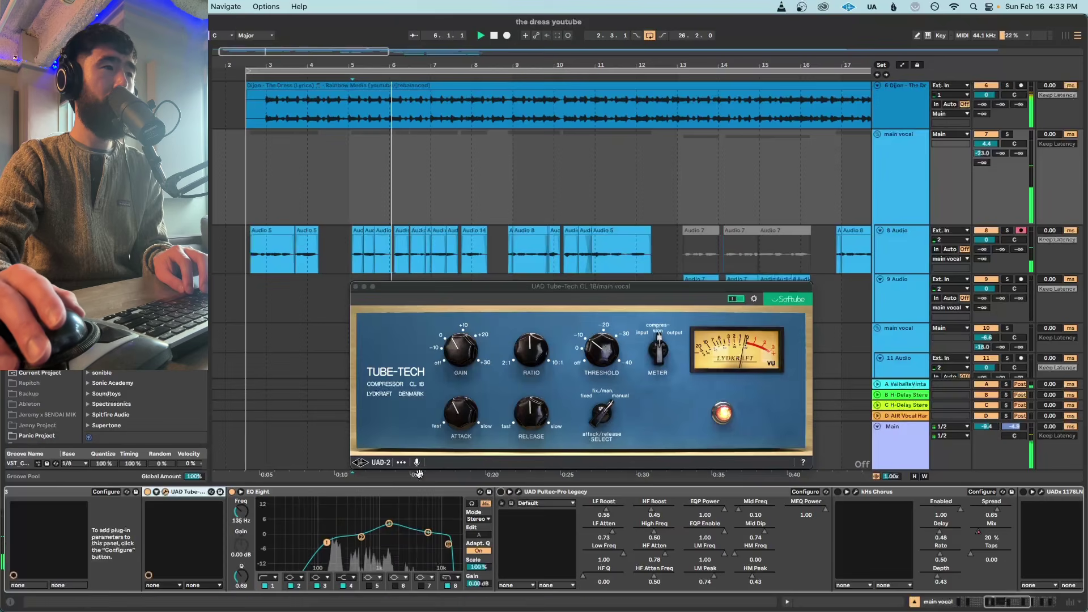
left_click(548, 493)
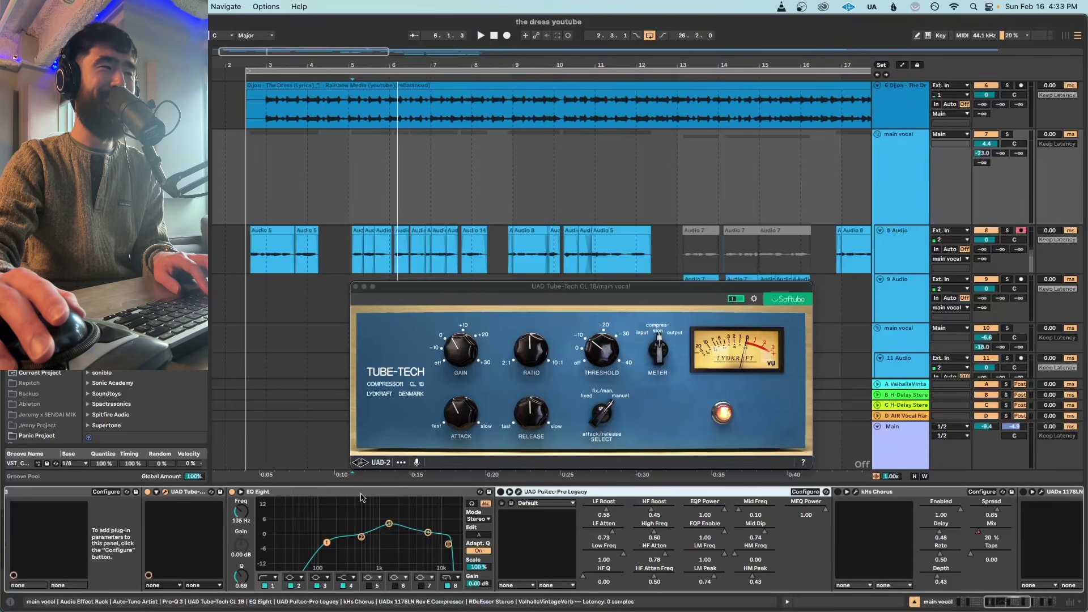
left_click(323, 498)
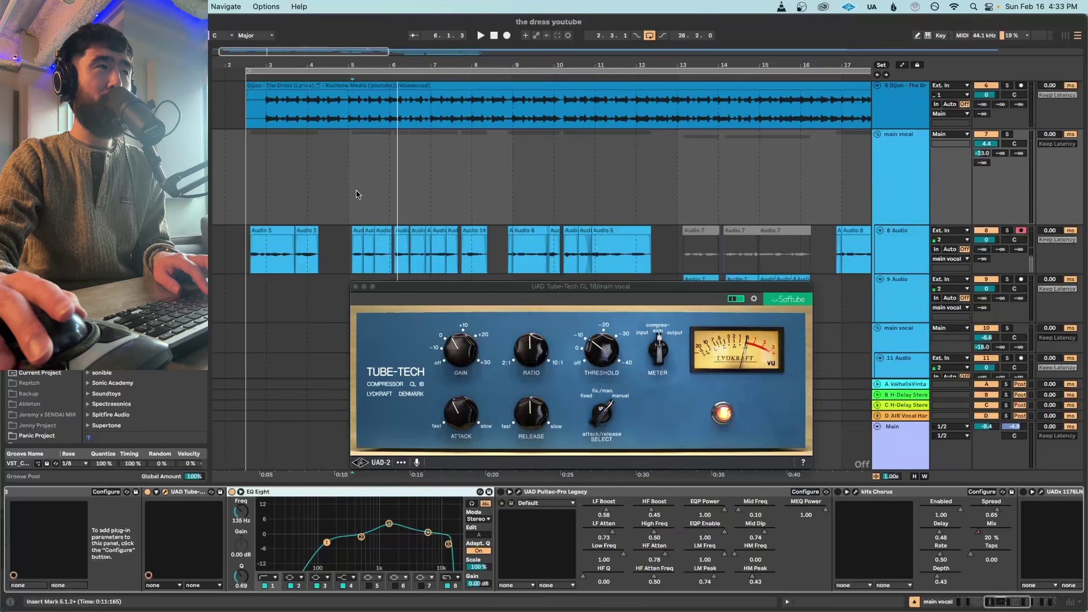
- Solo the 5 Dijon reference track and play it from bar 5 to compare its vocal tone
scroll(359, 195, "up", 3)
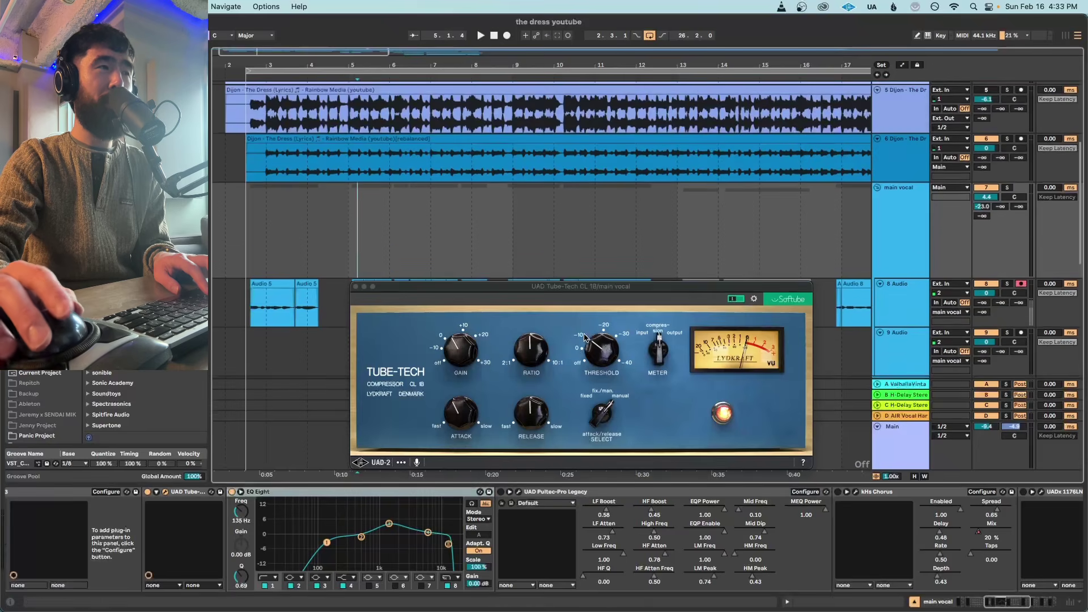
scroll(1007, 137, "up", 1)
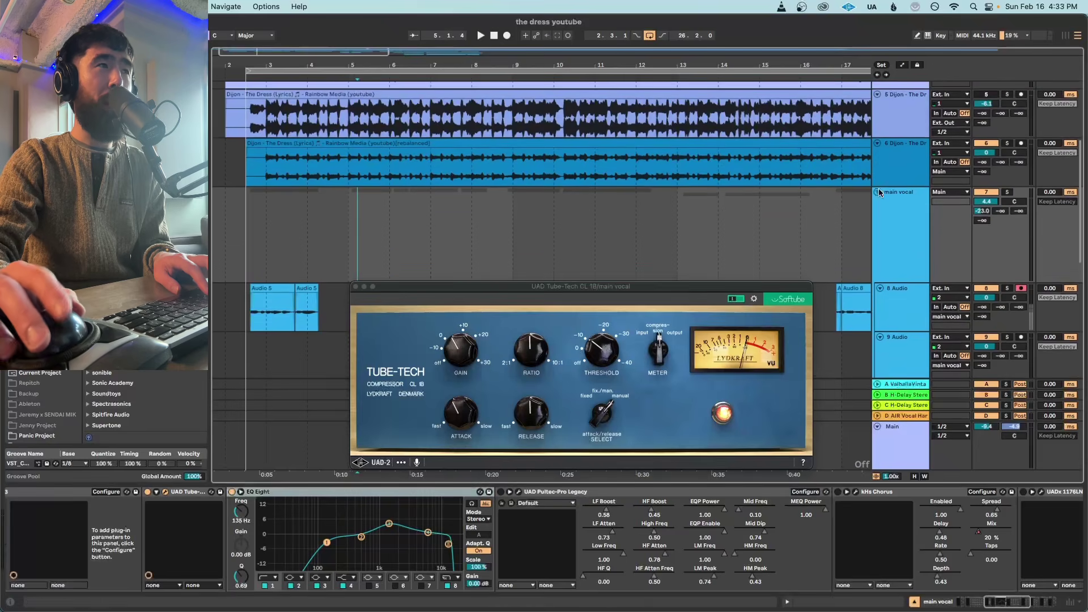
left_click(1008, 95)
key("space")
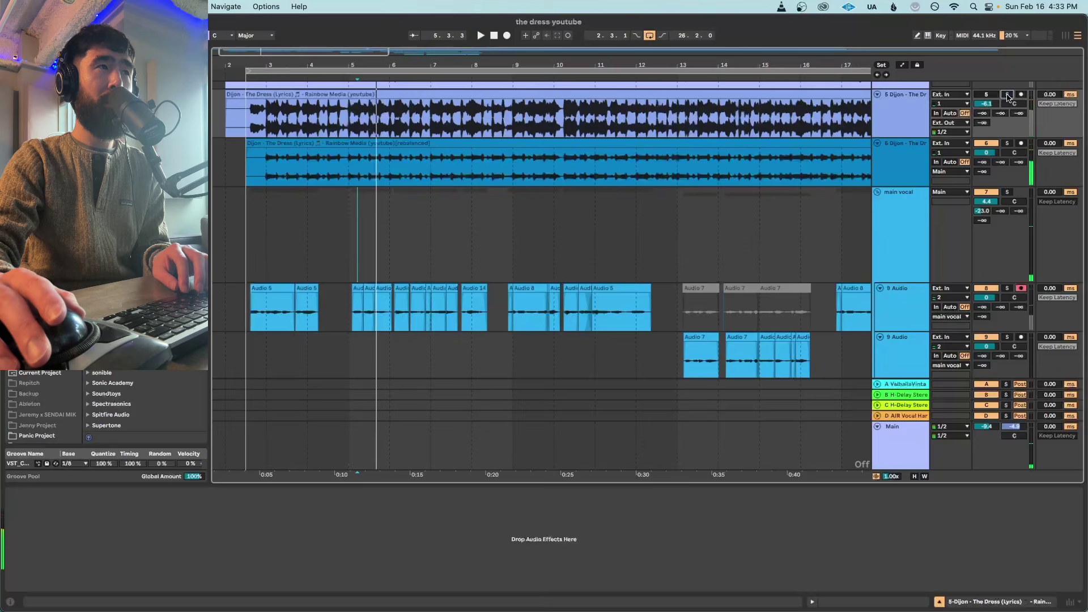
- Select the upper main vocal group again and play the vocal through its EQ Eight curve
left_click(923, 233)
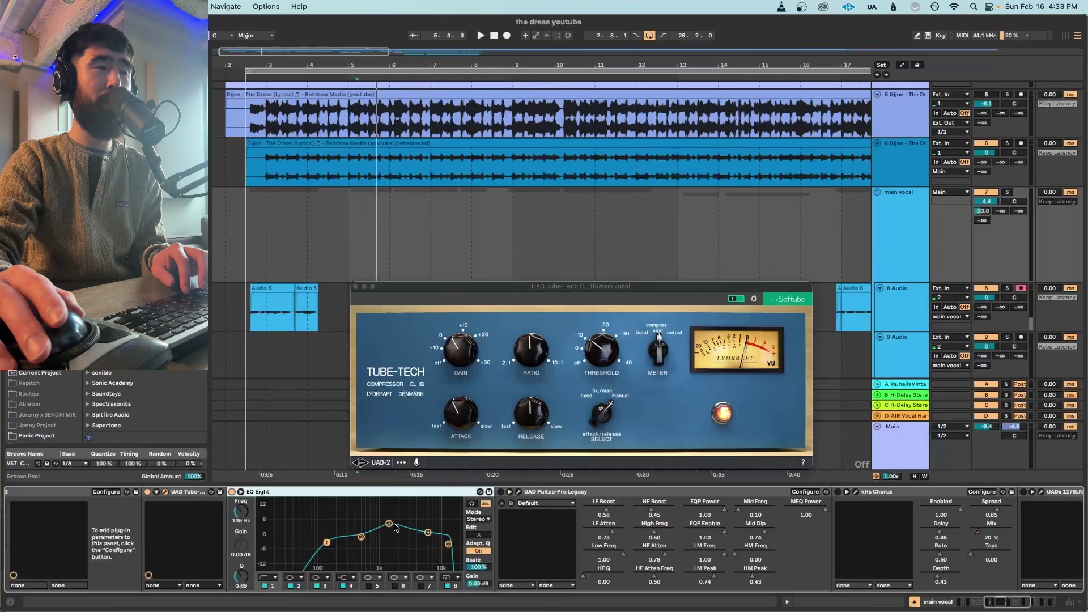
key("space")
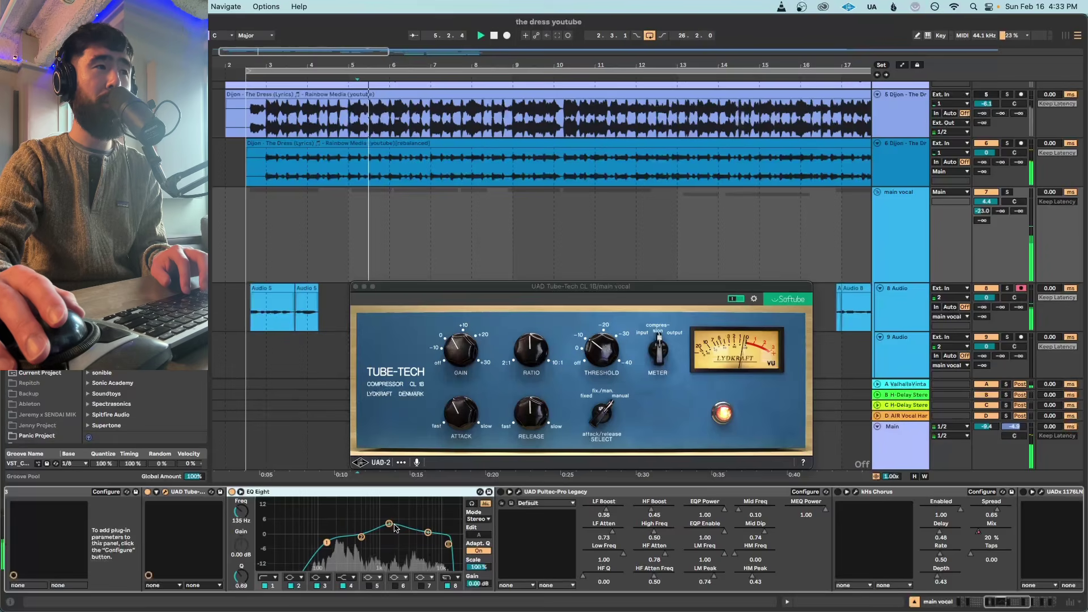
key("space")
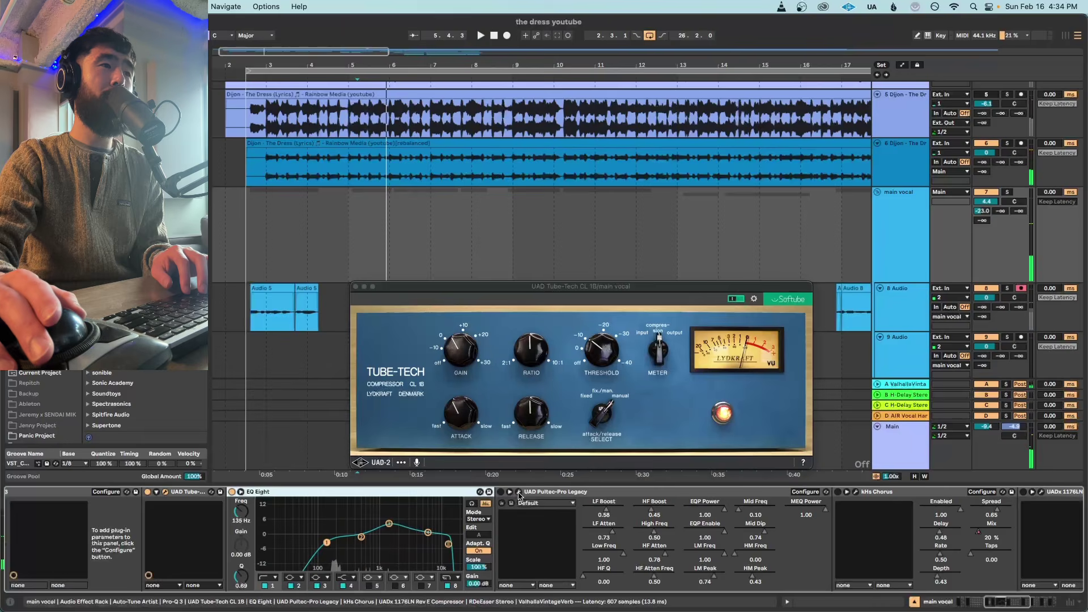
- Open and switch on the UAD Pultec-Pro Legacy, audition it on the vocal, and close the Tube-Tech CL 1B window
left_click(506, 493)
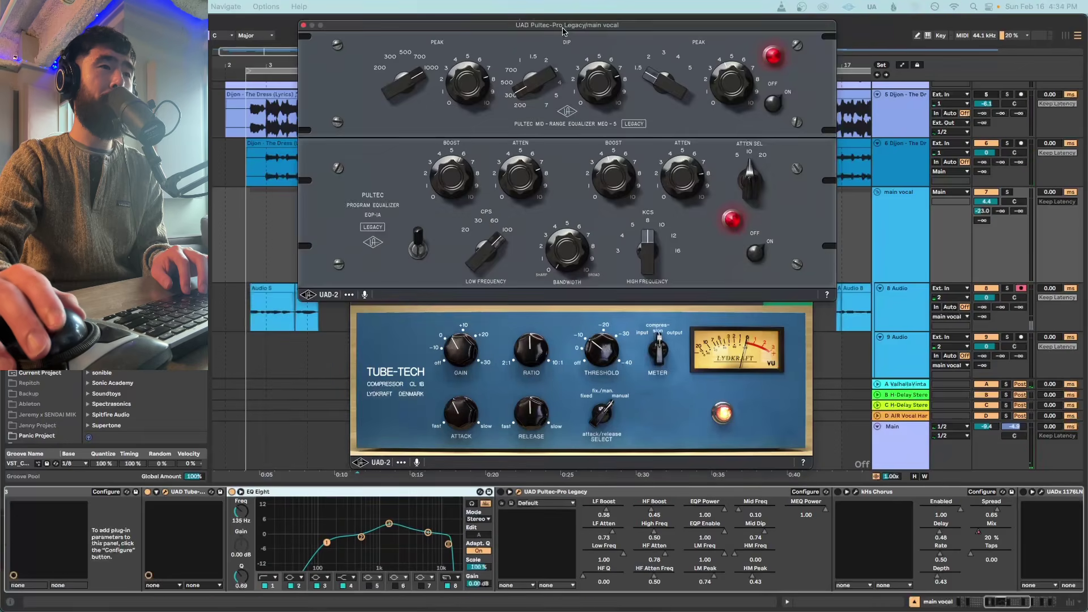
left_click(502, 495)
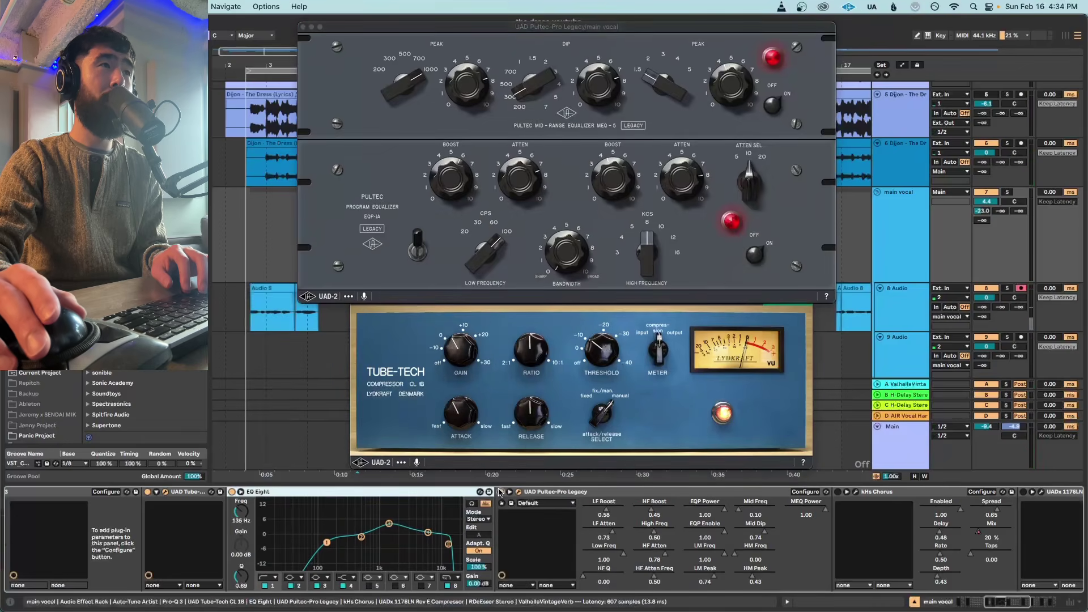
key("space")
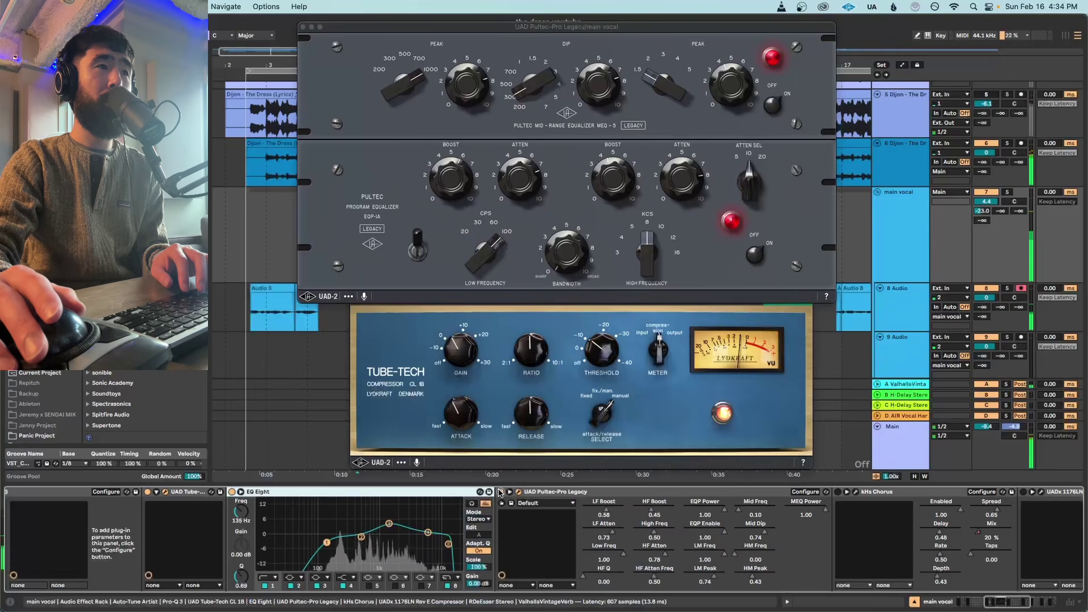
left_click_drag(397, 27, 229, 105)
left_click(356, 287)
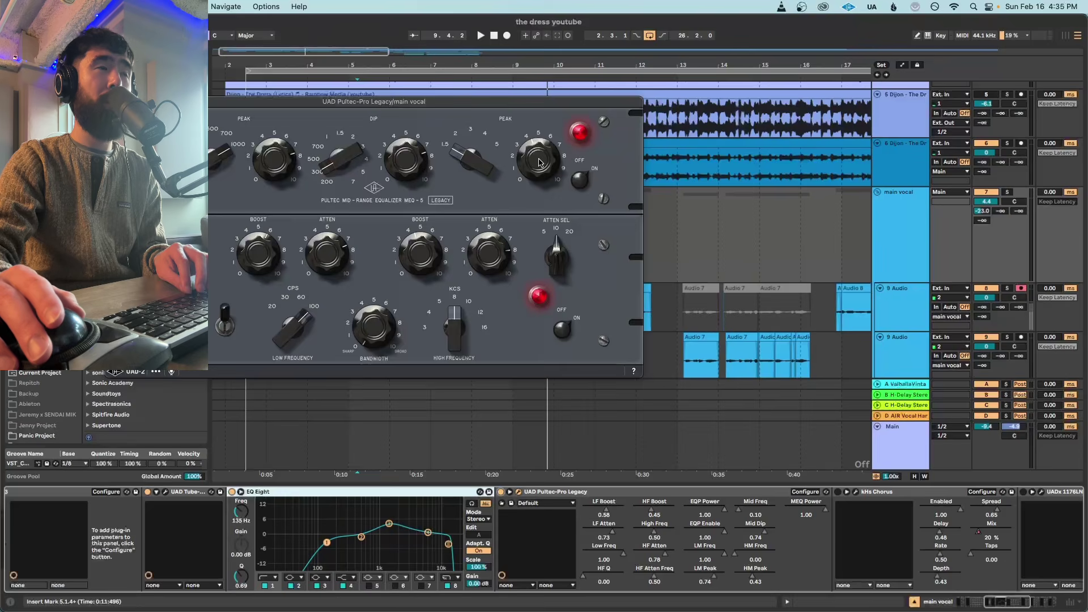
- Exaggerate the Pultec's high-mid peak to 9.40 and its mid dip to 7.55 while the vocal plays
key("space")
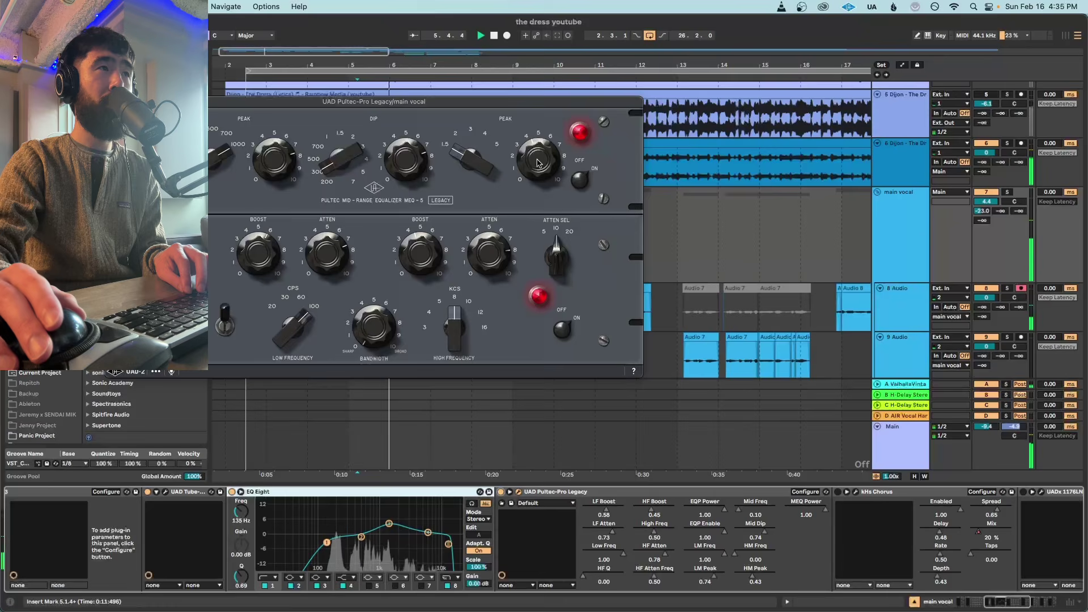
left_click_drag(538, 161, 535, 102)
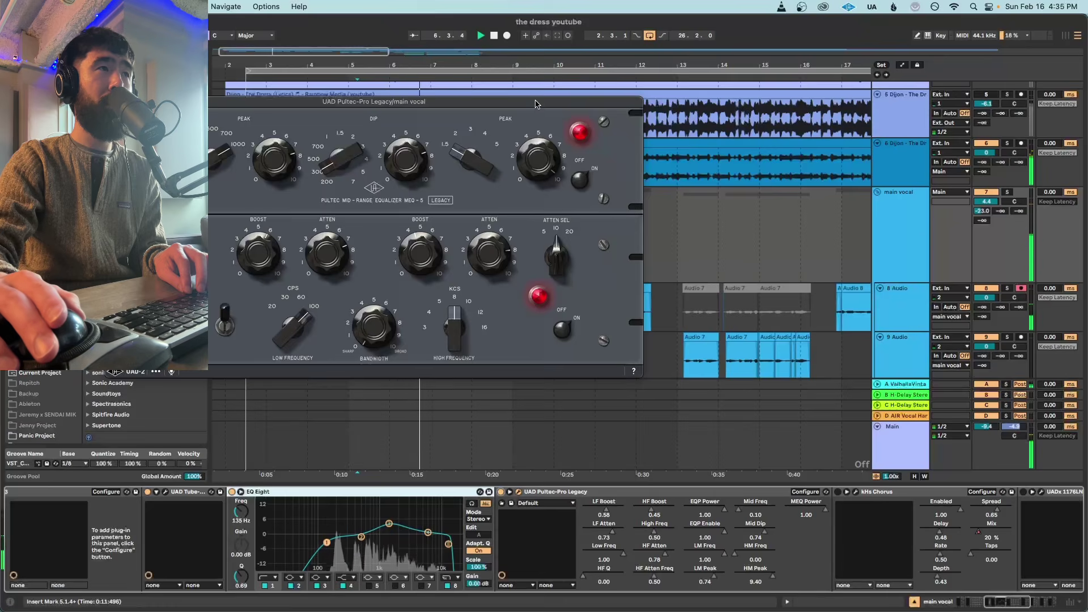
left_click_drag(405, 160, 393, 141)
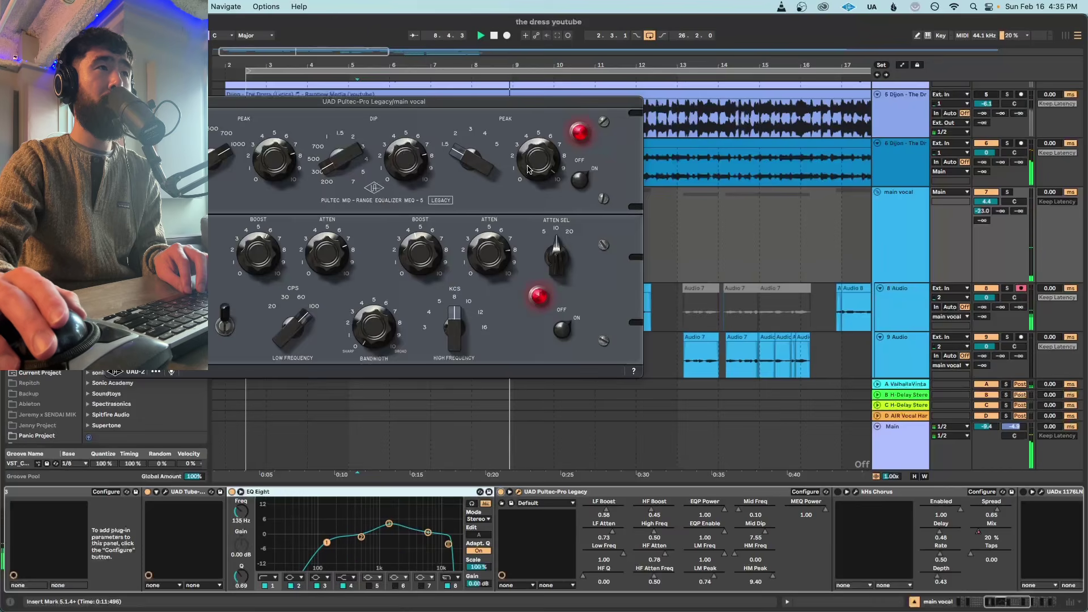
- Set the Pultec's high-mid peak to 5.25 and its mid dip to 6.40, and replay the vocal from bar 5
left_click_drag(528, 169, 517, 187)
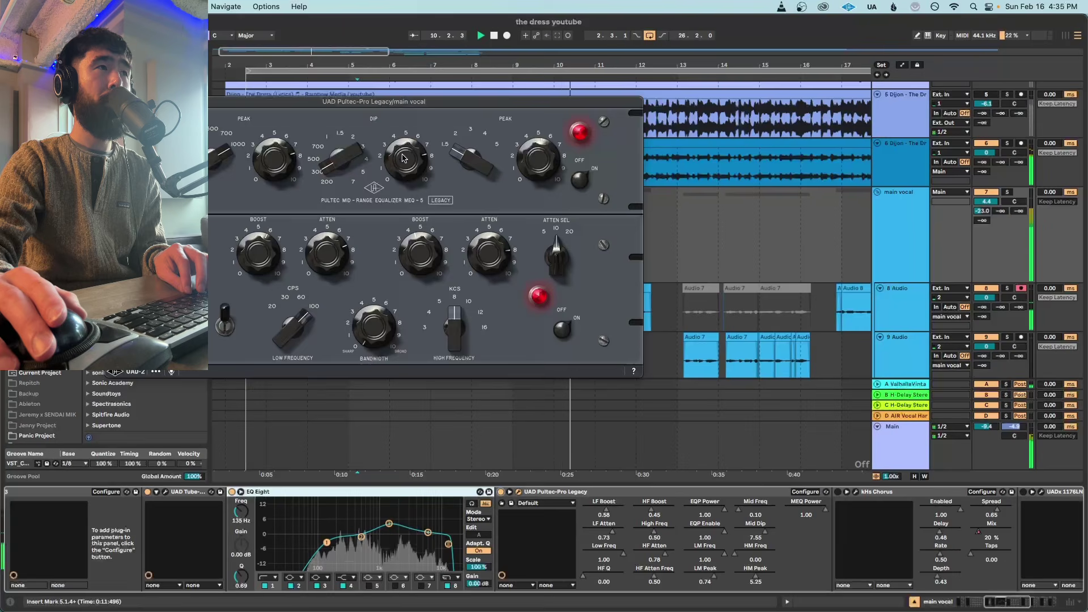
left_click_drag(396, 170, 409, 165)
key("space")
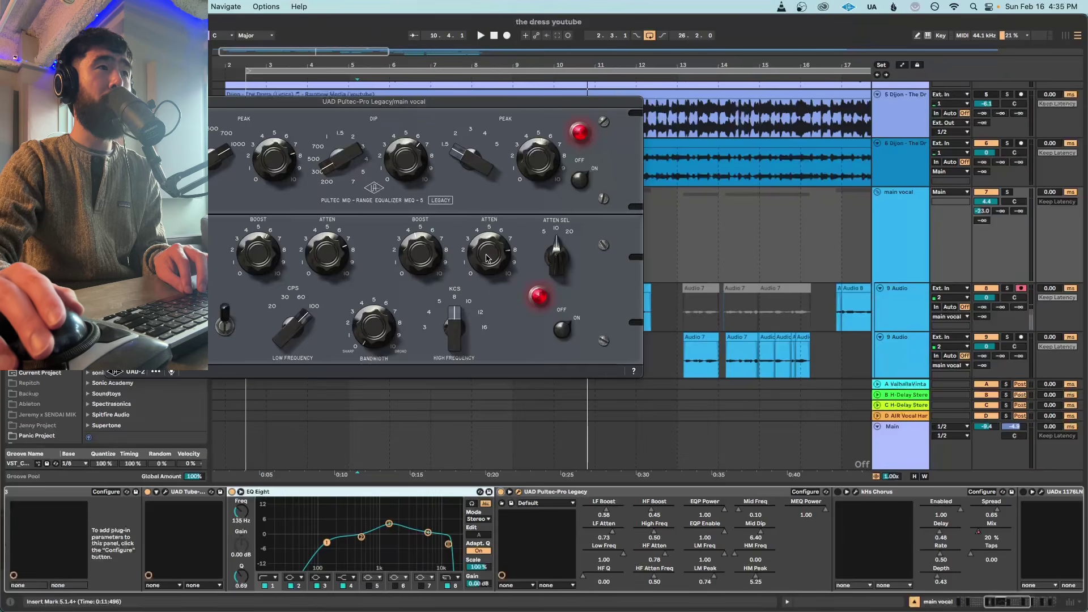
key("space")
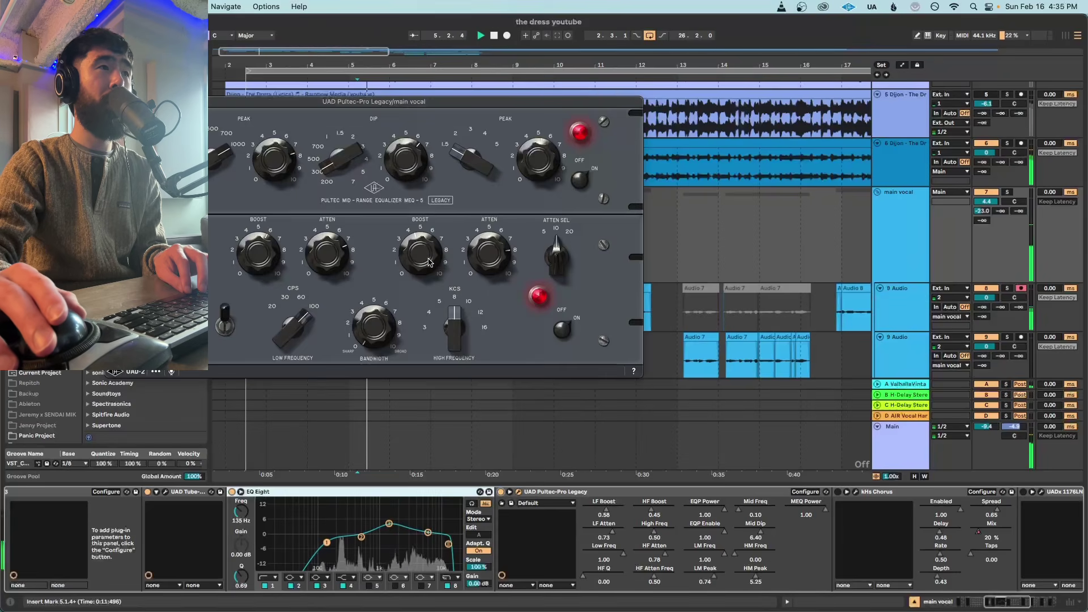
- Set the Pultec's high-frequency boost to 7.70 and its high-frequency attenuation to 8.55 while auditioning the vocal
left_click_drag(431, 166, 409, 209)
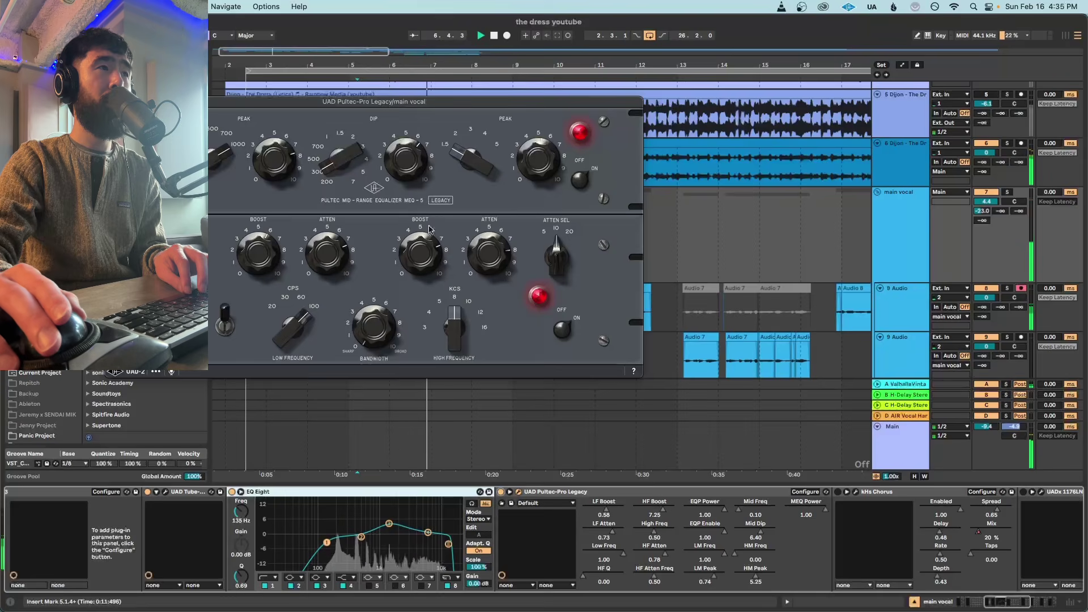
left_click_drag(489, 253, 488, 205)
left_click_drag(435, 239, 482, 264)
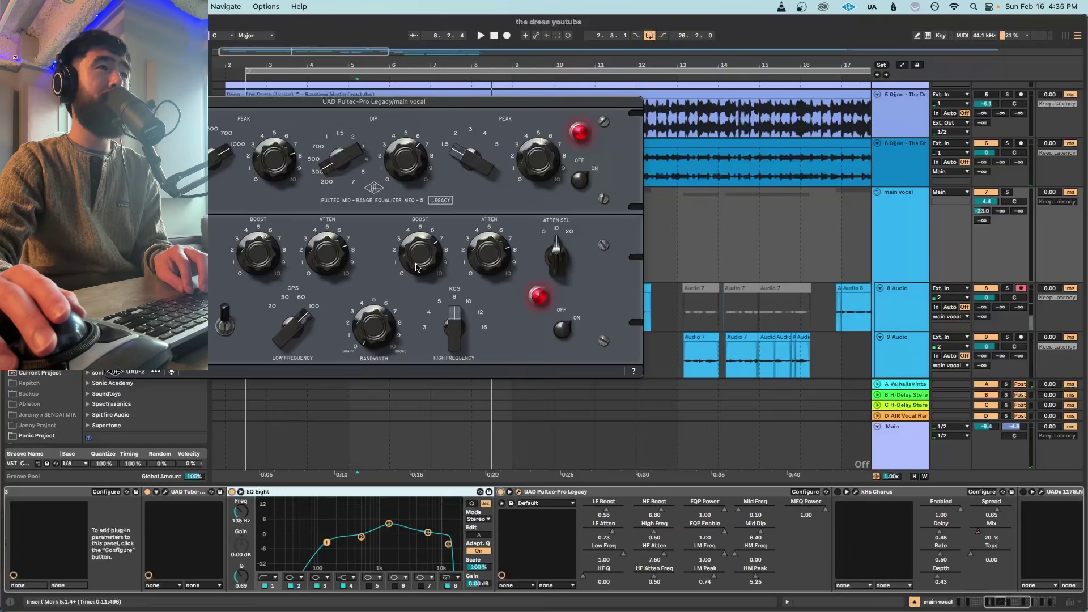
left_click_drag(413, 275, 417, 262)
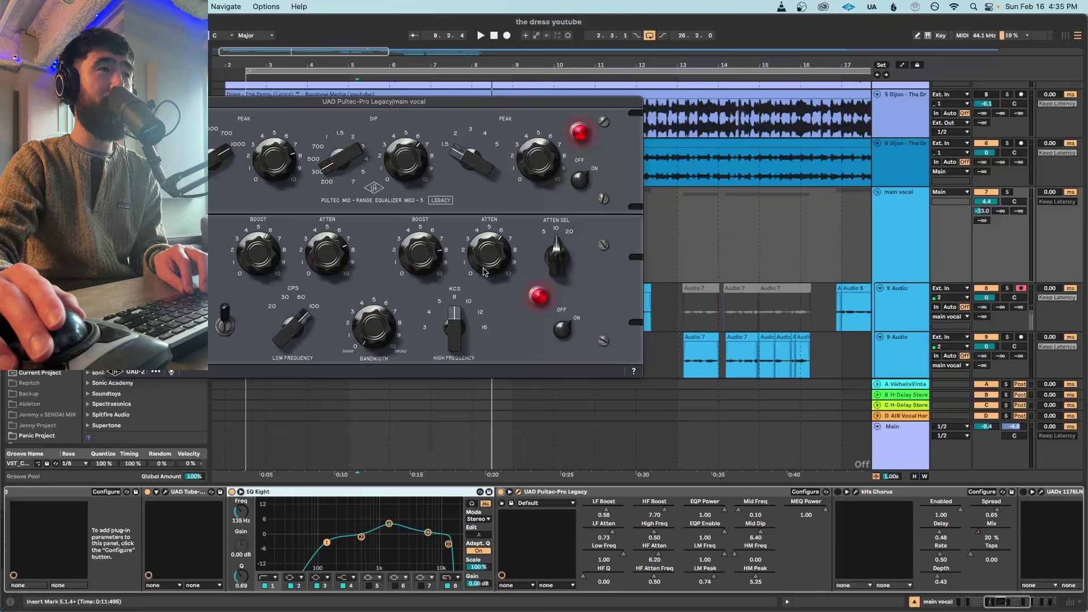
key("space")
left_click_drag(483, 271, 484, 247)
key("space")
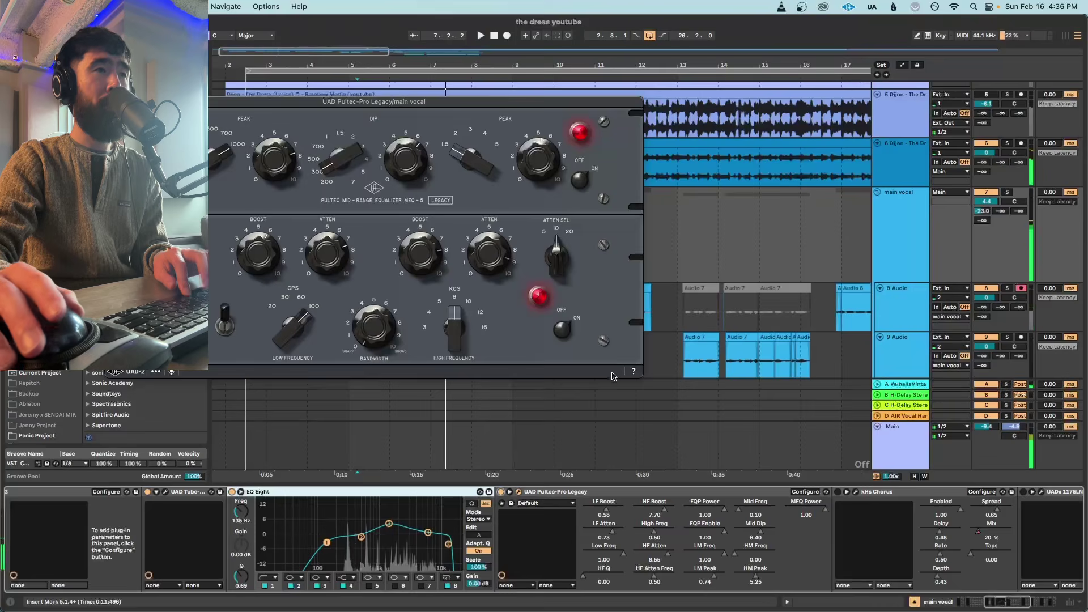
- Switch on the kHs Chorus, close the Pultec window, and audition the chorus on the vocal up to the phrase around bar 10
left_click(837, 492)
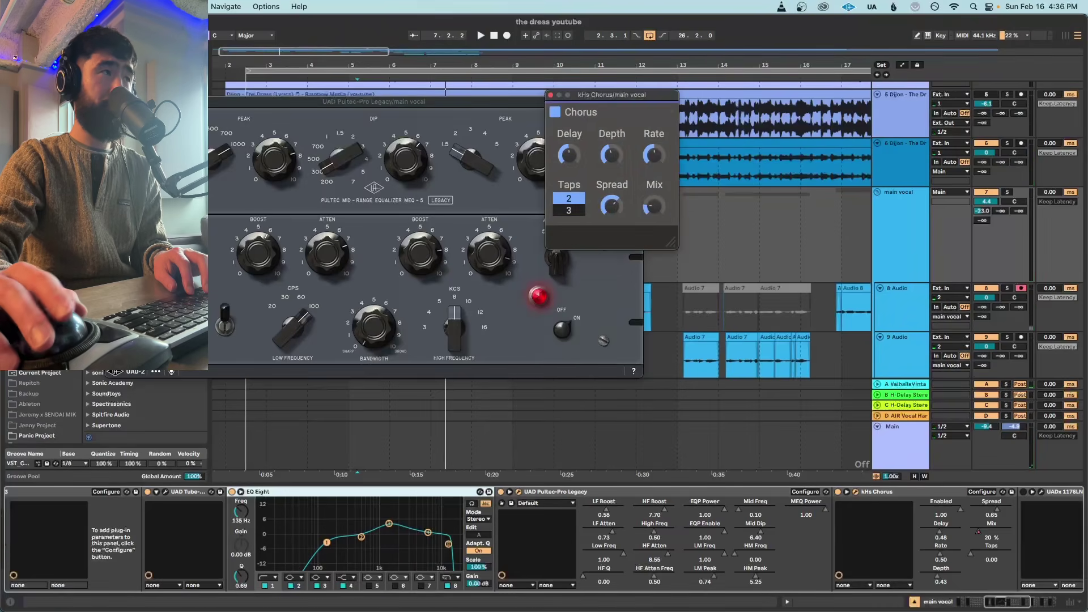
left_click(113, 102)
left_click(110, 102)
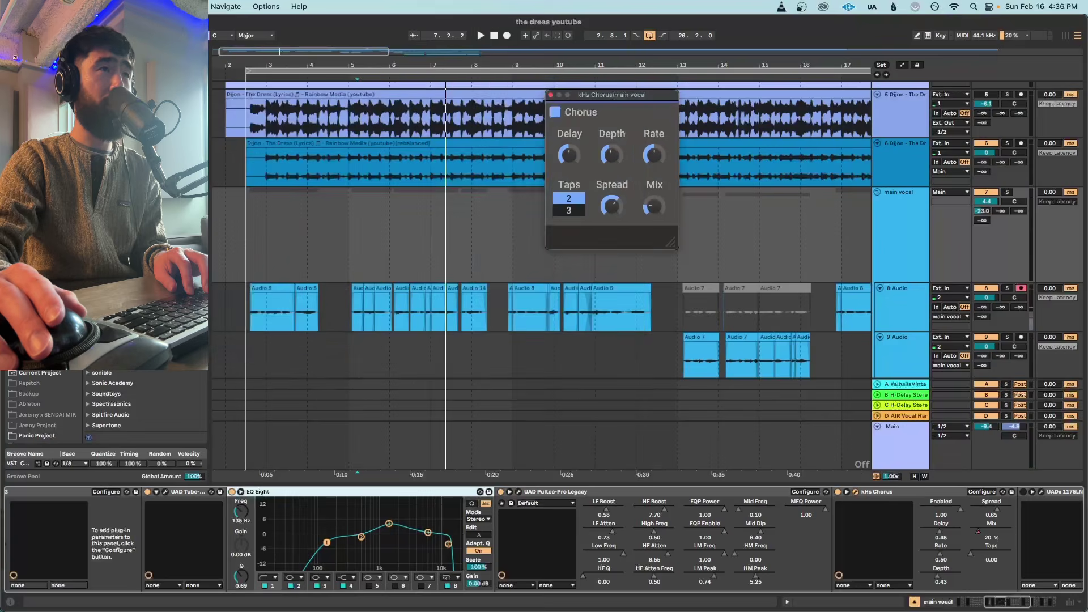
key("space")
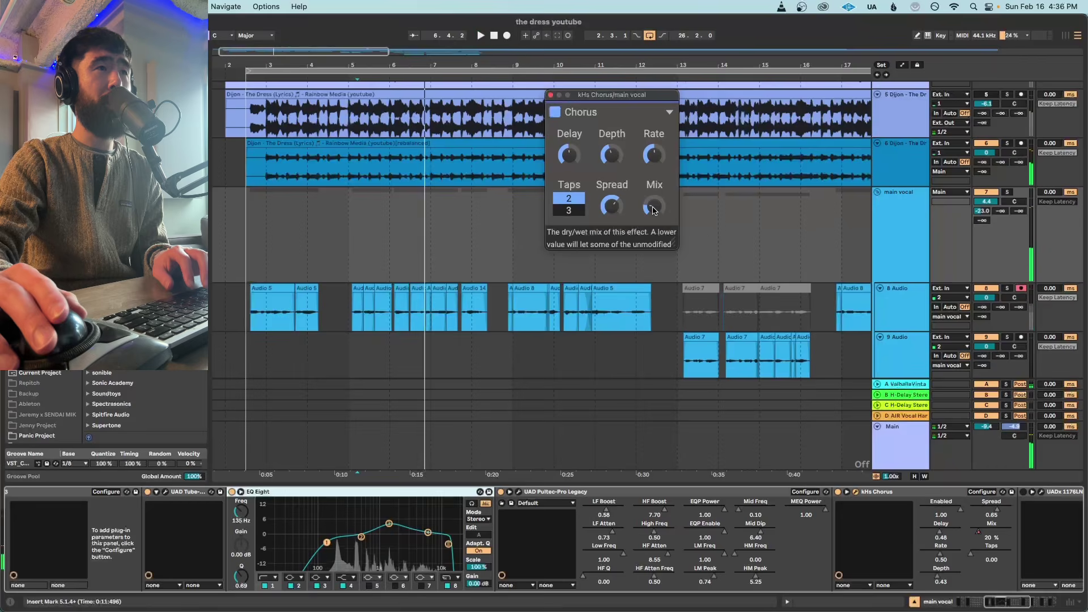
left_click_drag(361, 56, 426, 229)
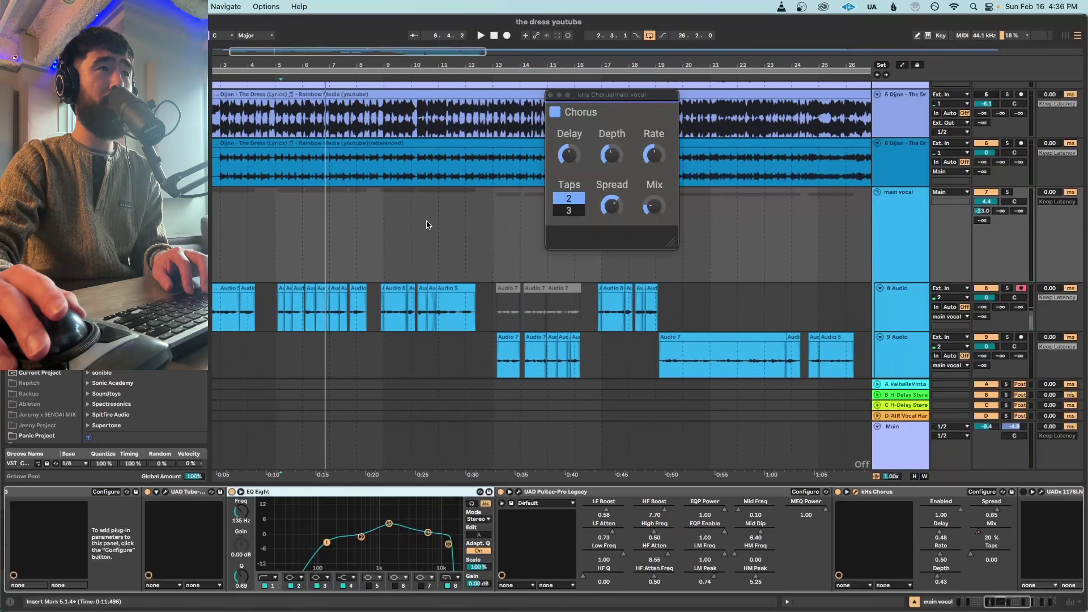
left_click(428, 225)
key("space")
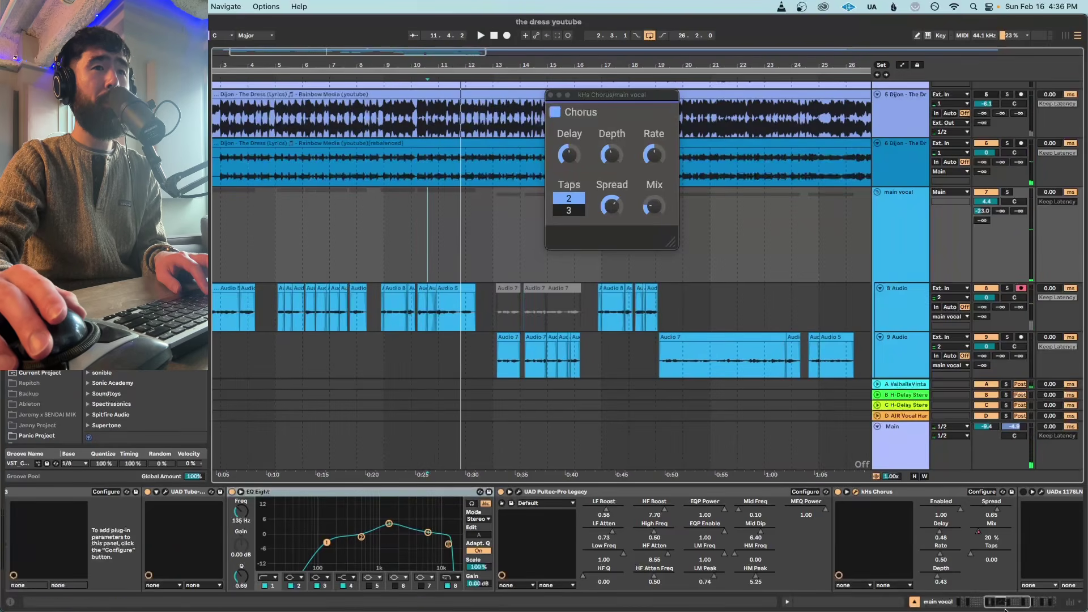
- Look through the main vocal's device chain and enable Bass Mono in the Utility at its end
left_click_drag(1011, 601, 967, 606)
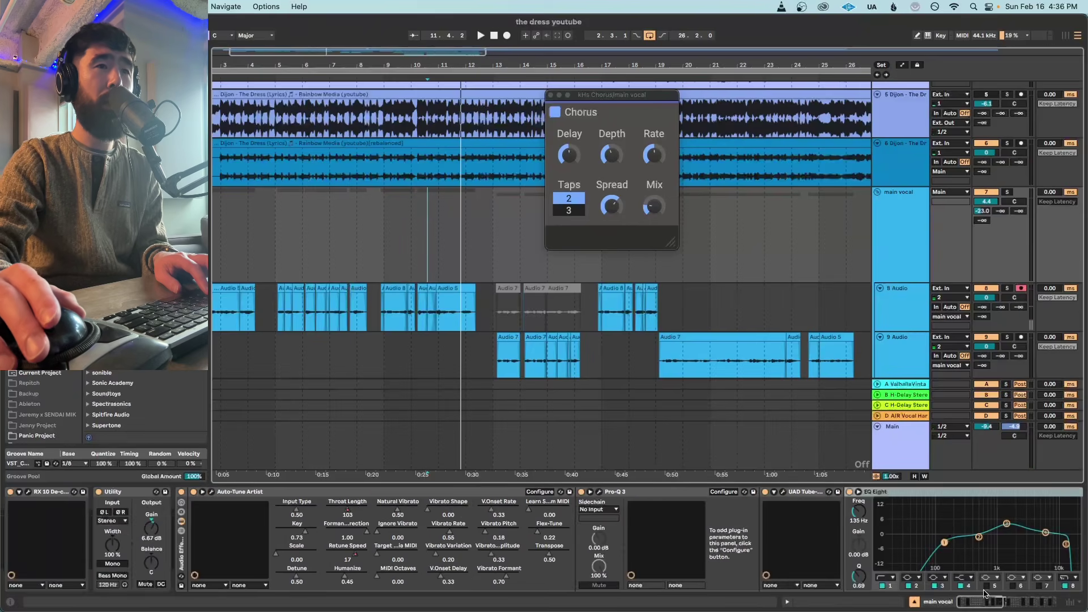
left_click_drag(981, 601, 1030, 576)
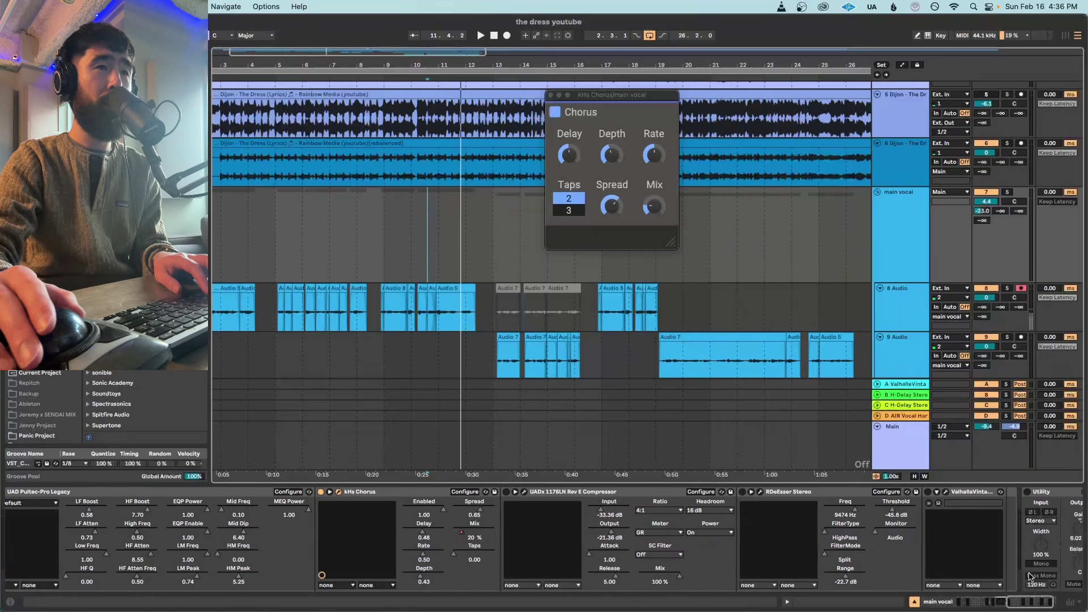
left_click(1038, 576)
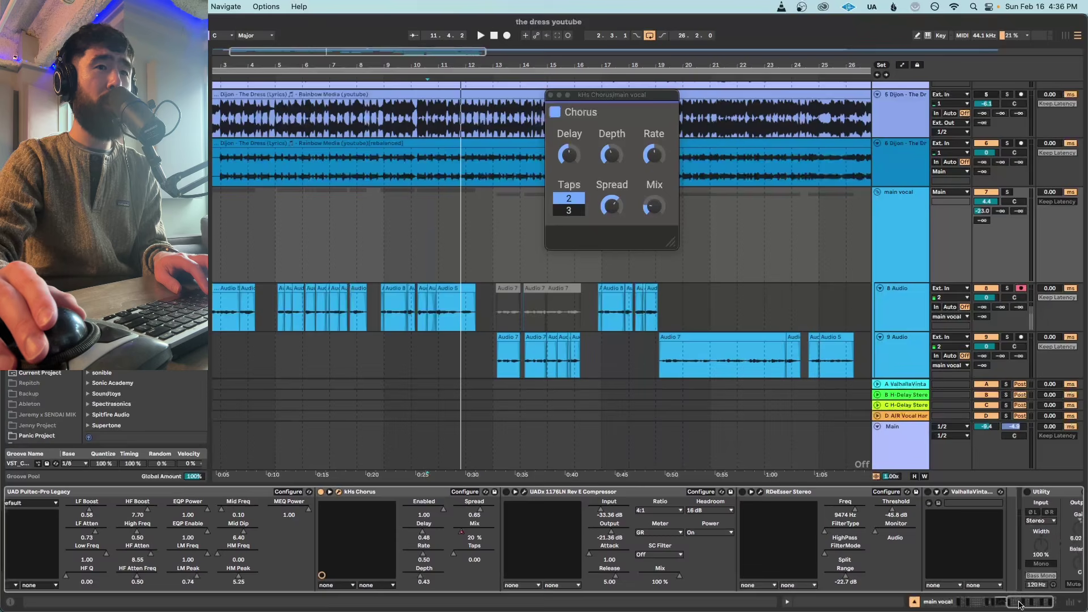
left_click_drag(1021, 605, 1035, 596)
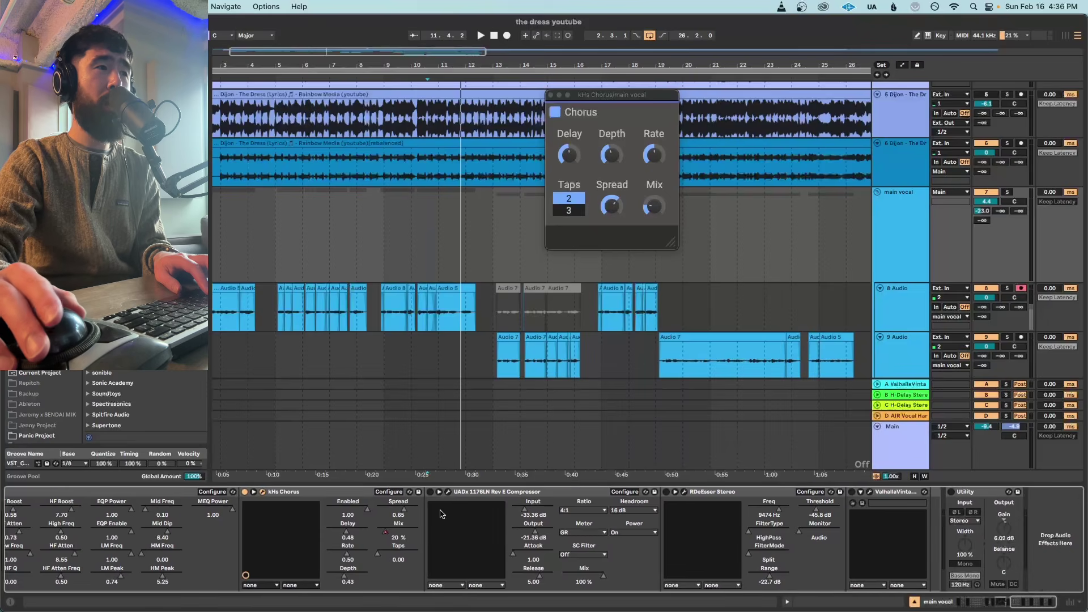
- Switch on and open the UADx 1176LN Rev E Compressor, compare the vocal with and without it, and close the chorus window
left_click(431, 493)
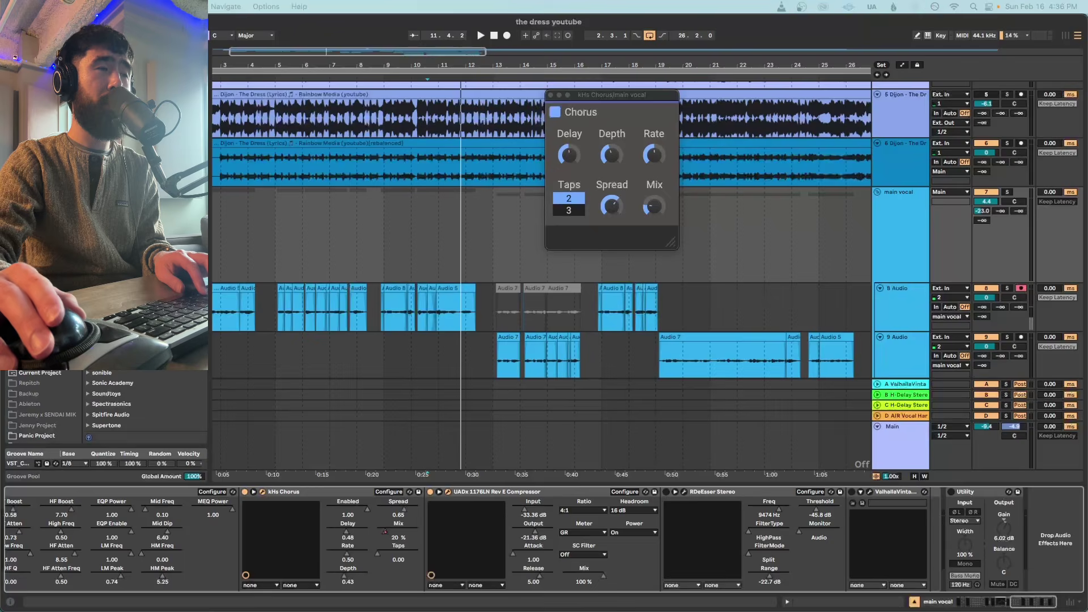
left_click(449, 492)
key("space")
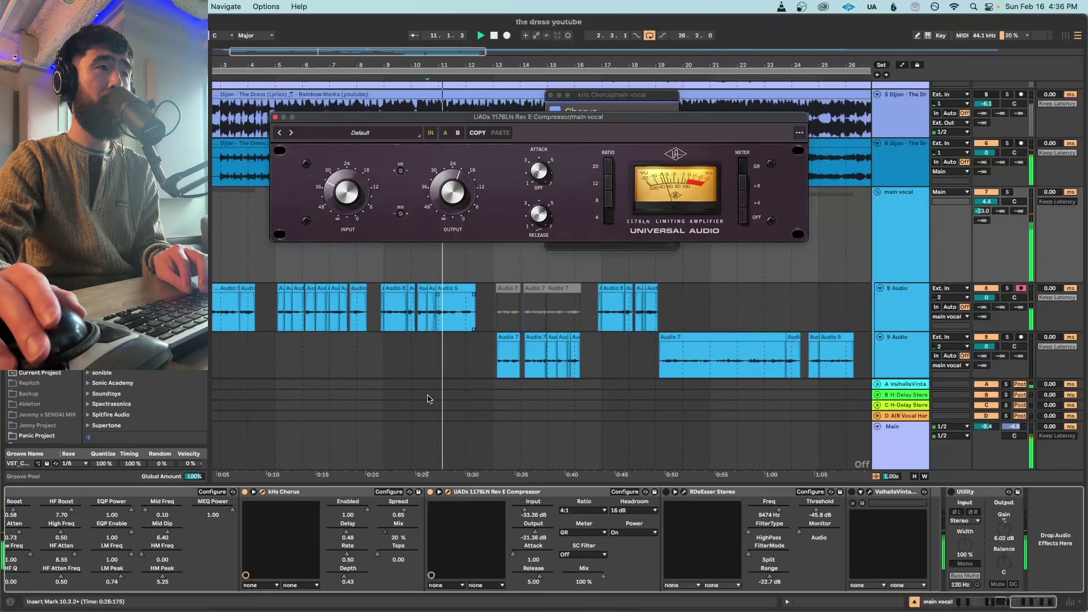
left_click(430, 493)
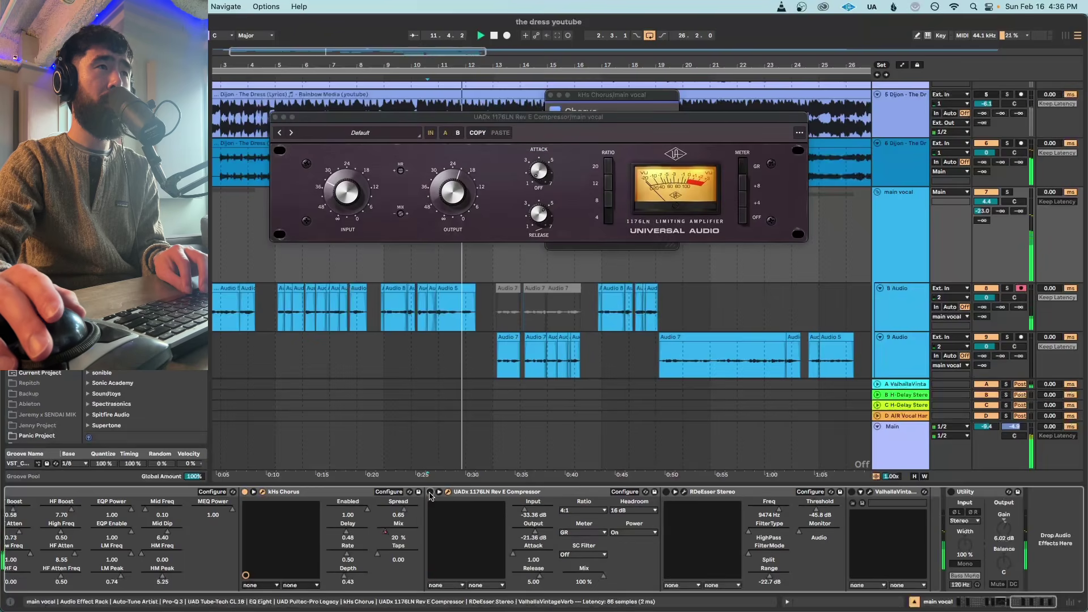
left_click(429, 493)
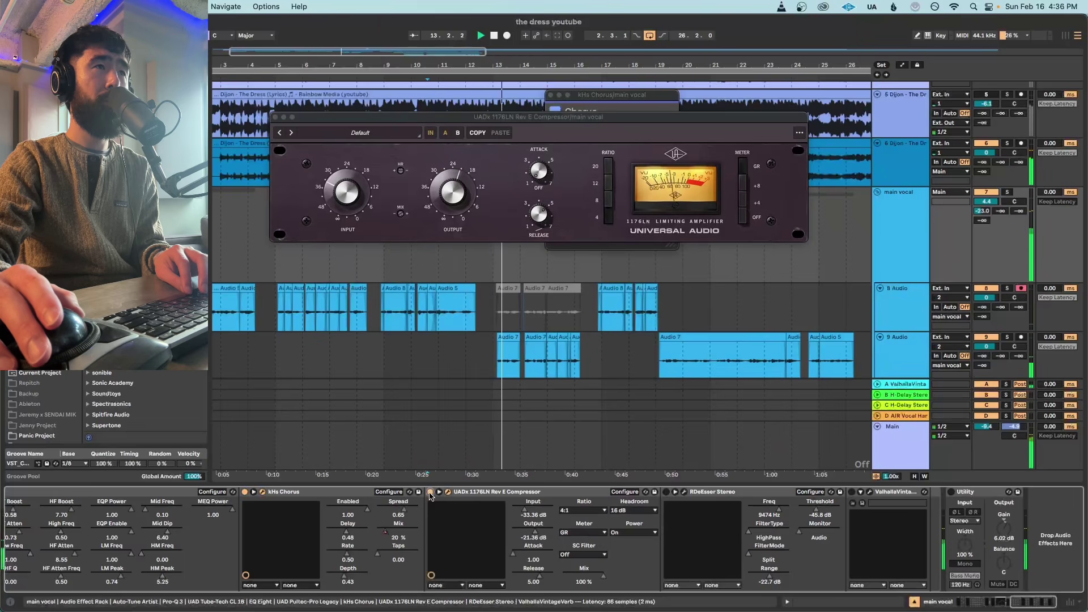
scroll(576, 357, "down", 3)
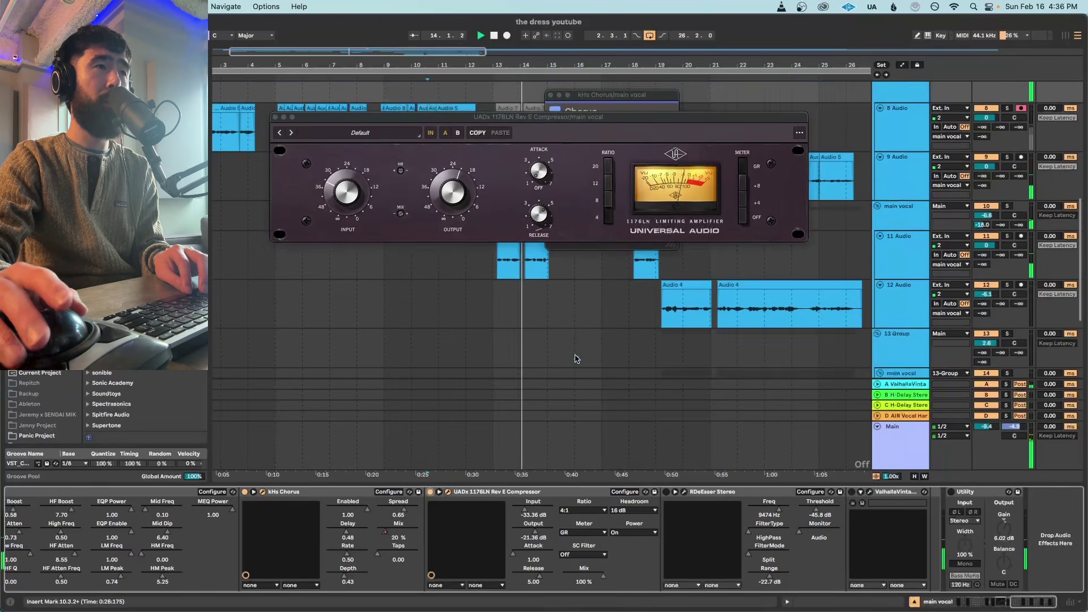
scroll(560, 323, "up", 1)
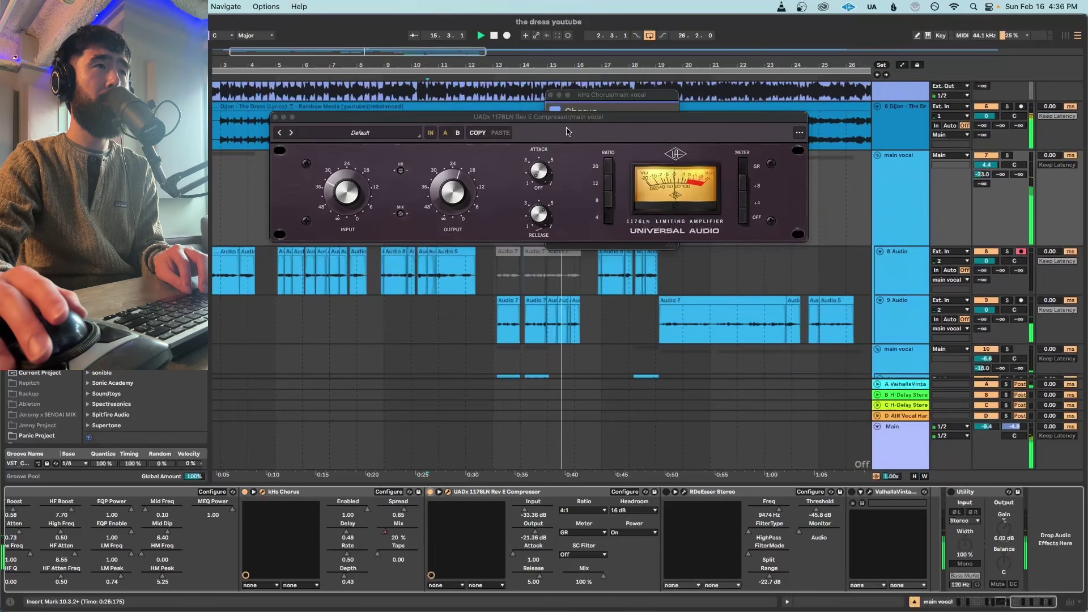
left_click(551, 97)
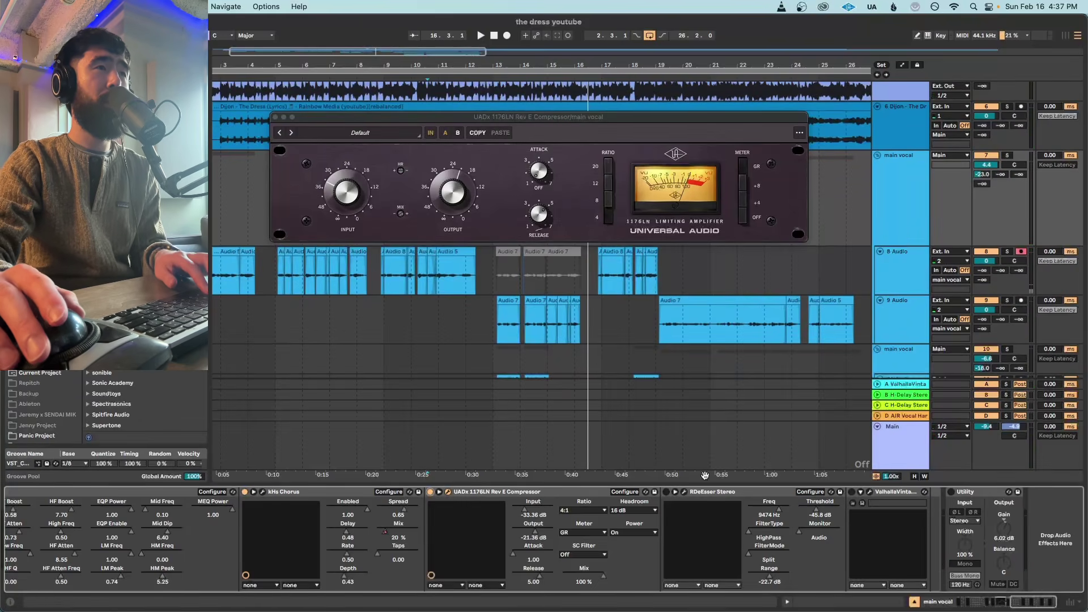
- Play the main vocal from bar 17 through the 1176LN and close the compressor window
left_click(603, 334)
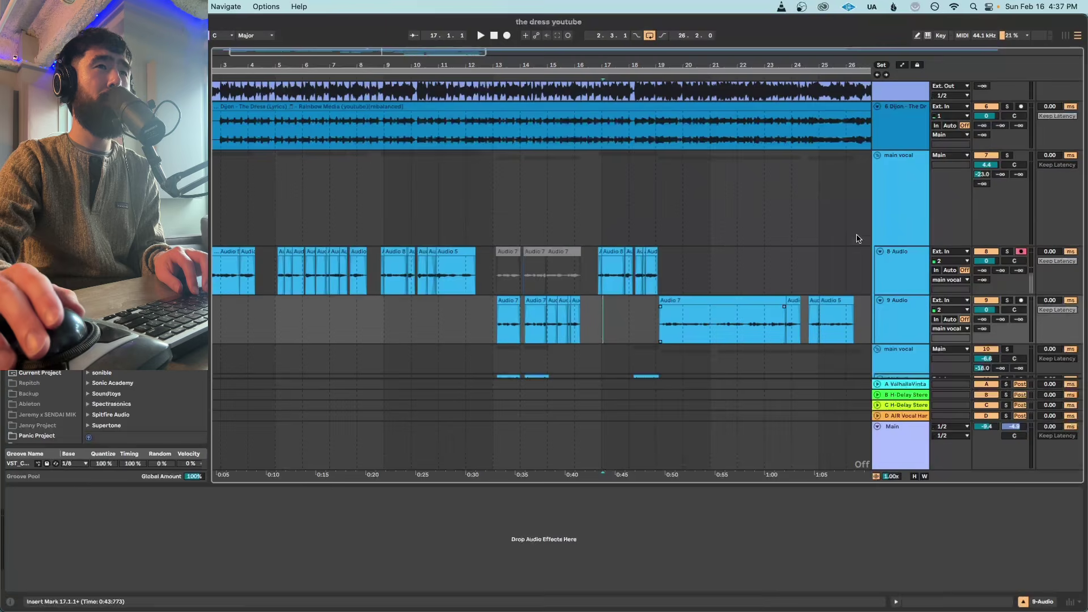
left_click(918, 199)
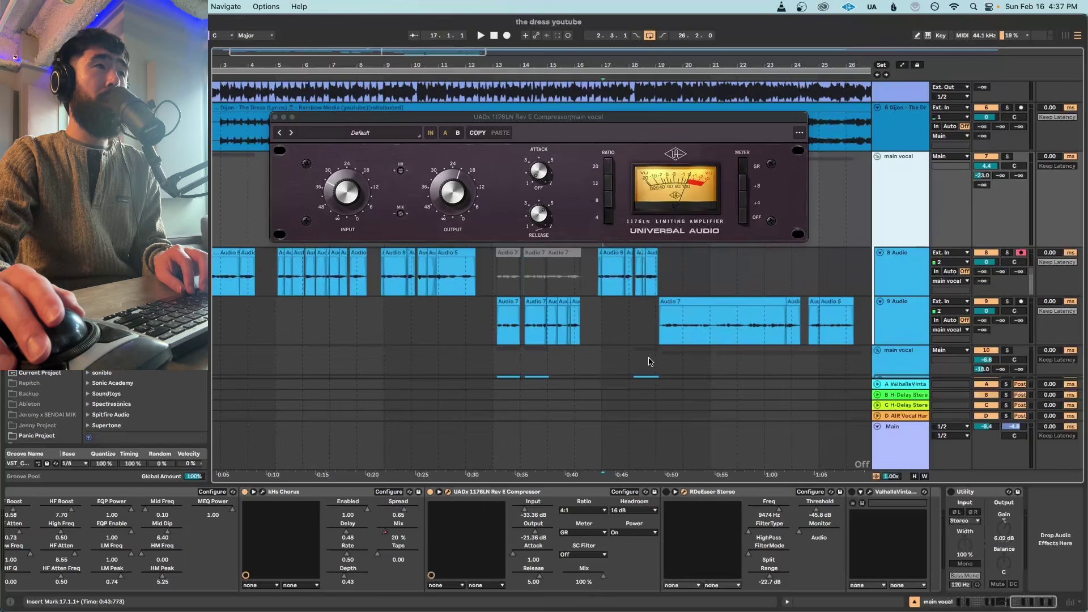
key("space")
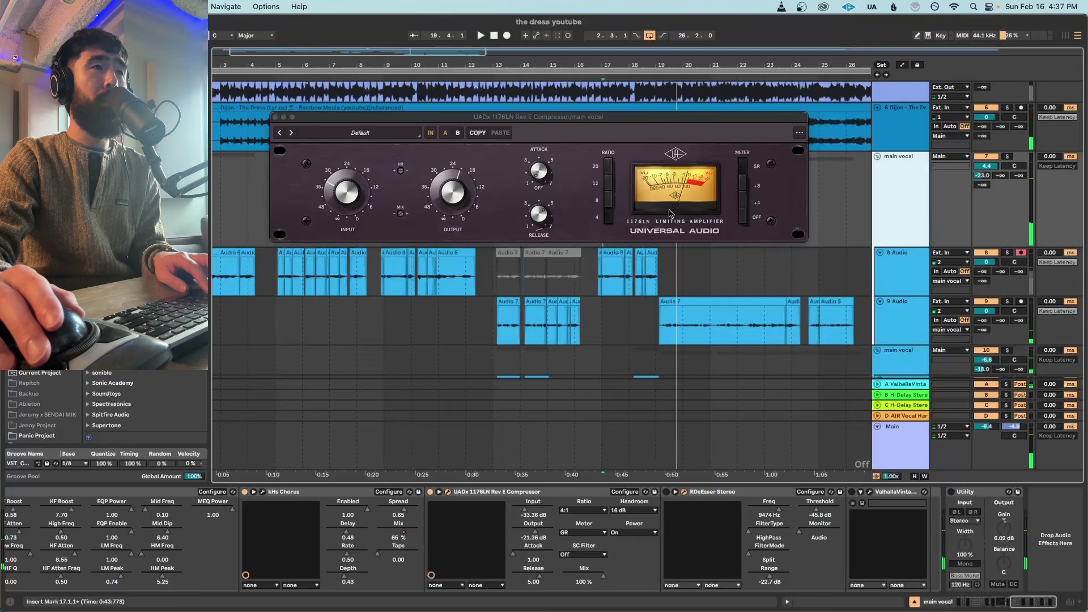
left_click(275, 118)
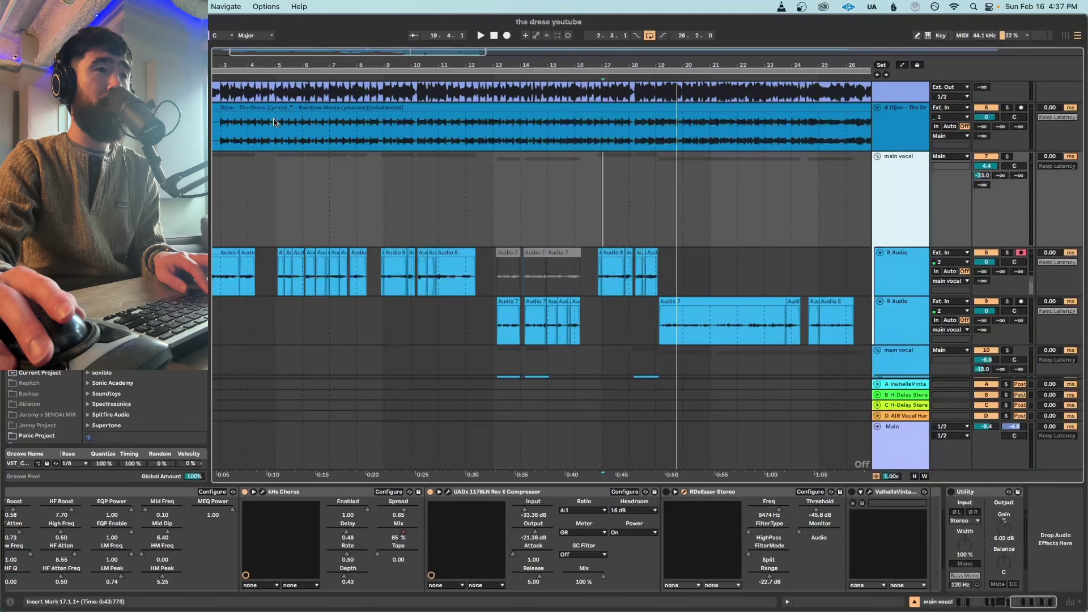
- Open the RDeEsser Stereo, play the vocal from bar 17, and switch the de-esser on during playback
left_click(687, 493)
left_click(685, 493)
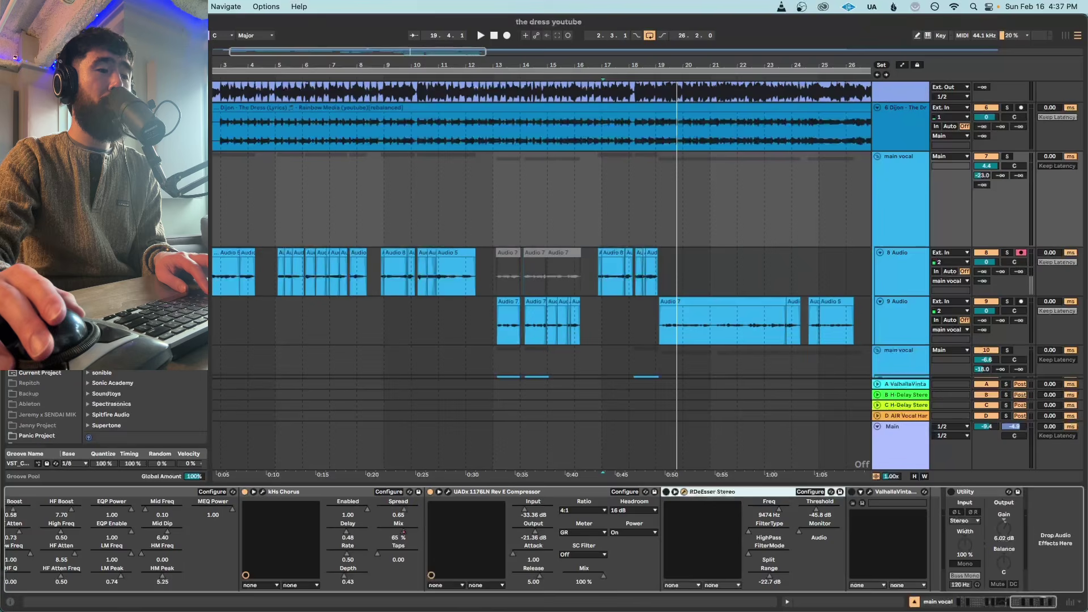
left_click_drag(626, 337, 499, 75)
key("space")
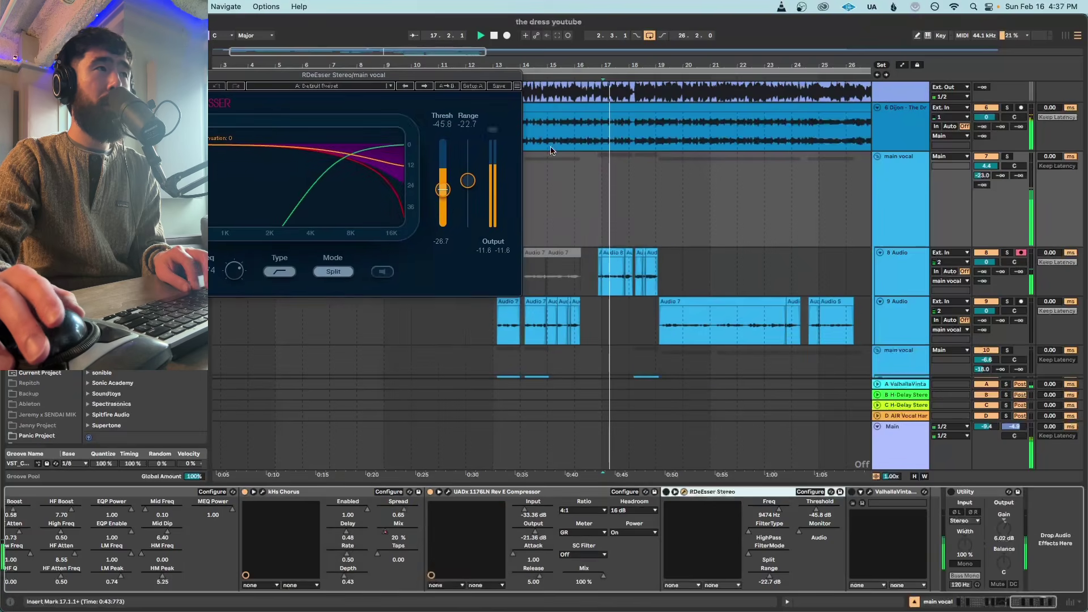
left_click(666, 493)
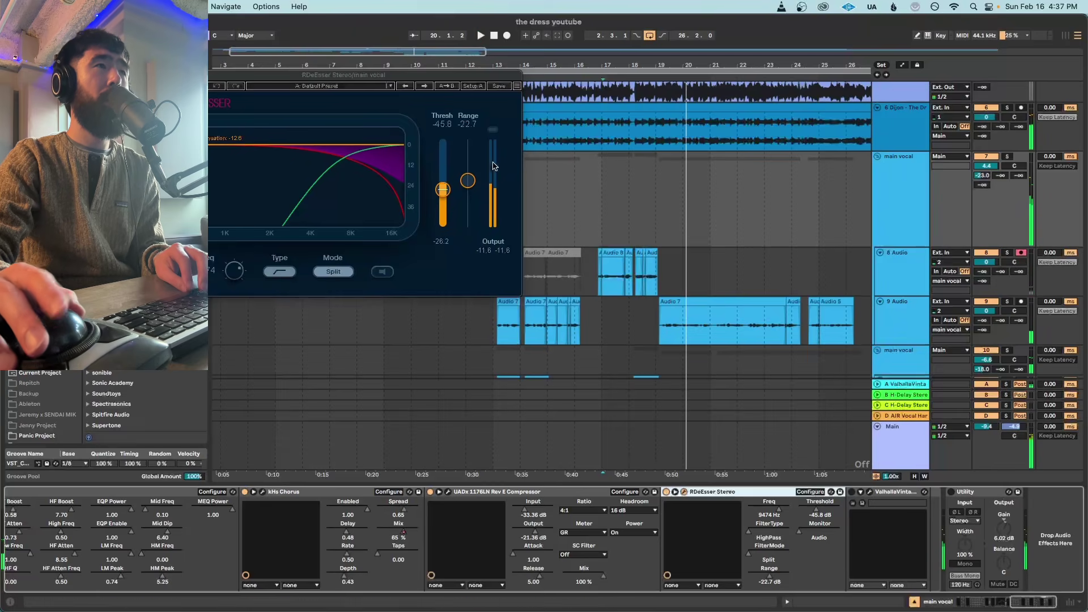
left_click_drag(465, 85, 498, 330)
- Place the insert mark at 6.4.2, and switch on and open the ValhallaVintageVerb on the main vocal
left_click(328, 204)
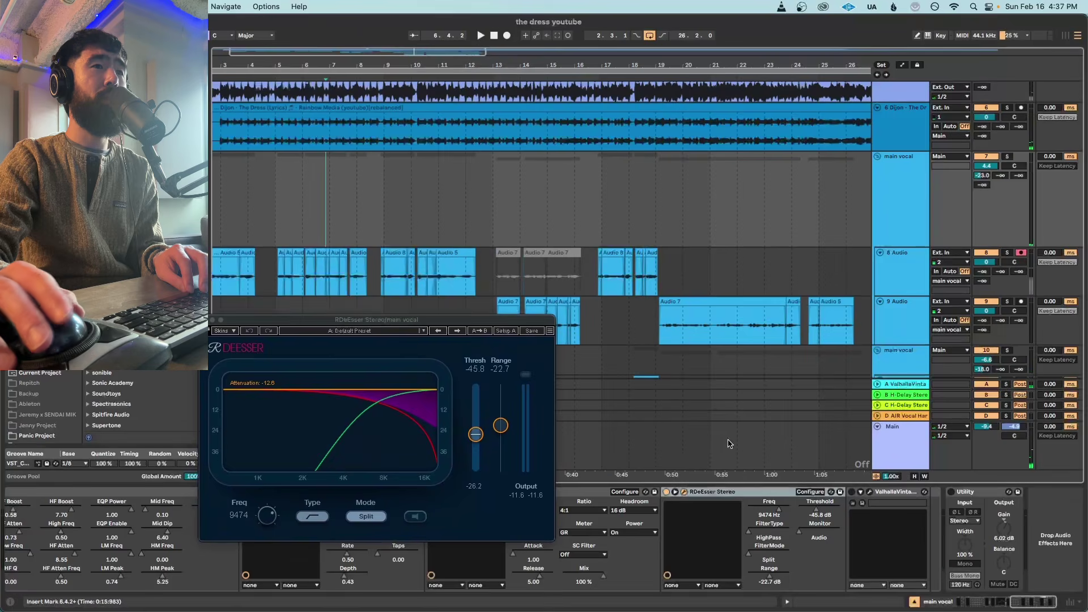
left_click(870, 492)
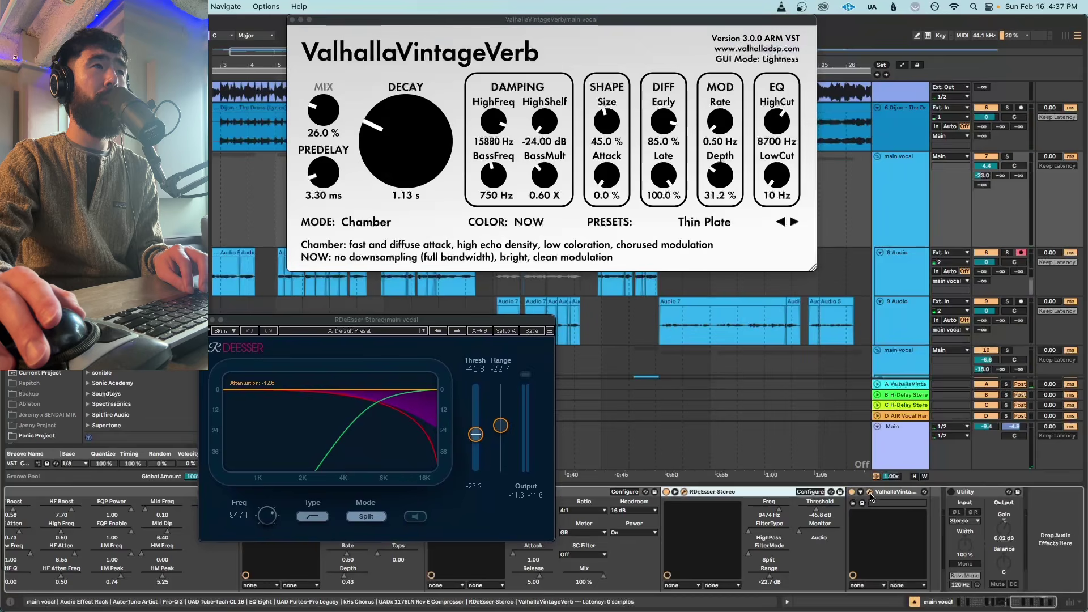
left_click_drag(432, 21, 454, 109)
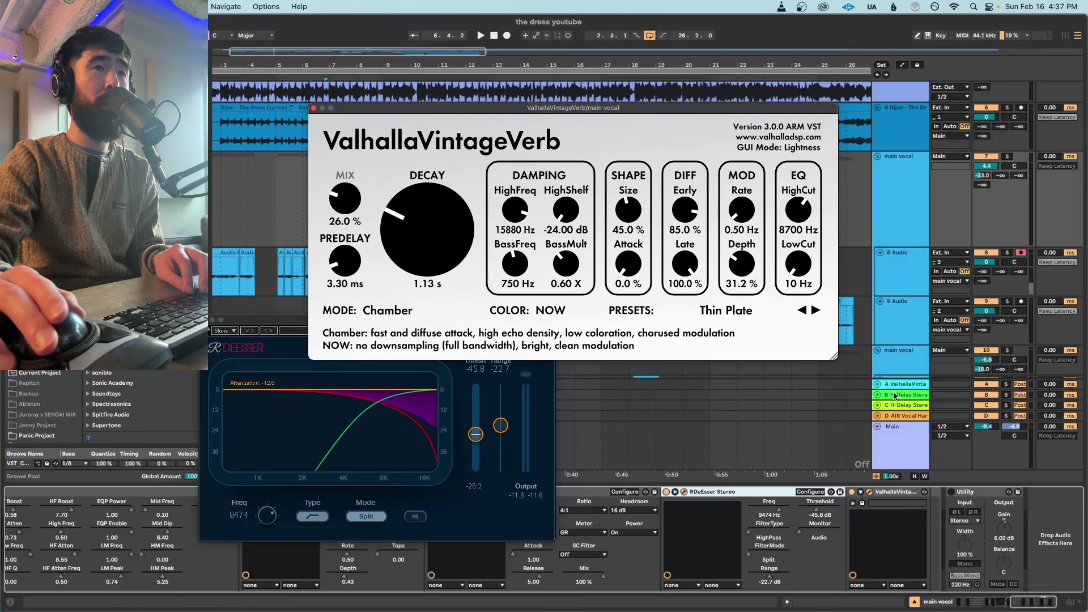
- Unfold return track A and inspect the settings of its ValhallaVintageVerb, closing the plug-in window when finished
left_click(878, 385)
left_click(883, 370)
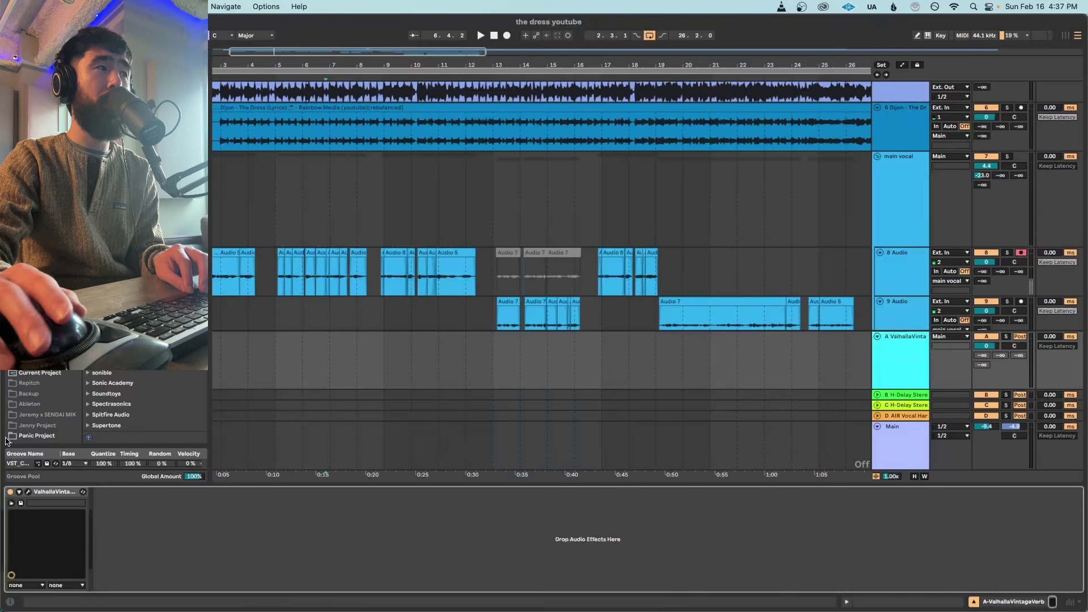
left_click(28, 492)
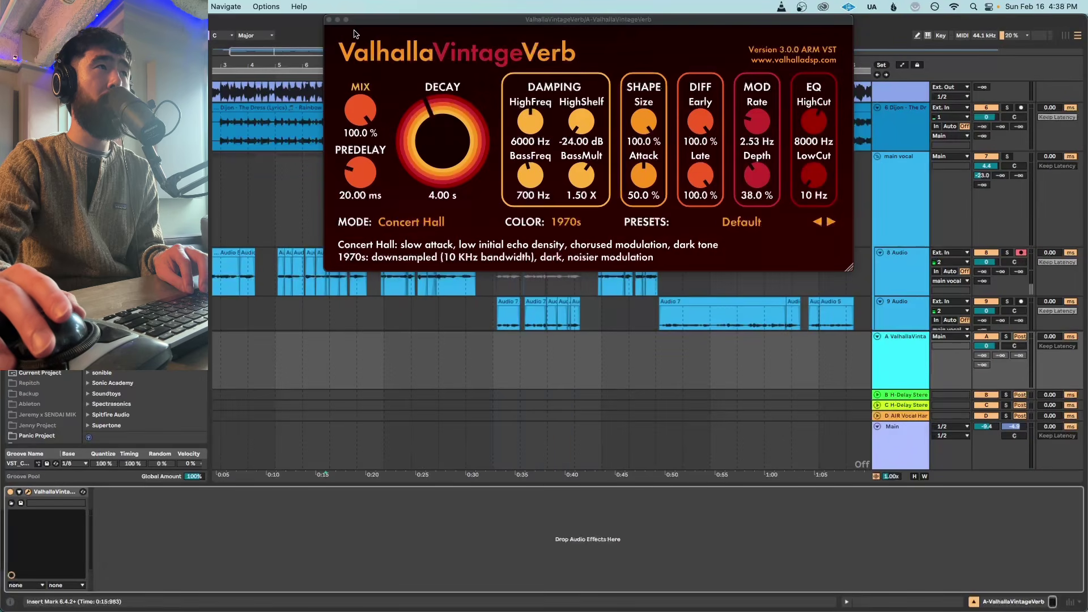
left_click(329, 20)
- Play from 6.4.2 and briefly solo return track A to hear its reverb on the vocal
key("space")
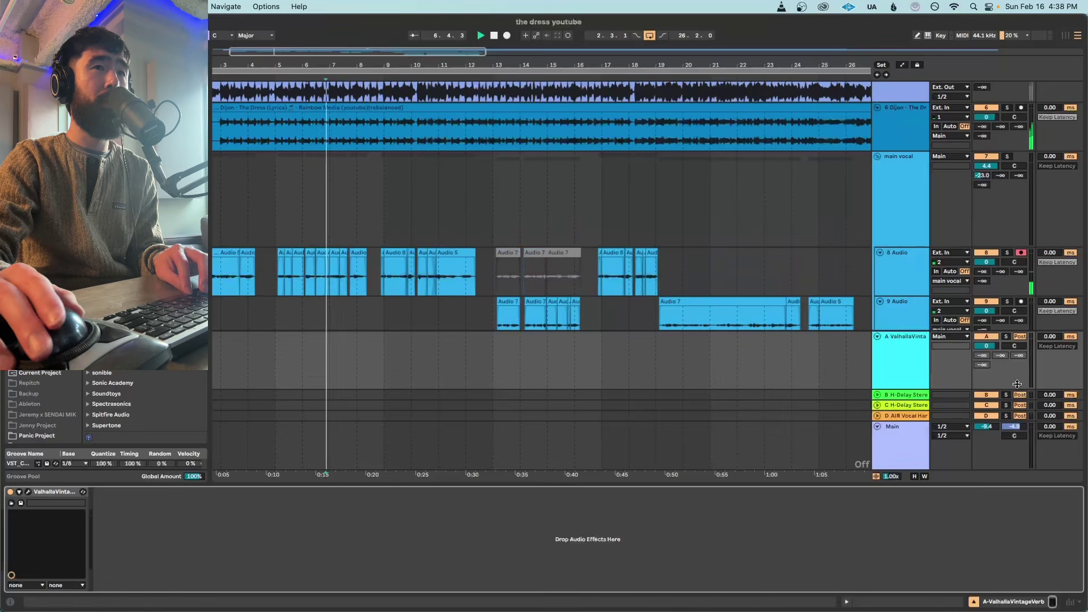
left_click(1007, 338)
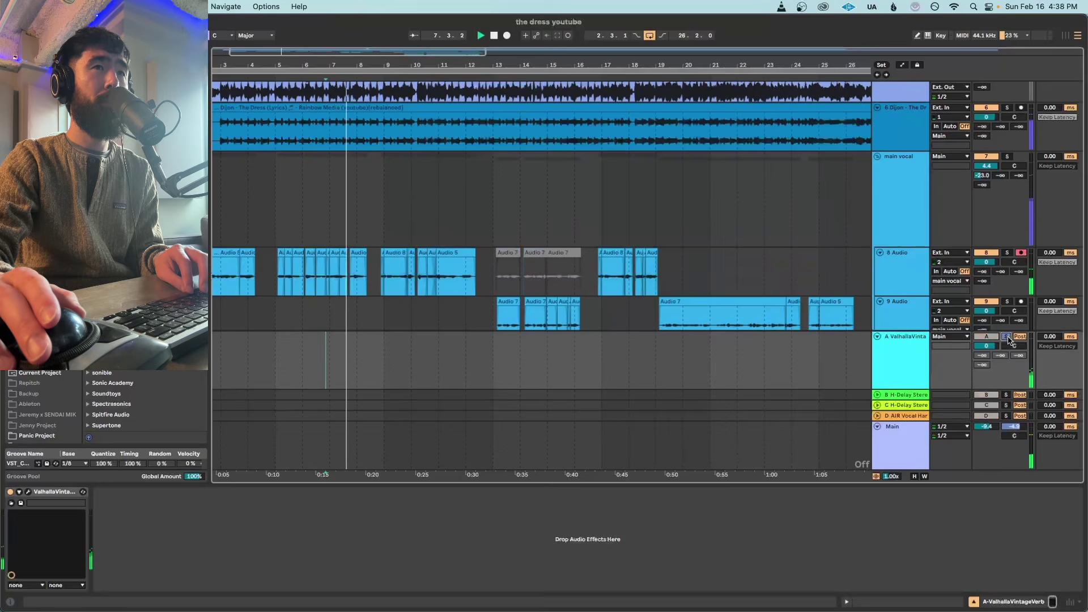
left_click(1007, 337)
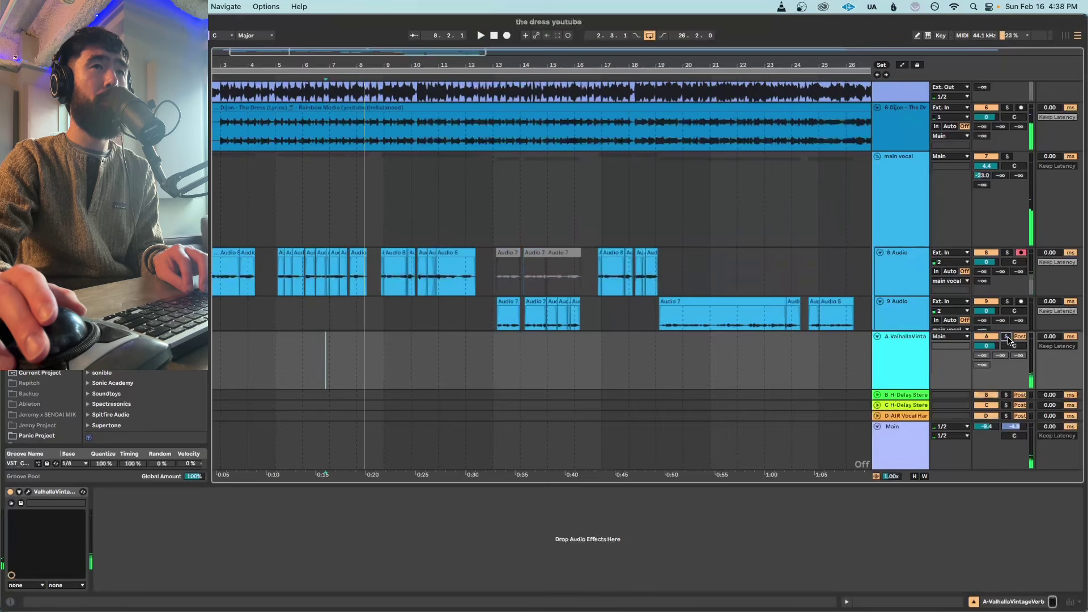
- Select the main vocal track to view its ValhallaVintageVerb and close the RDeEsser Stereo window
left_click(866, 216)
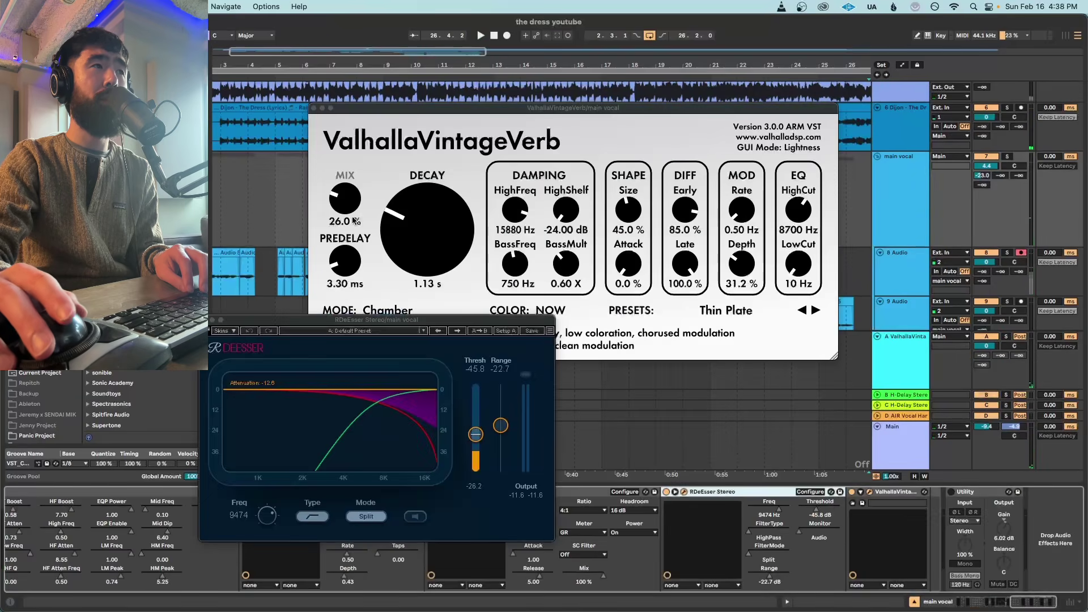
left_click_drag(351, 327, 350, 397)
left_click(203, 391)
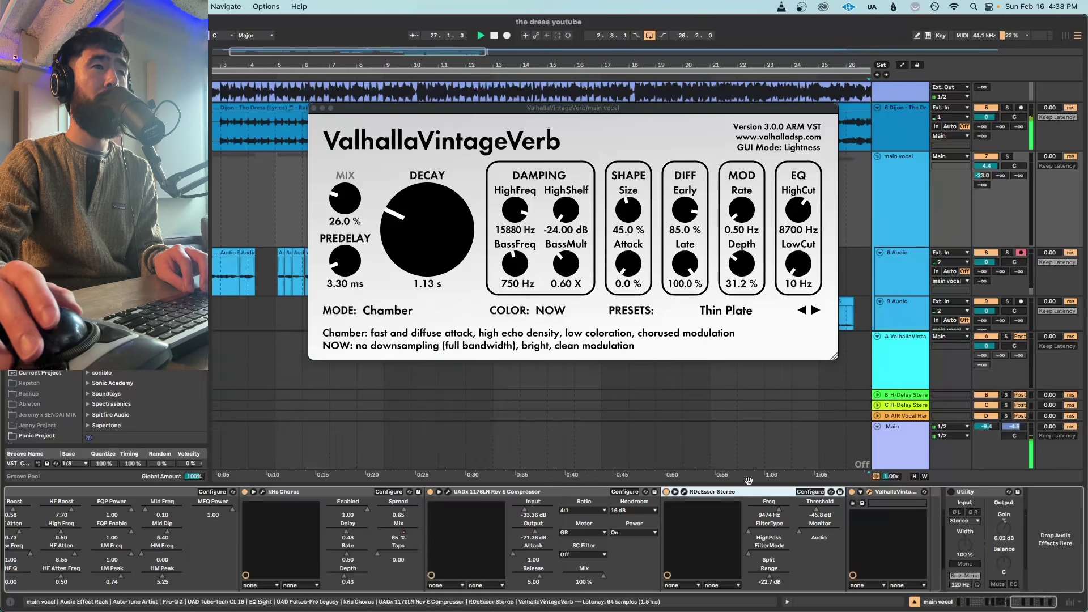
- Play the vocal from bar 5, switch the main vocal's Audio Effect Rack on during playback, and close the ValhallaVintageVerb window
left_click_drag(294, 315, 282, 220)
key("space")
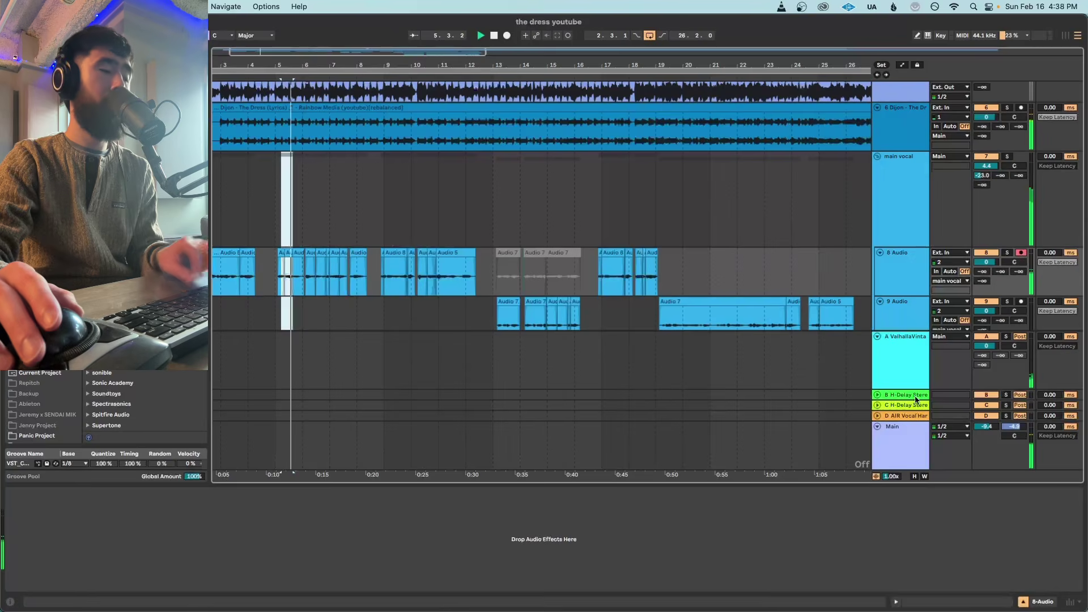
left_click(898, 210)
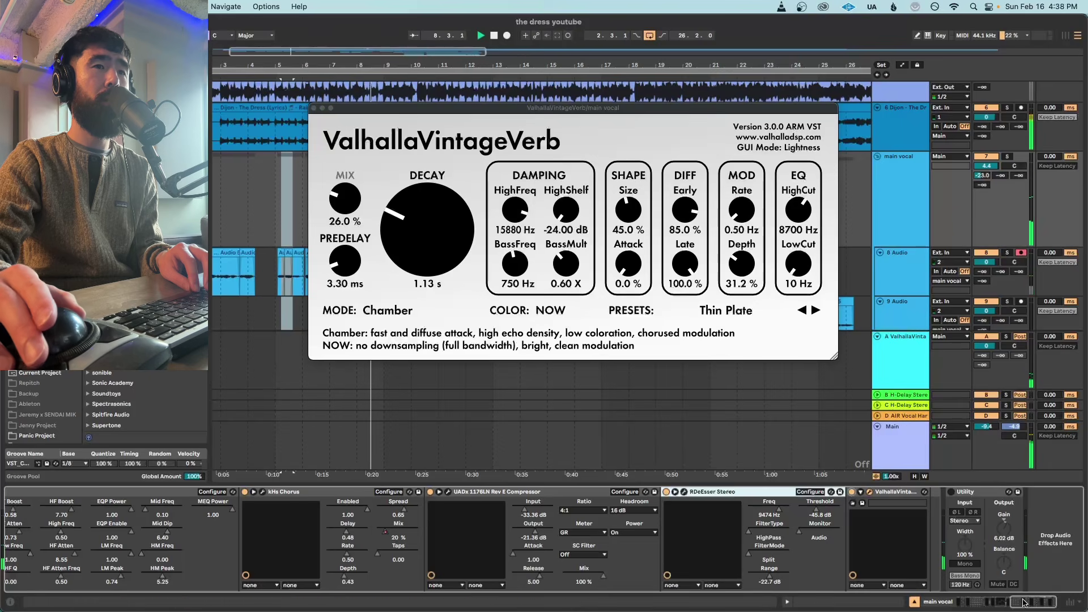
left_click_drag(1024, 603, 432, 574)
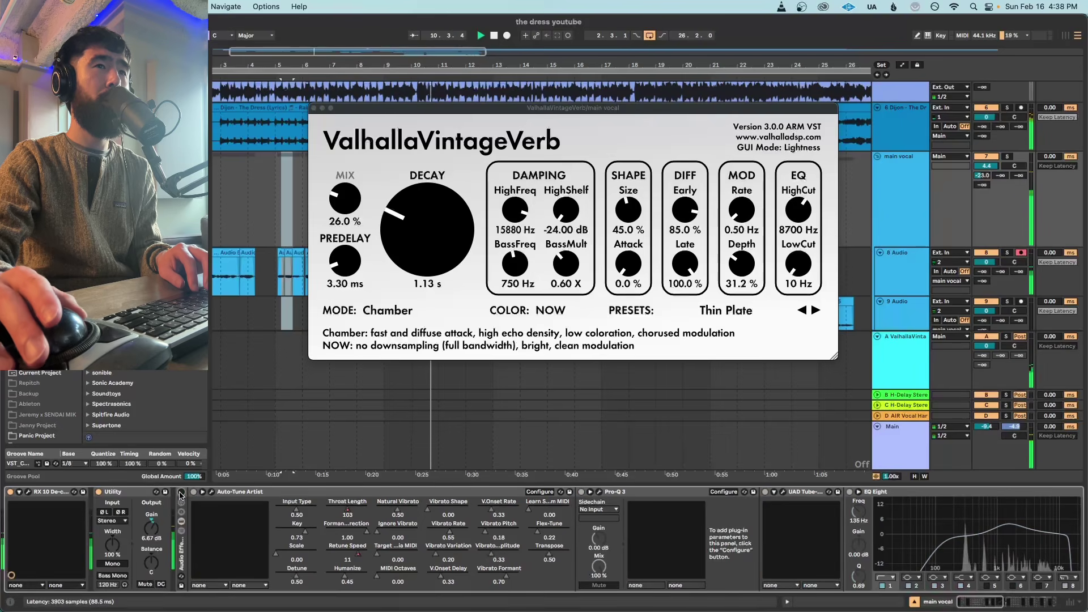
left_click(181, 493)
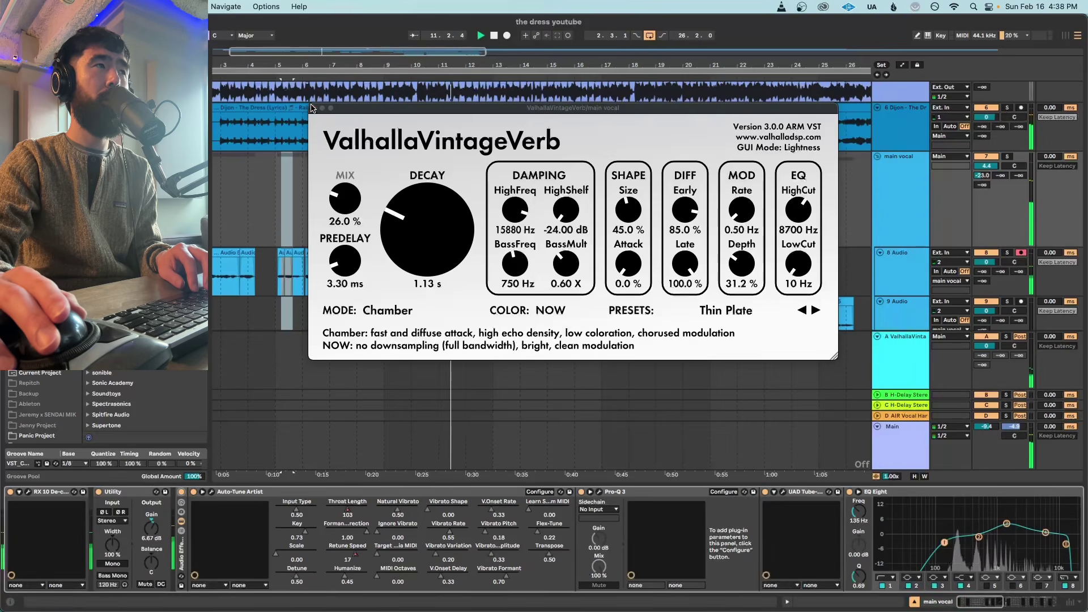
left_click(311, 107)
- Place the insert mark at 19.1.1 on track 9 Audio, just before the Audio 7 clip
key("minus")
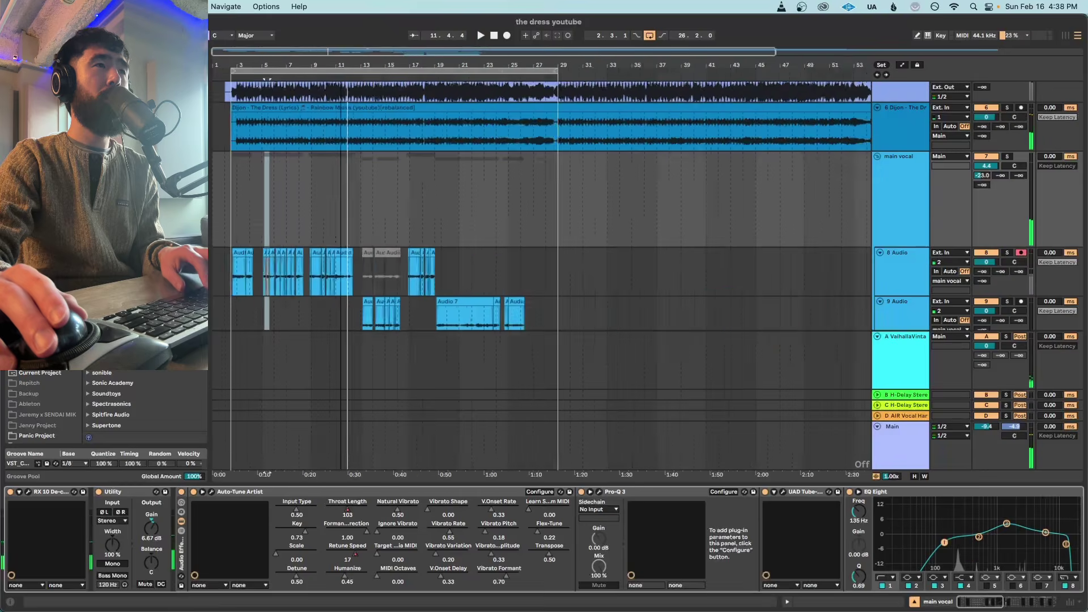
key("minus")
scroll(476, 262, "down", 8)
scroll(476, 261, "up", 3)
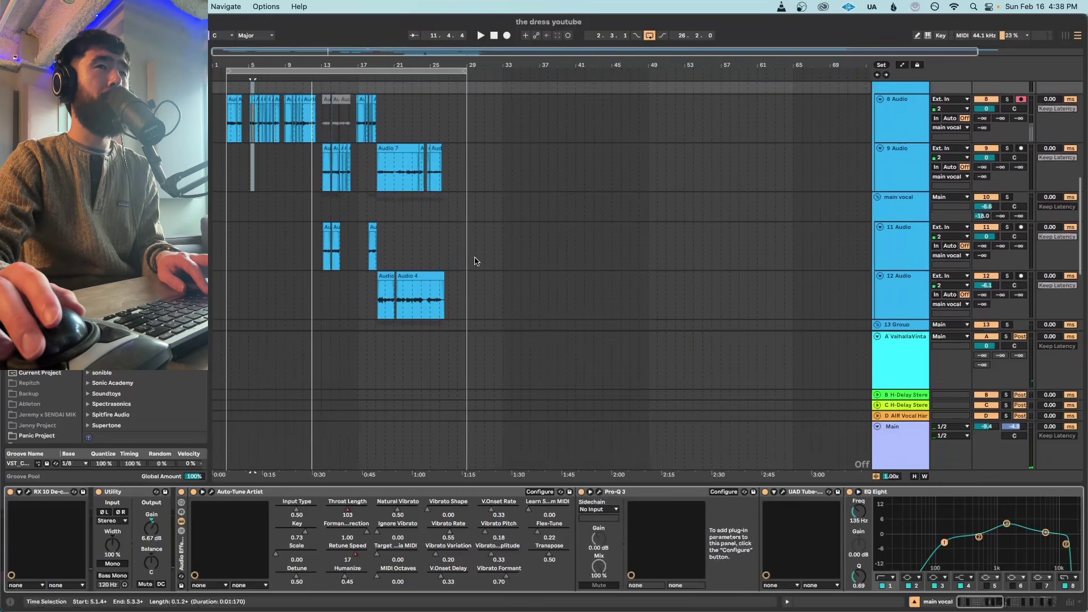
left_click_drag(335, 52, 419, 175)
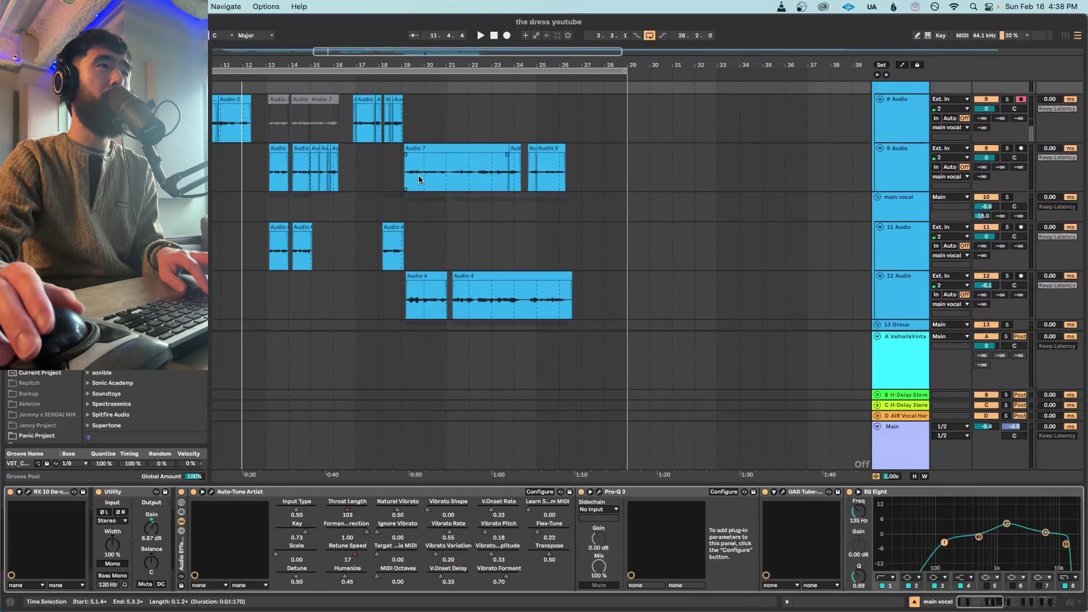
left_click(397, 177)
- Play the section from 19.1.1 and examine the layered vocal tracks from the main vocal through the 13 Group
scroll(397, 177, "up", 6)
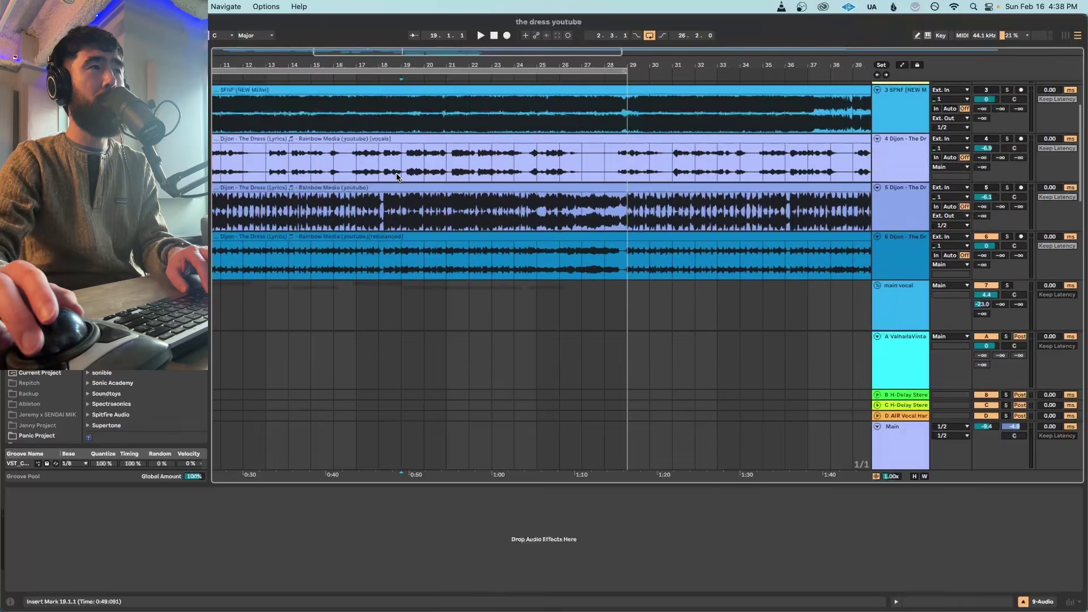
scroll(397, 175, "down", 3)
scroll(397, 174, "down", 3)
scroll(398, 175, "up", 6)
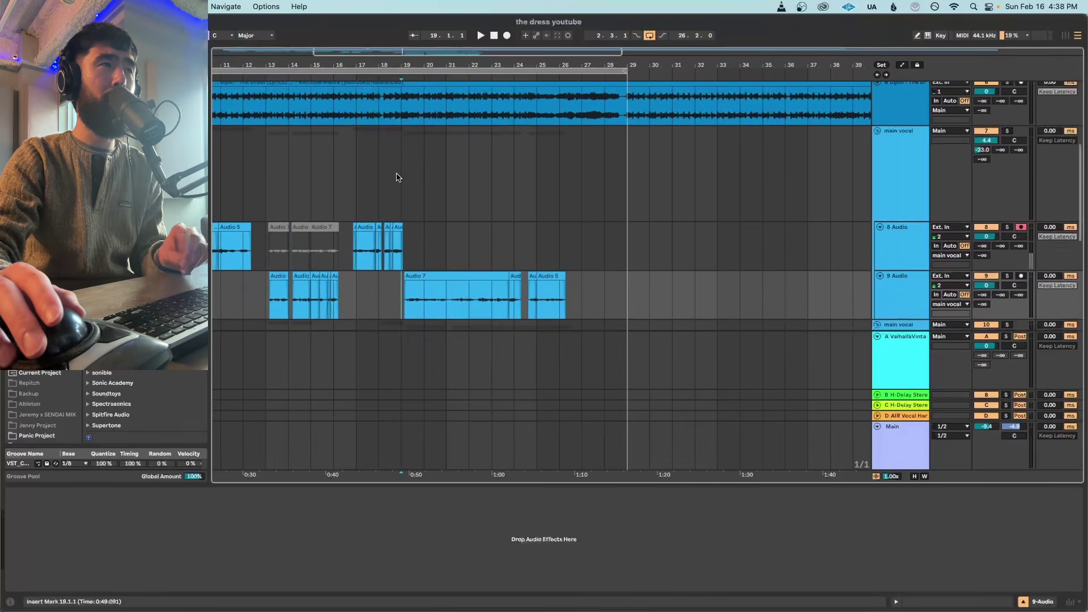
scroll(396, 177, "up", 3)
scroll(397, 177, "down", 5)
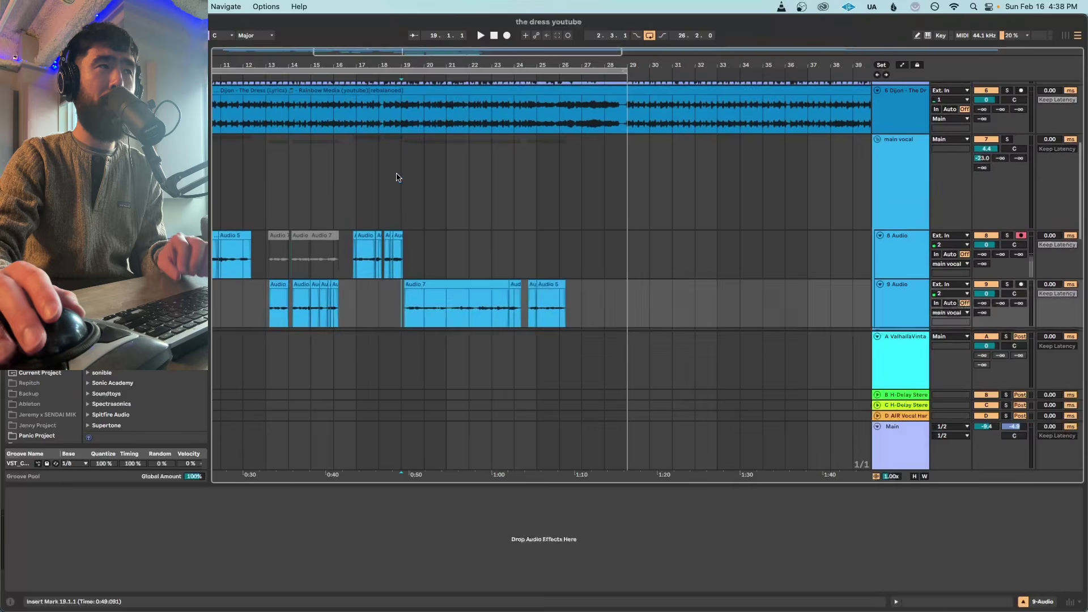
scroll(397, 177, "down", 1)
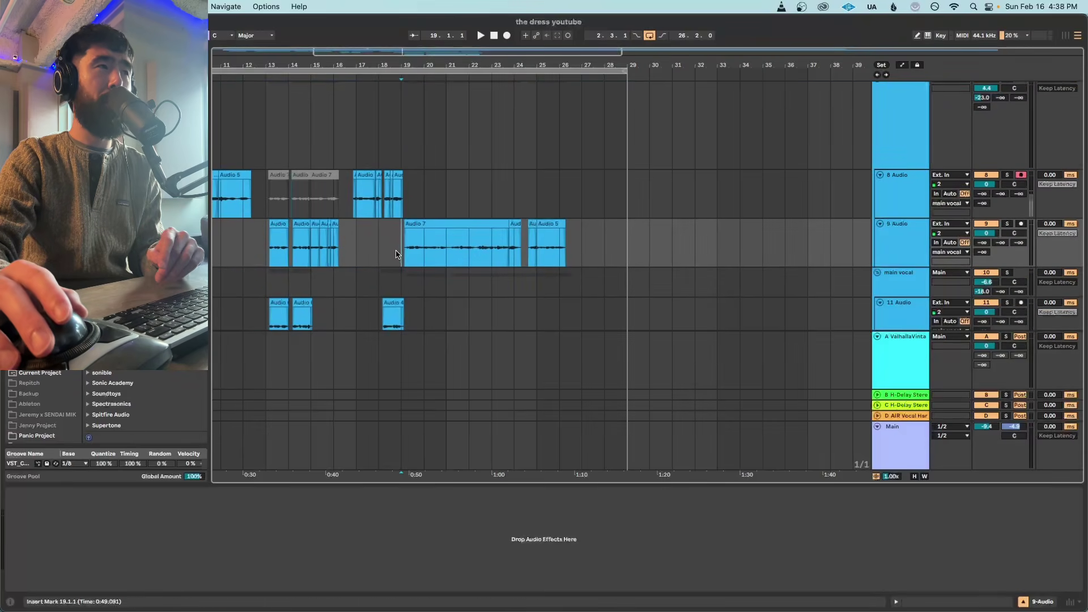
scroll(765, 261, "down", 4)
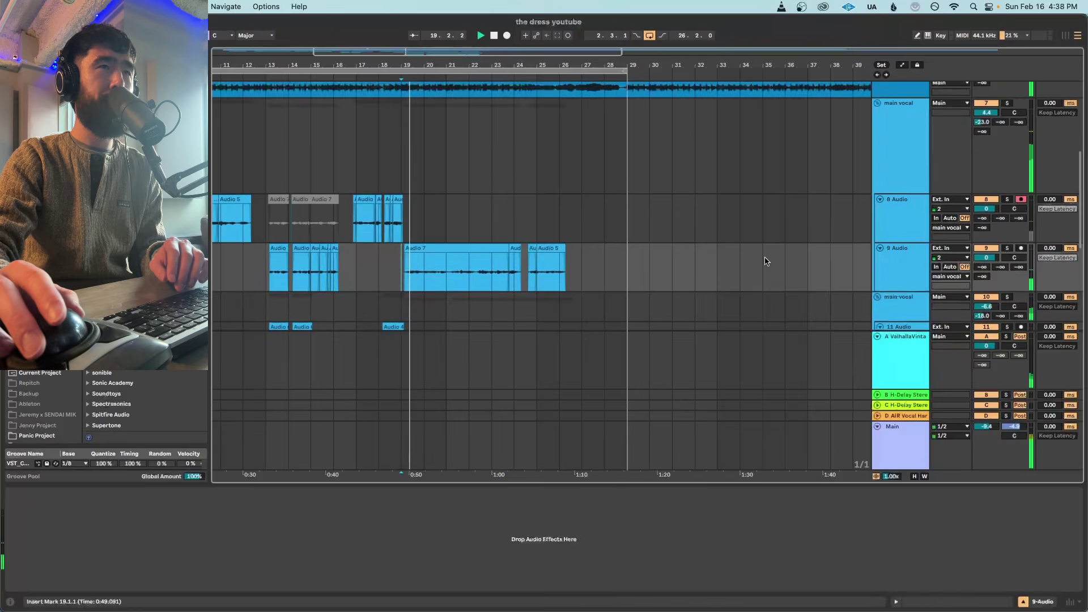
scroll(765, 261, "down", 2)
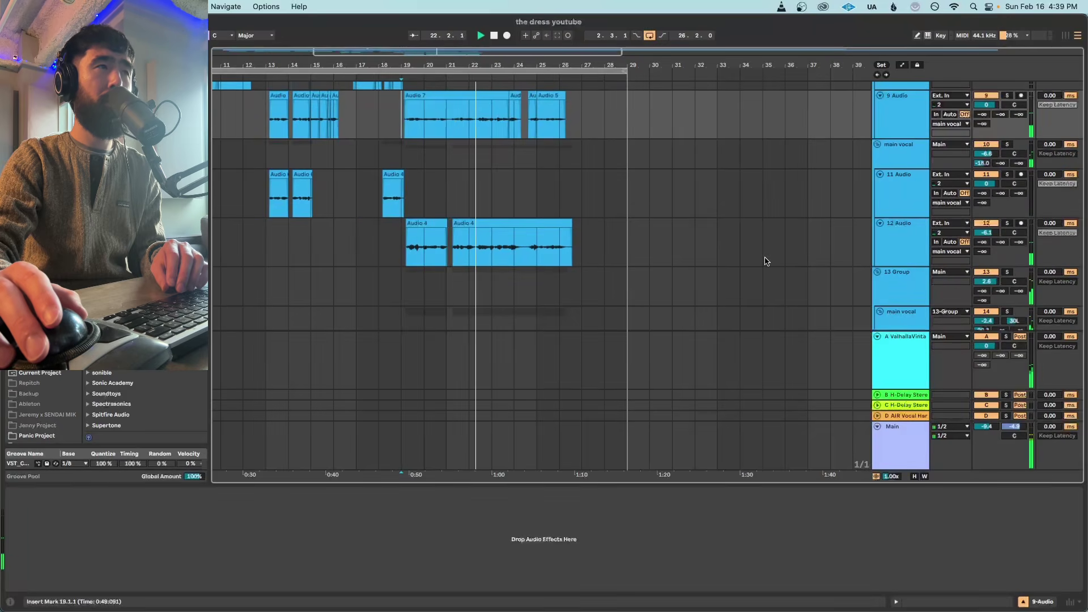
scroll(766, 261, "up", 2)
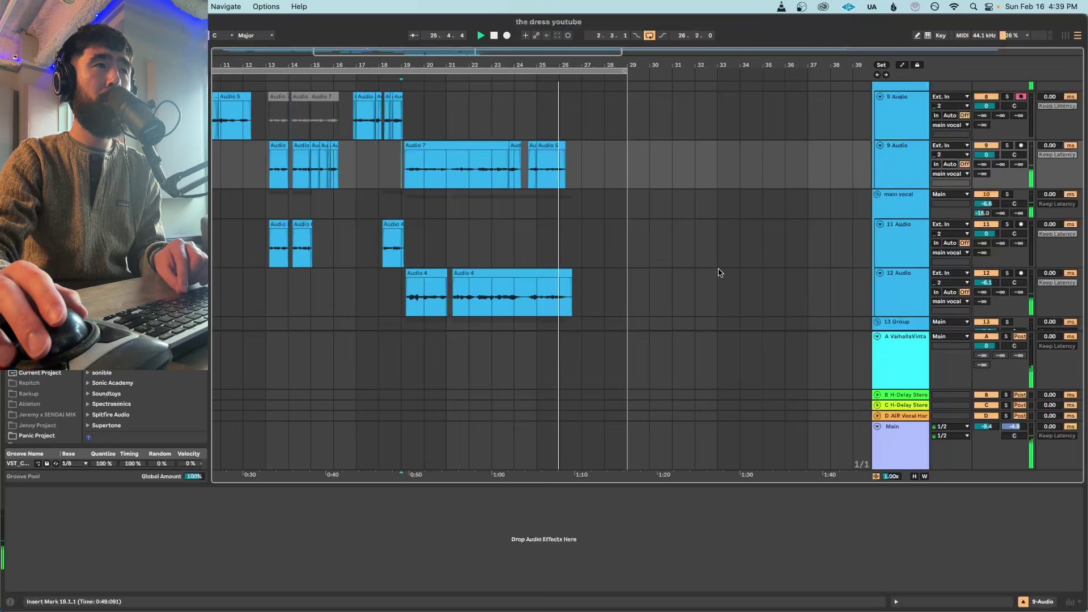
scroll(619, 292, "down", 5)
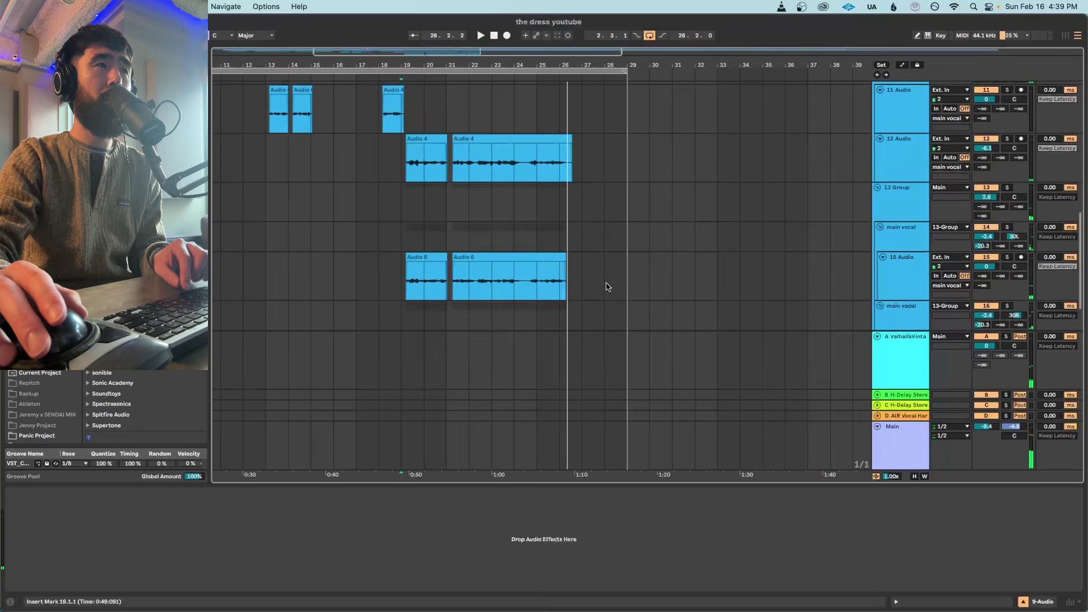
scroll(624, 292, "up", 8)
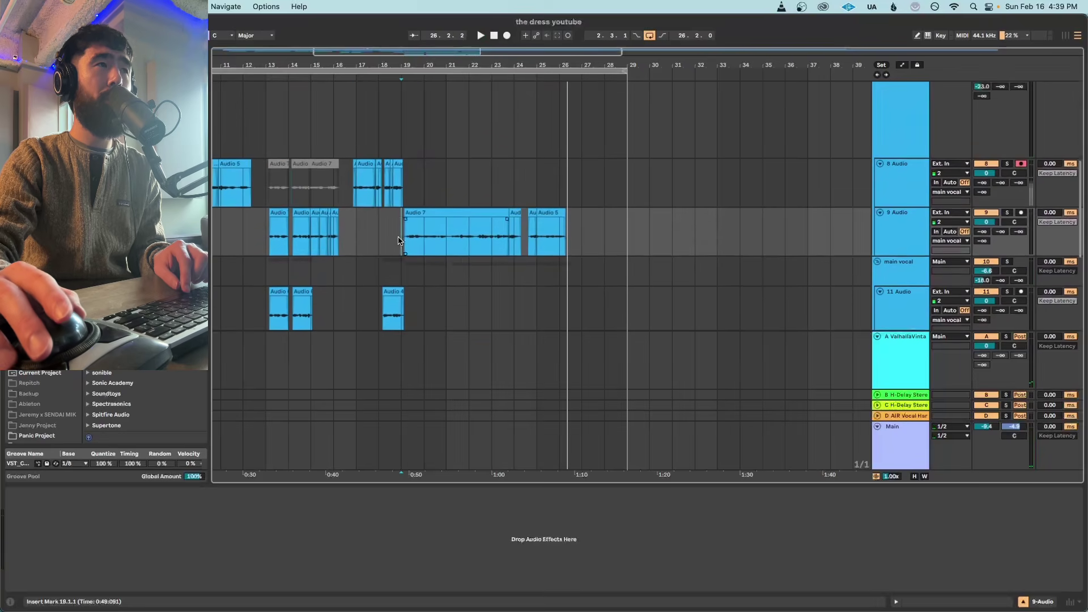
- Show the kHs Chorus Mix automation on the main vocal, examine it around bar 19, and solo the track
left_click_drag(399, 240, 604, 241)
scroll(665, 259, "up", 1)
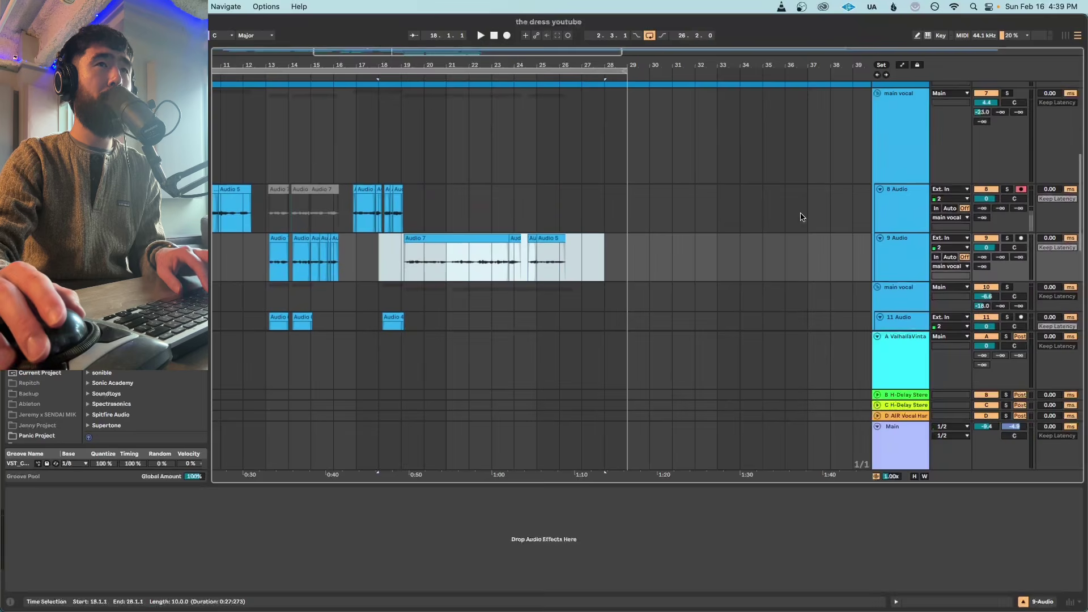
left_click(884, 161)
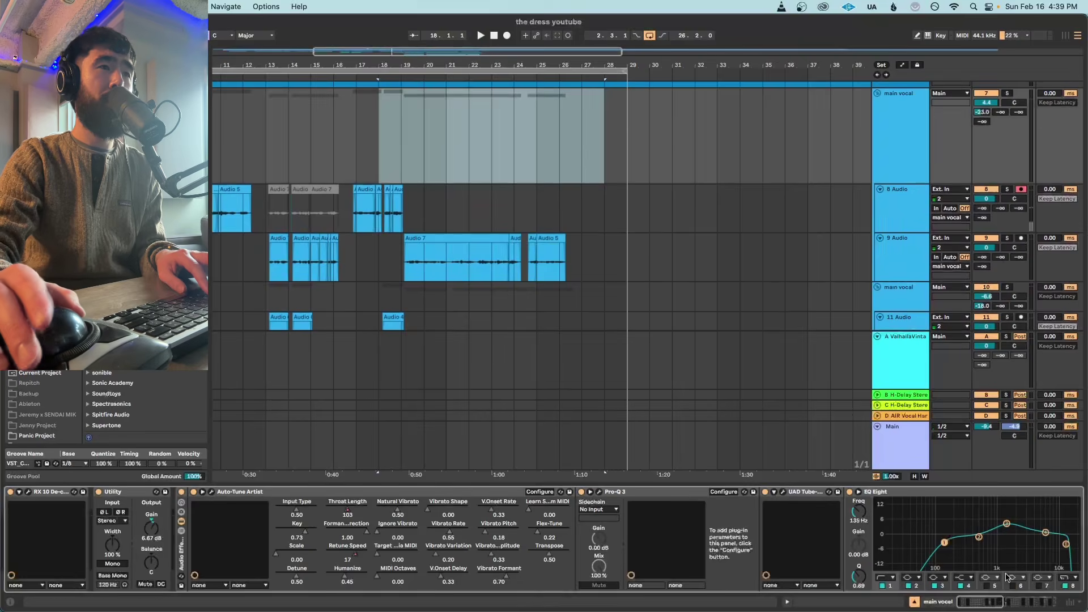
left_click_drag(988, 607, 1028, 603)
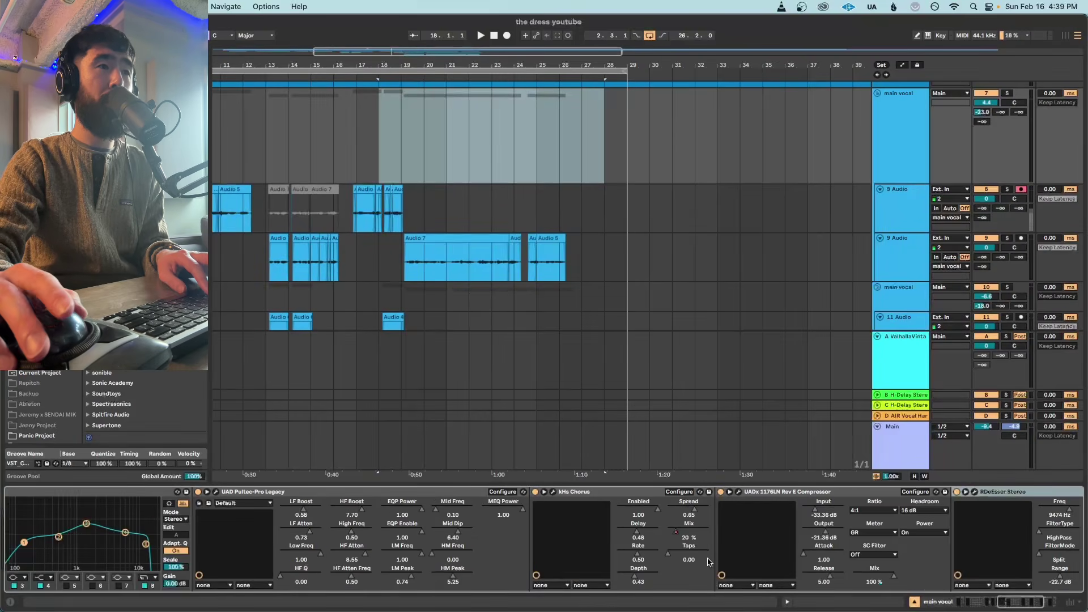
key("a")
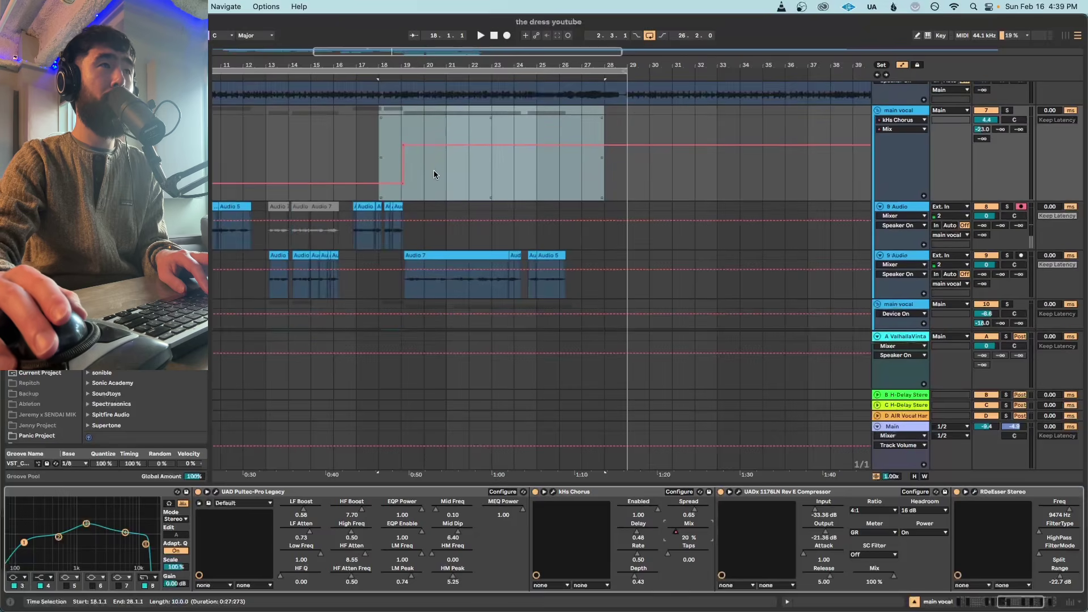
left_click(409, 193)
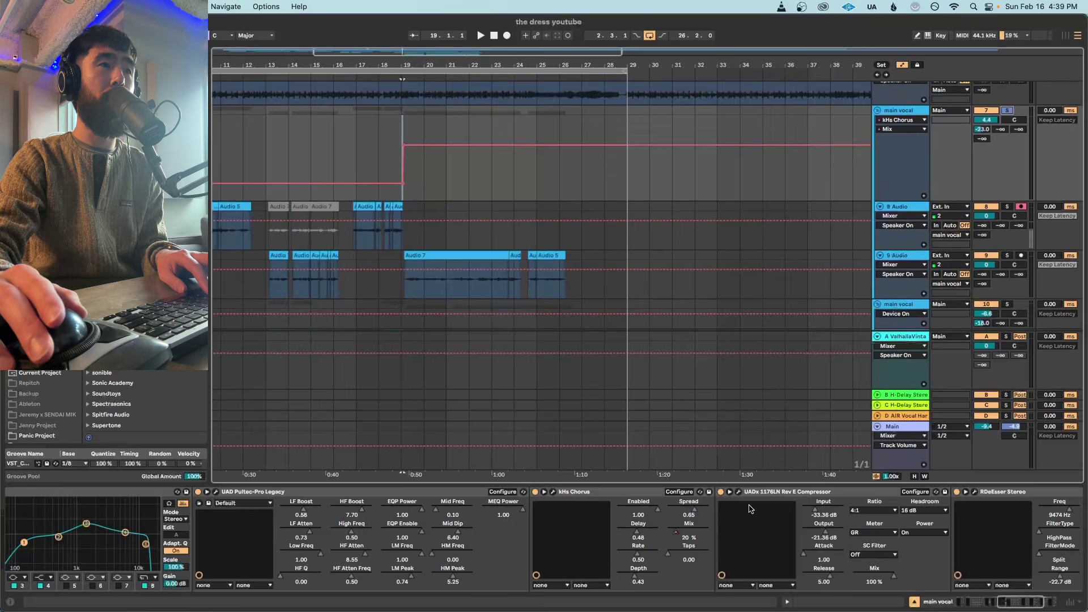
left_click(597, 492)
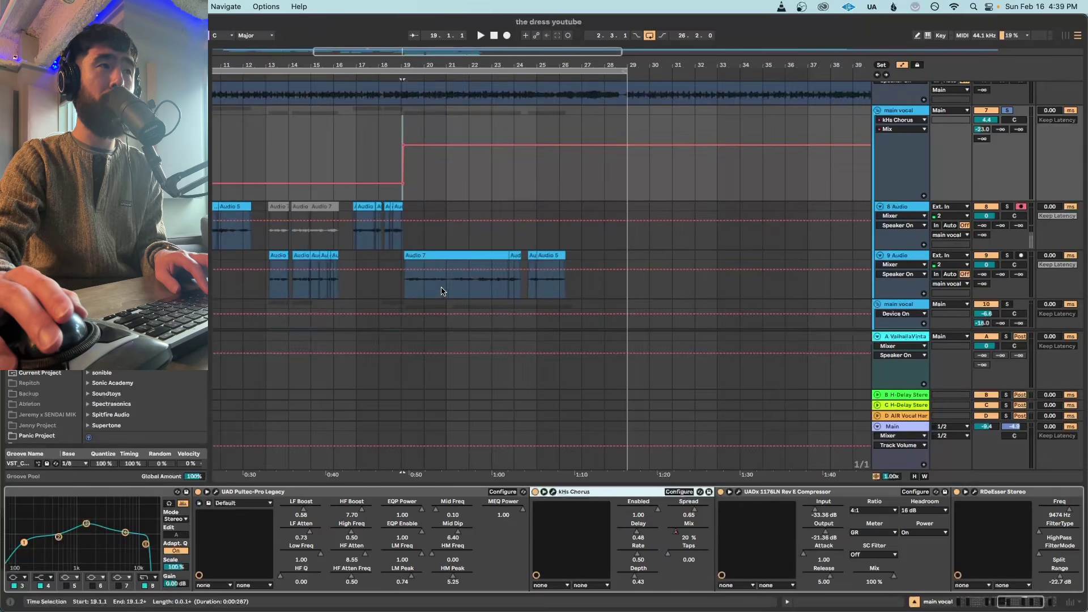
- Hide the automation lanes, then select the Audio 7 clip on track 9 and listen to it
left_click(421, 290)
key("a")
left_click(418, 257)
key("space")
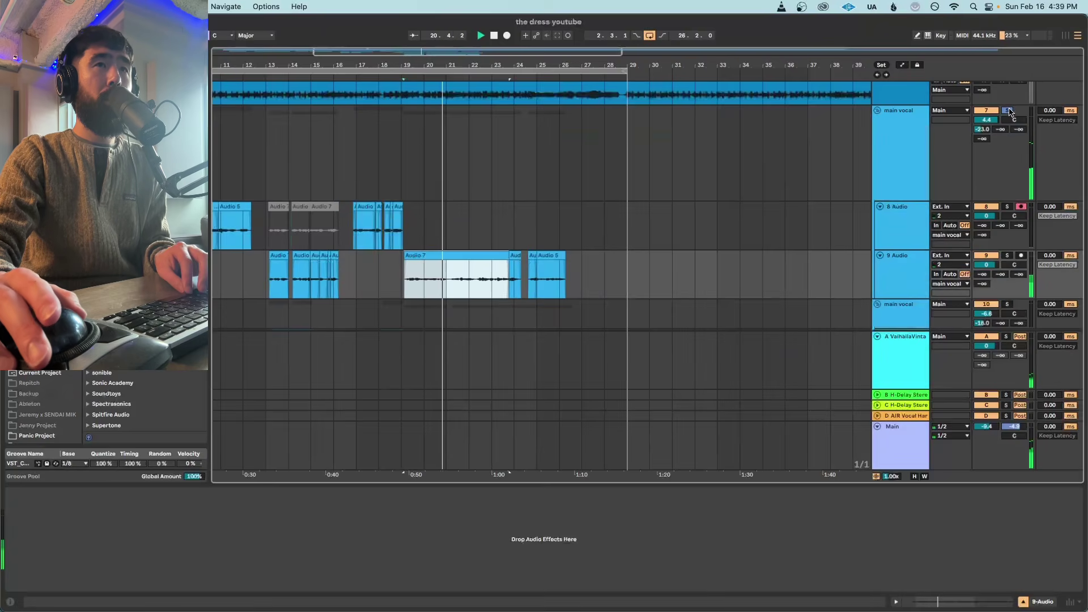
key("space")
- Solo the second main vocal group, track 10, and play it from 19.1.3
scroll(963, 213, "down", 5)
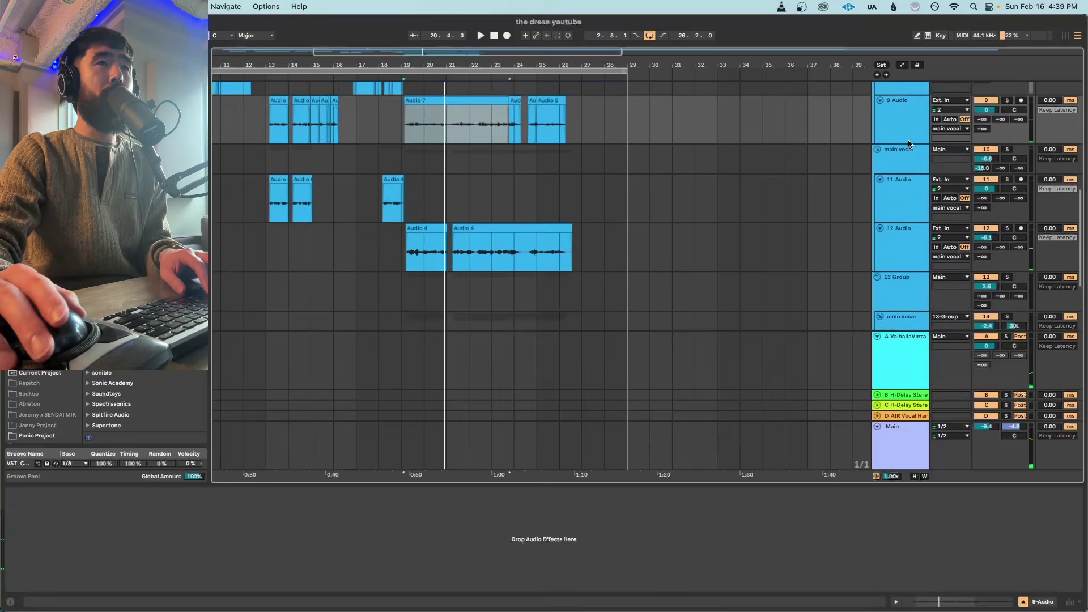
left_click(894, 167)
left_click(1011, 151)
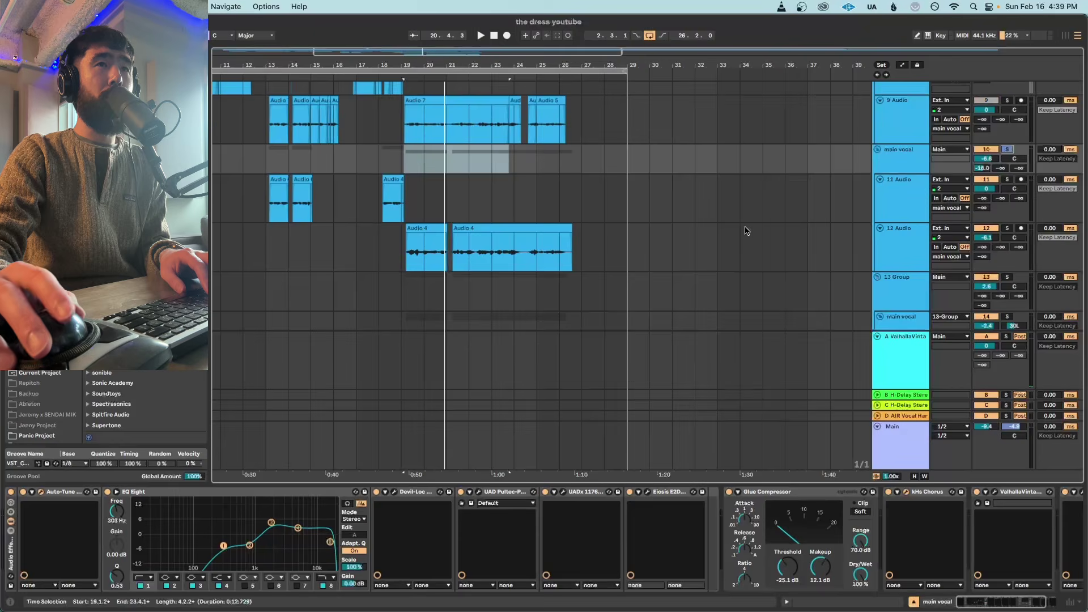
scroll(746, 230, "up", 3)
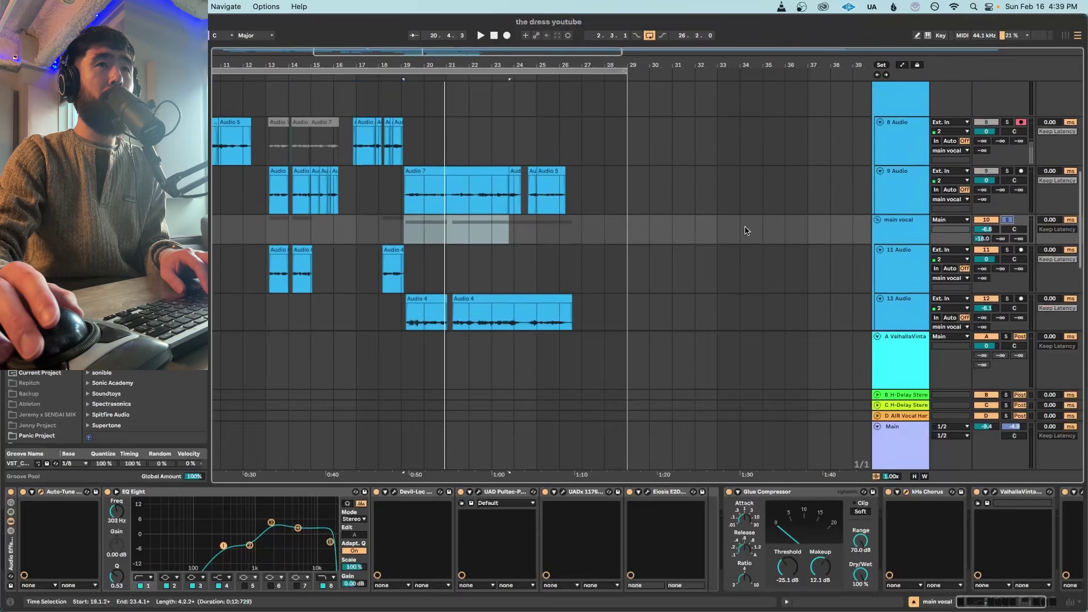
scroll(746, 230, "down", 1)
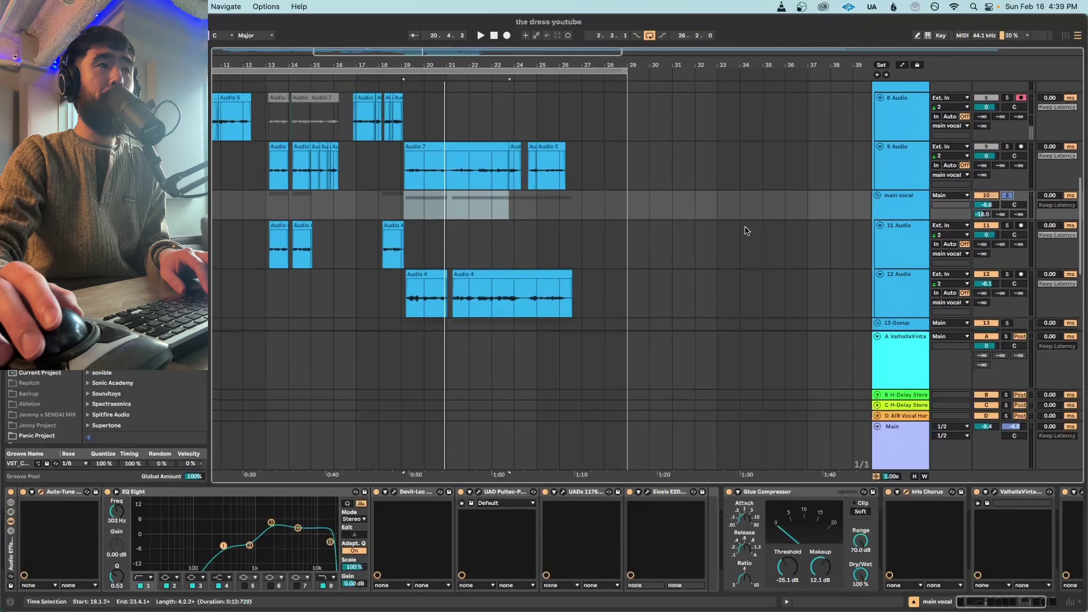
left_click(427, 317)
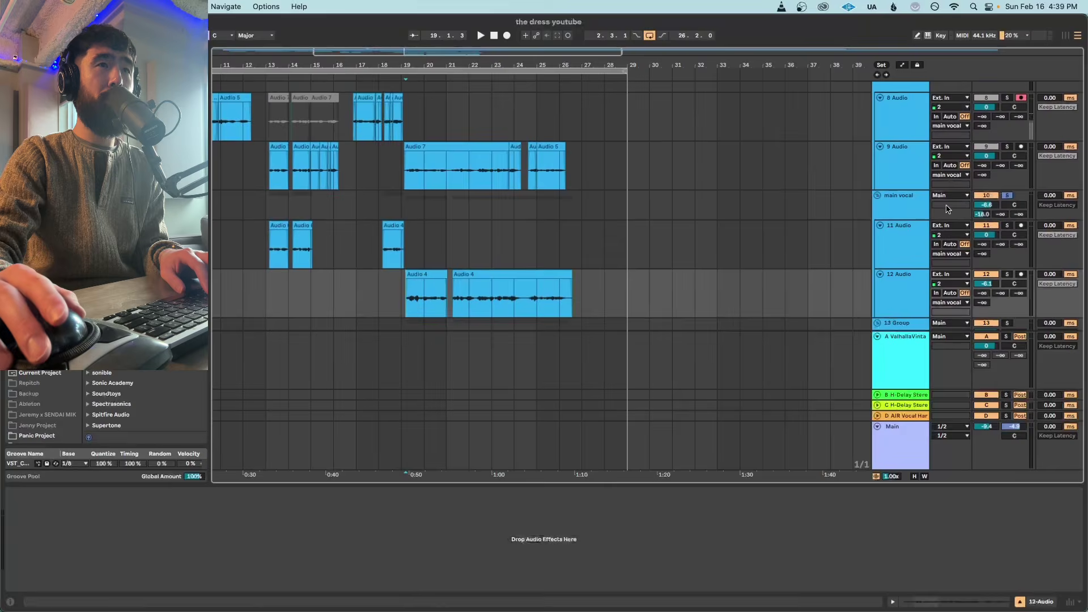
left_click(922, 200)
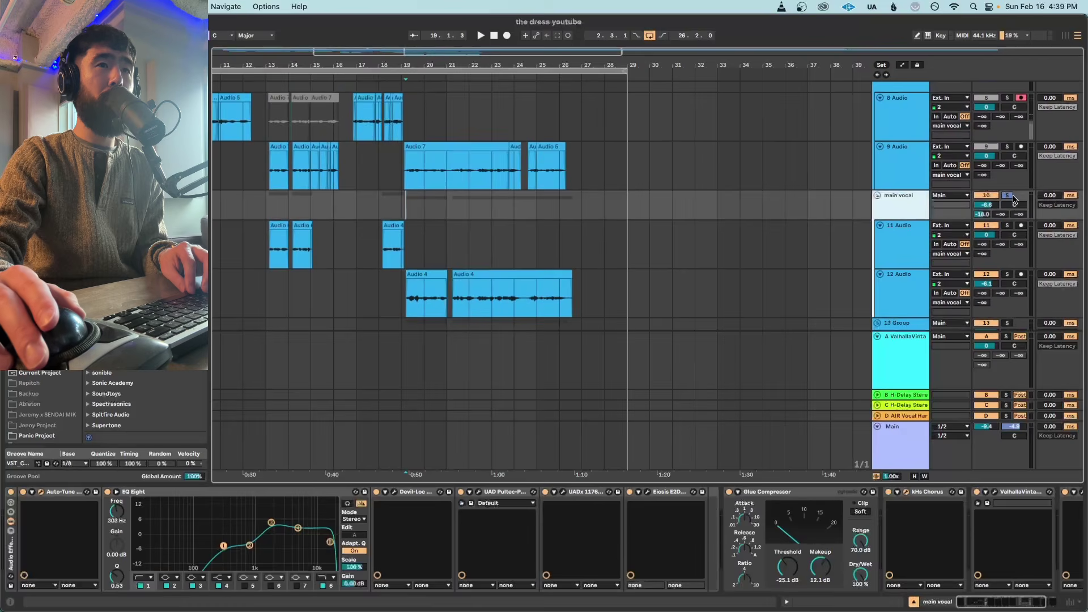
key("space")
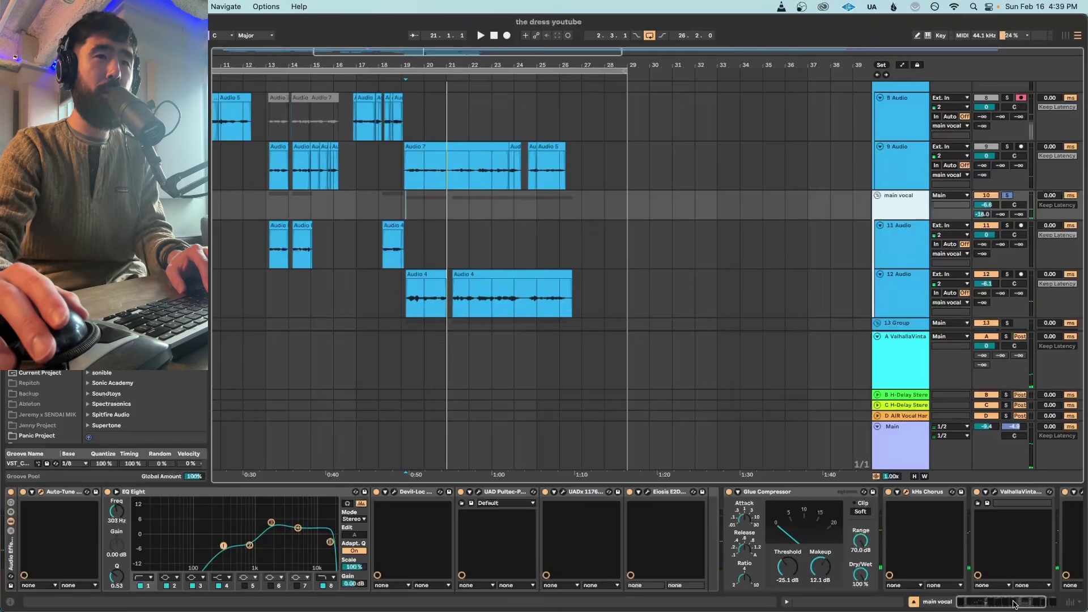
- Open the kHs Chorus on the track 10 main vocal group to view its settings, closing the plug-in window when finished
left_click(1045, 598)
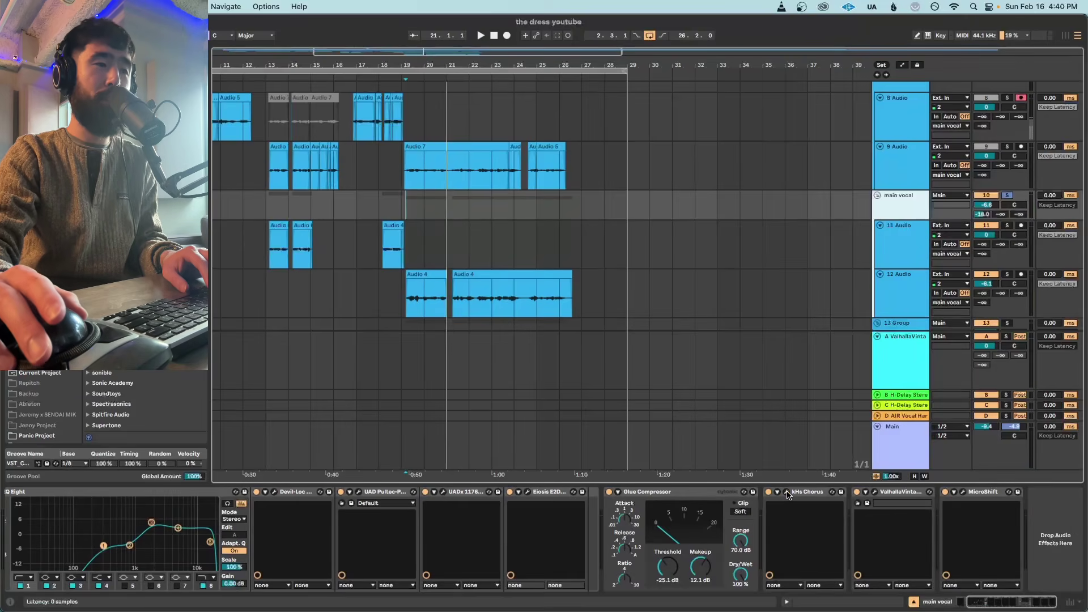
left_click_drag(2, 229, 225, 229)
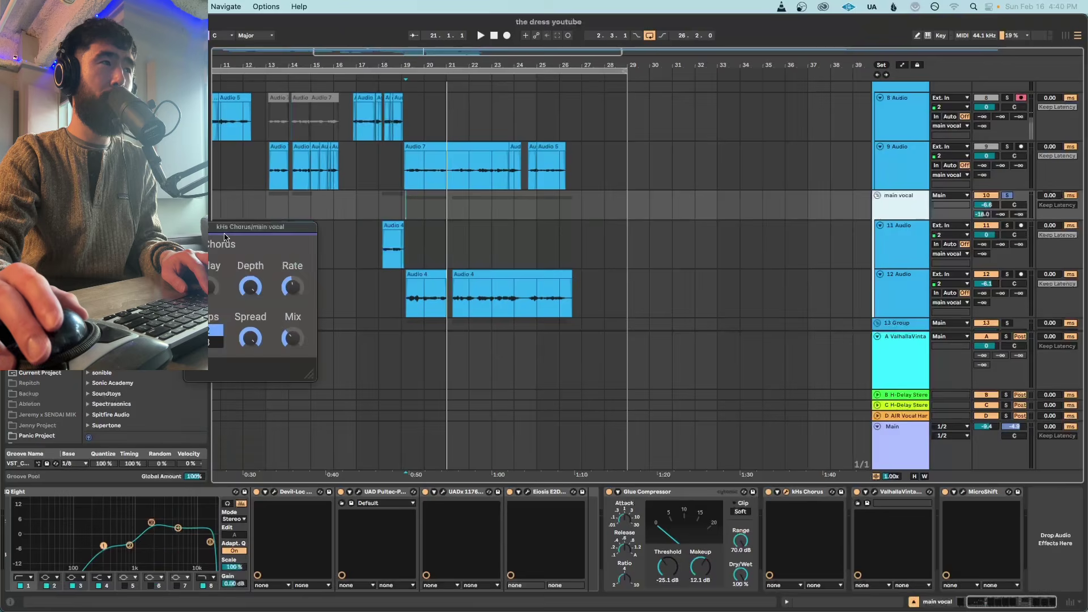
left_click(190, 226)
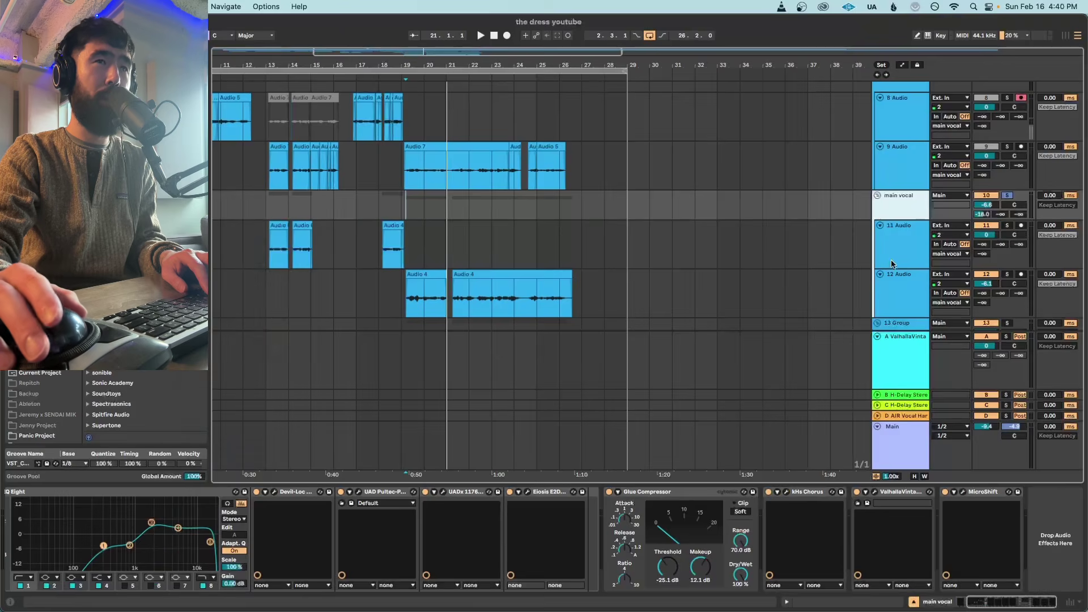
- Play the Audio 4 clip on track 12 from 22.2.3 with its vocal group soloed, then turn the solo off
left_click(537, 307)
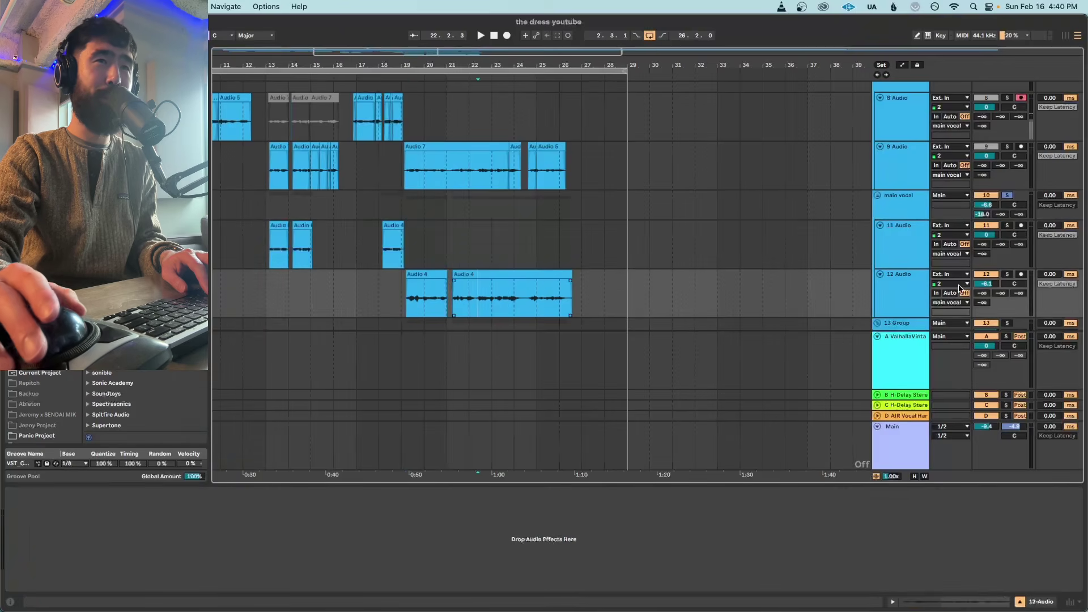
key("space")
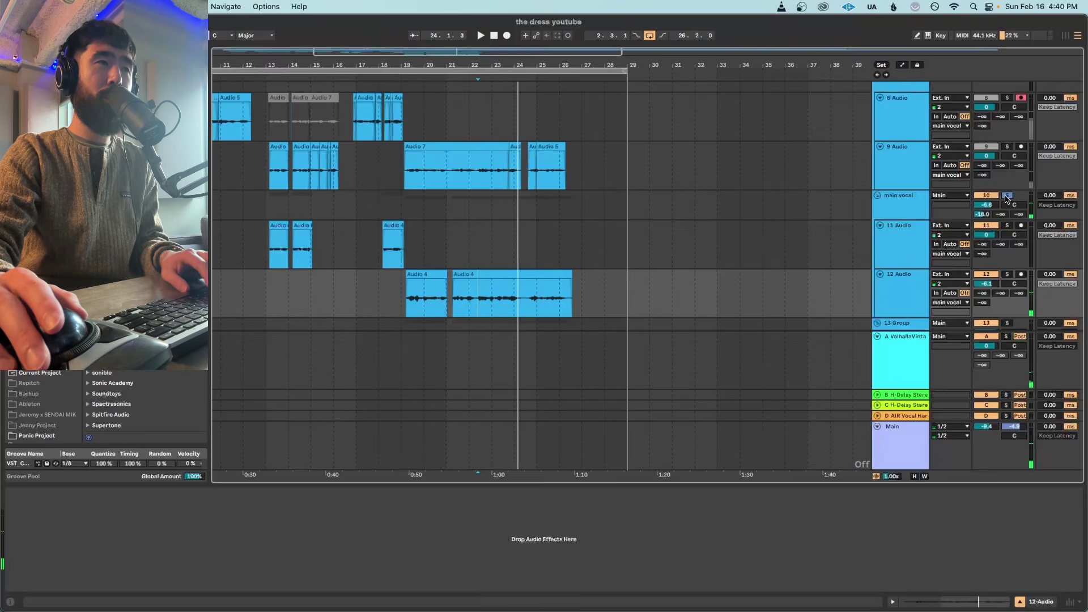
scroll(760, 270, "down", 5)
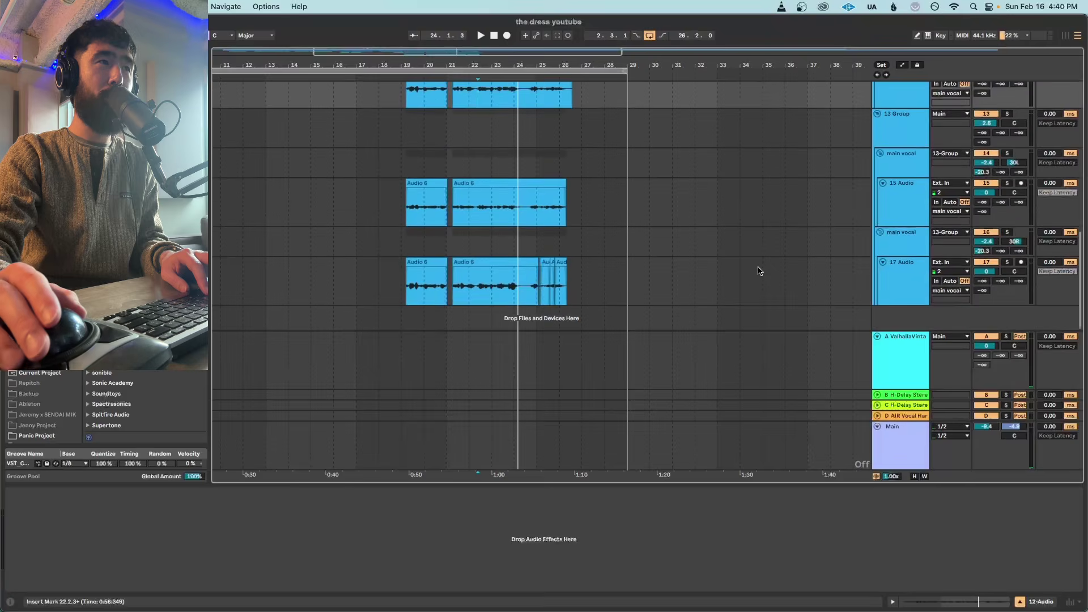
scroll(583, 282, "up", 2)
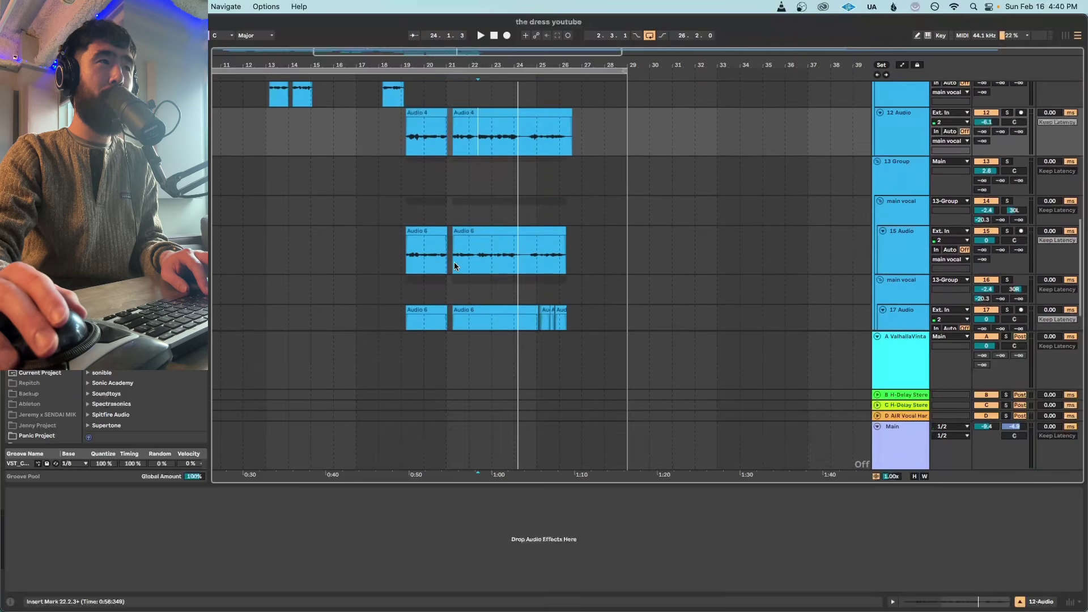
- Select the time range from 16.4.1 to 28.2.3 around the Audio 4 clips on track 12
left_click(407, 258)
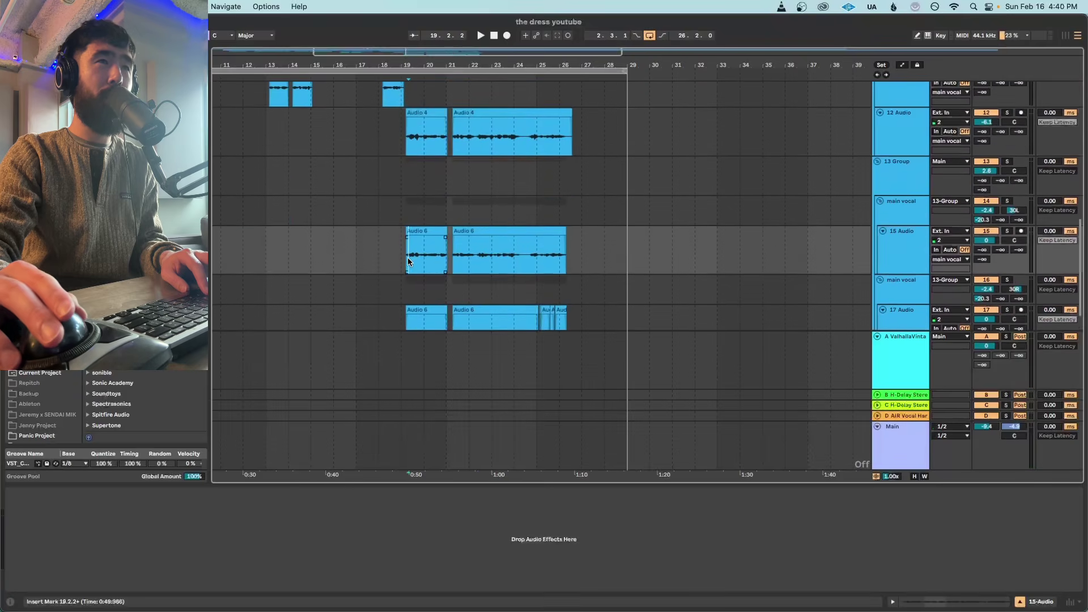
left_click(898, 181)
scroll(632, 236, "up", 3)
left_click_drag(613, 237, 351, 237)
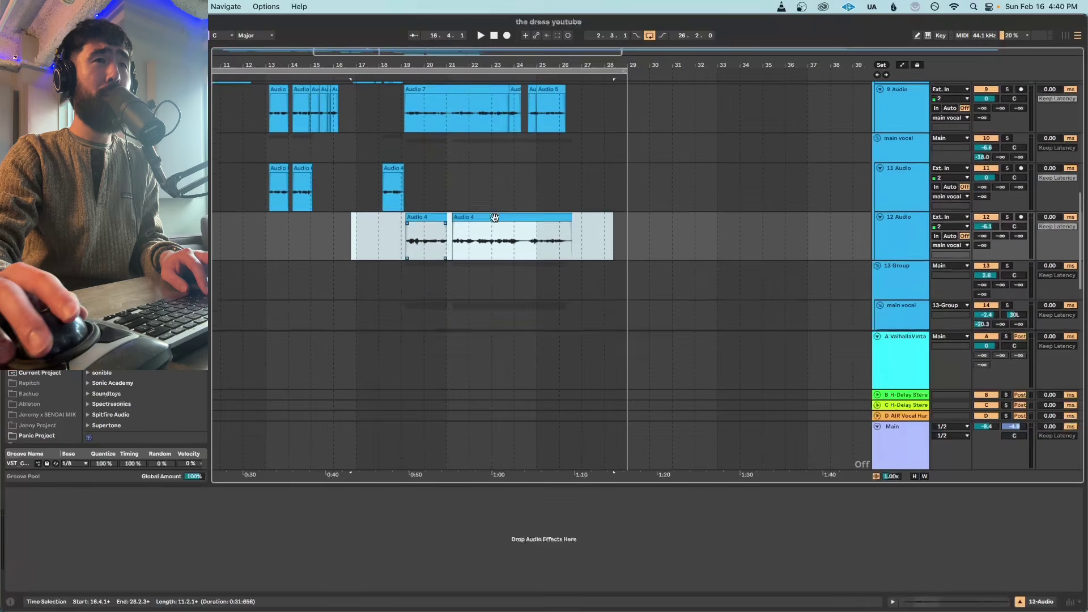
scroll(495, 218, "up", 1)
- Select the first main vocal group, above track 8, to view its device chain
left_click(909, 158)
scroll(909, 159, "up", 4)
left_click(907, 121)
scroll(1027, 154, "up", 1)
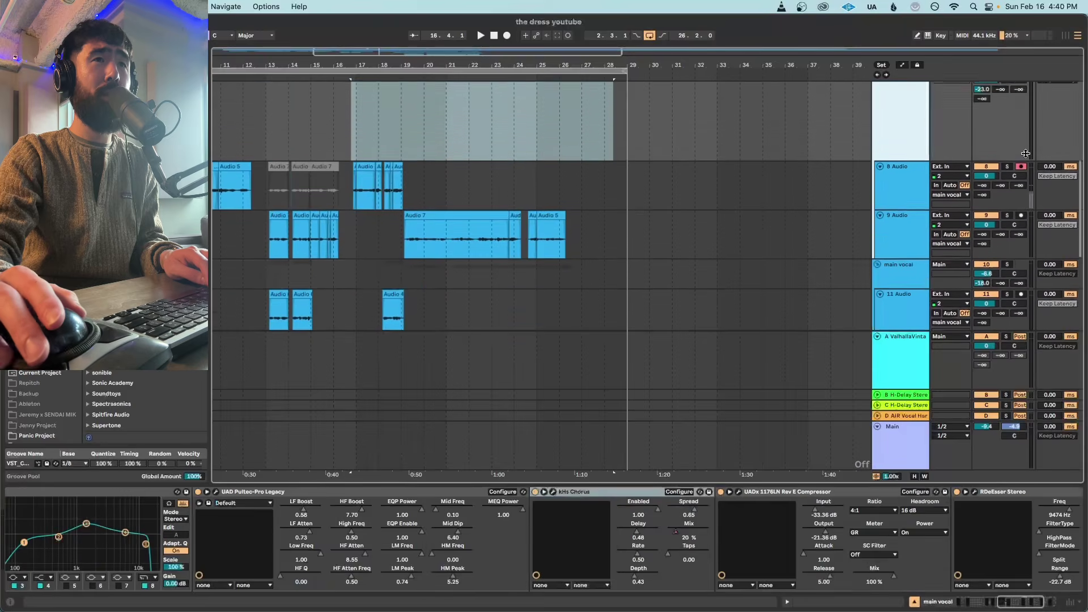
scroll(1023, 149, "up", 1)
scroll(1009, 136, "down", 1)
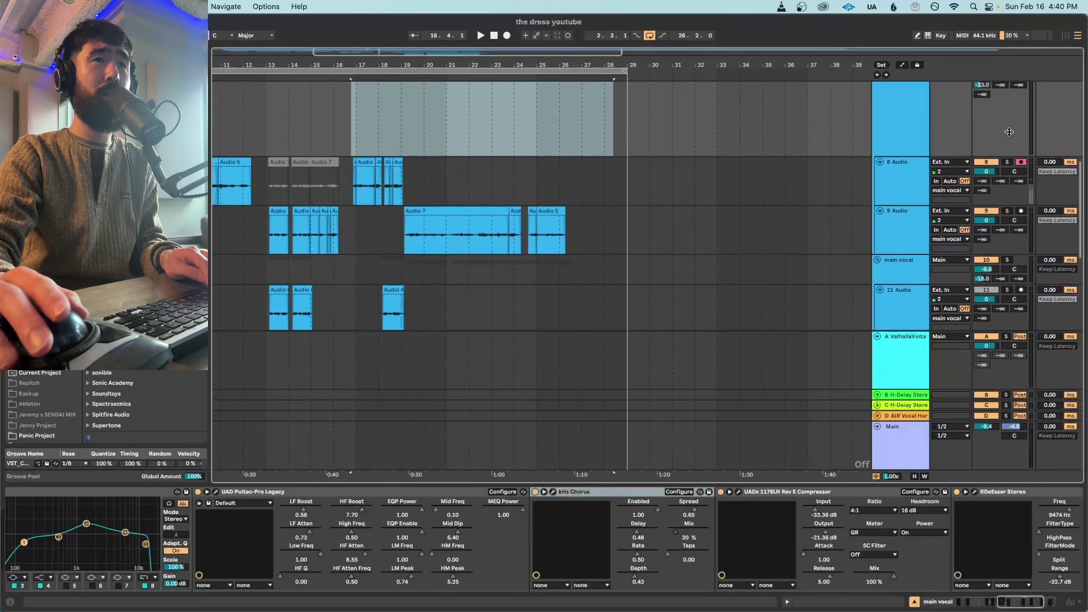
- Solo the track 10 main vocal group and play it from 19.2.2 while reviewing the layered backing tracks below
left_click(1004, 260)
left_click(408, 267)
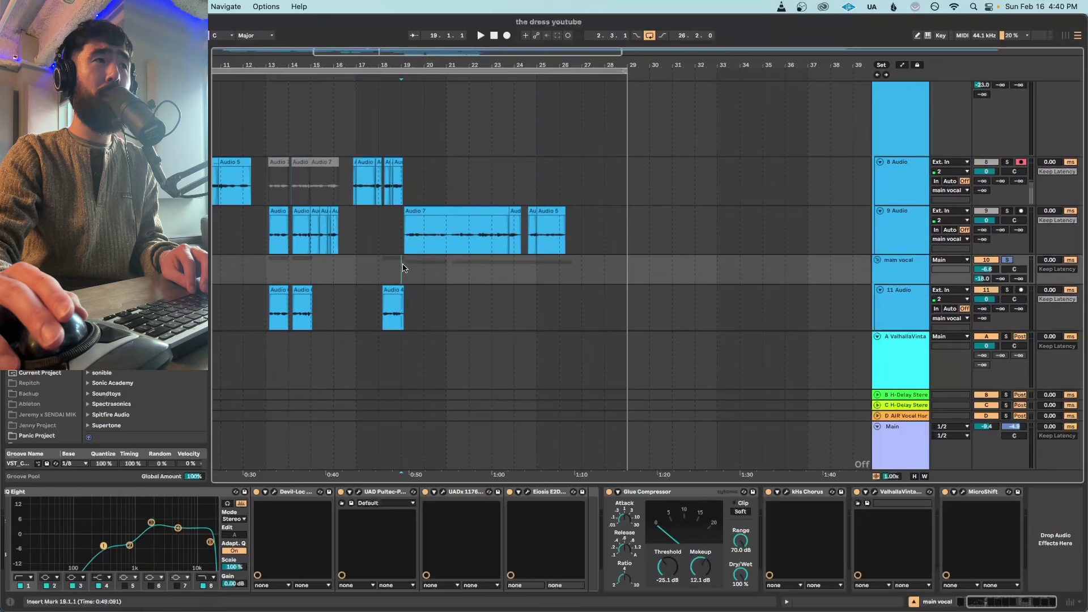
key("space")
scroll(471, 301, "down", 1)
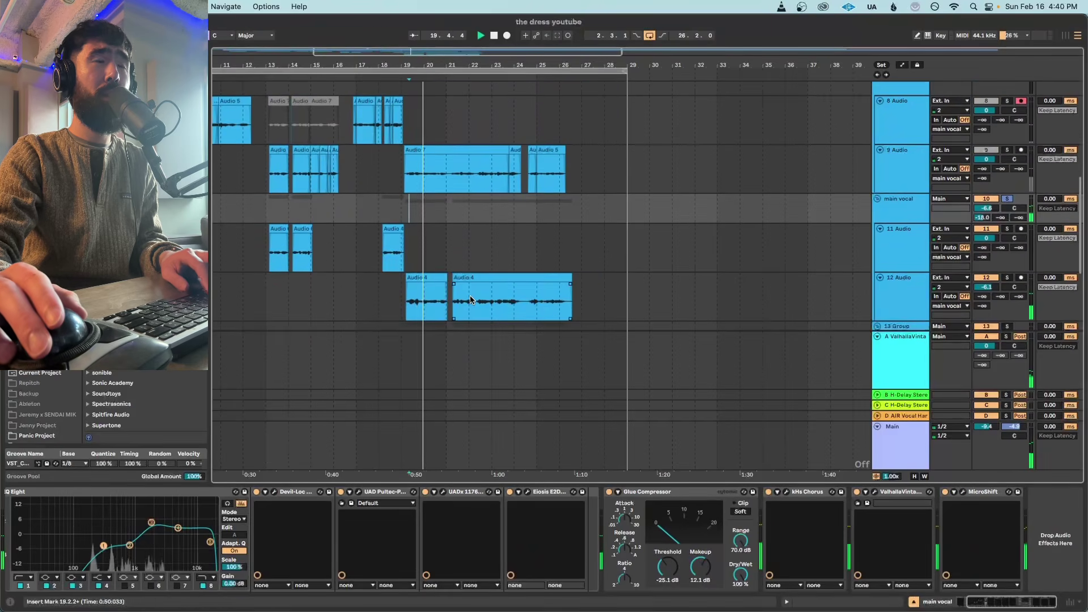
scroll(471, 300, "down", 4)
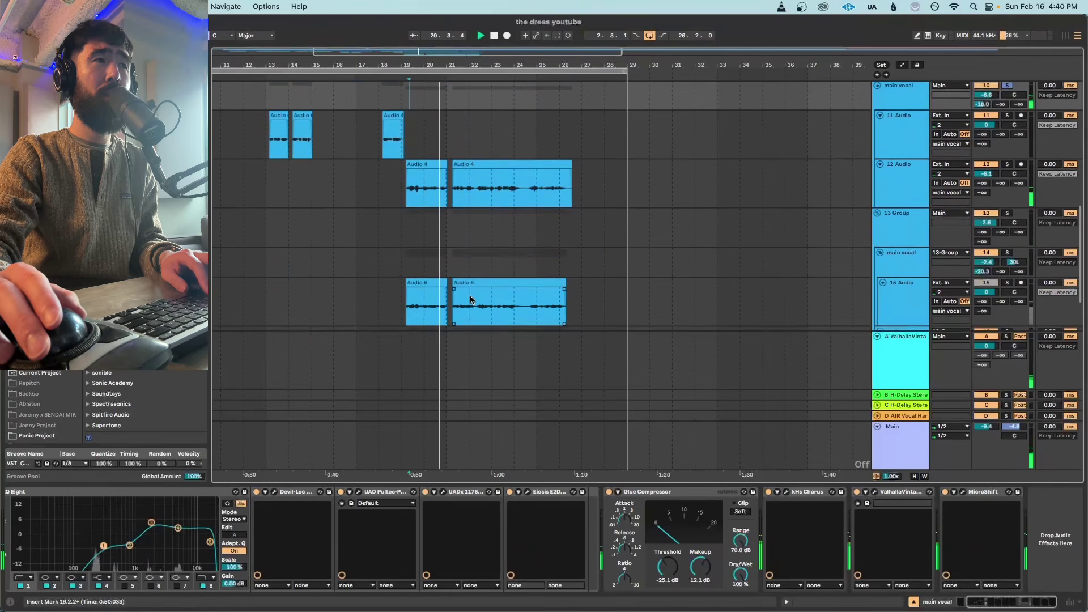
scroll(470, 300, "down", 2)
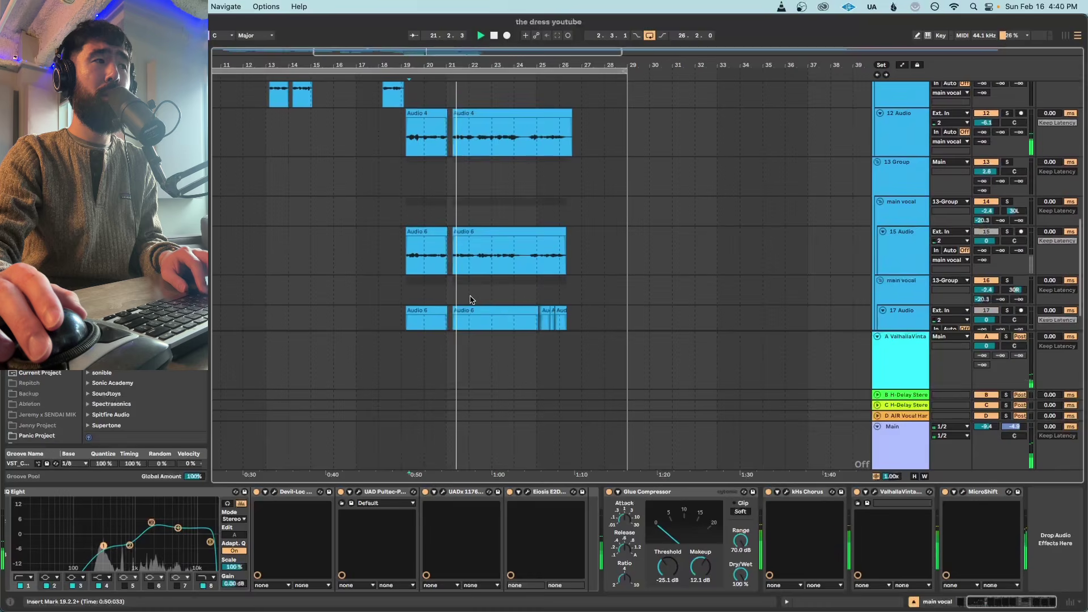
scroll(471, 300, "up", 3)
scroll(470, 300, "down", 2)
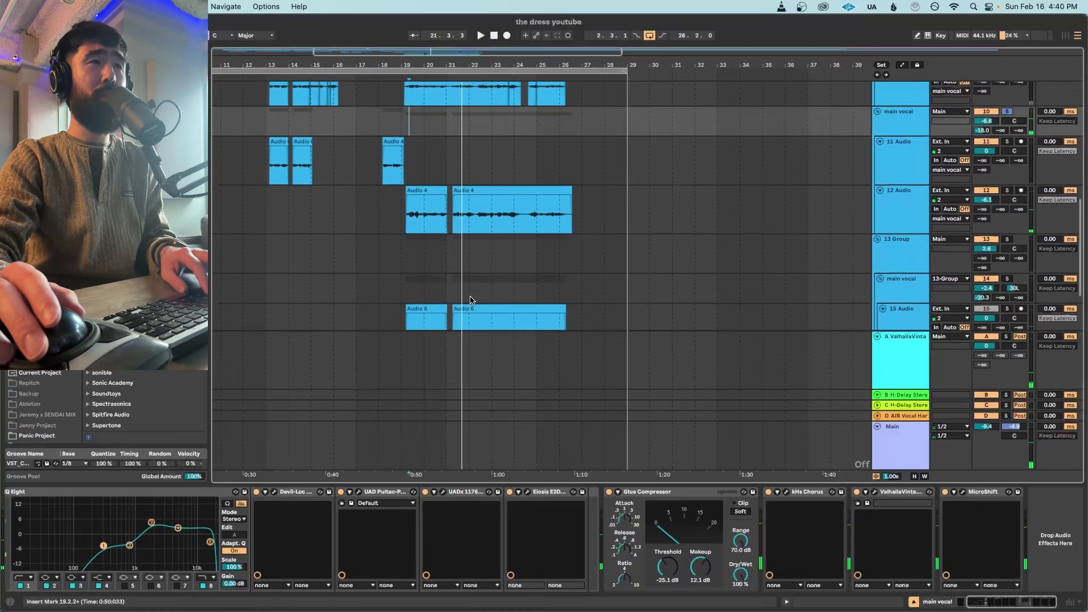
scroll(903, 214, "up", 3)
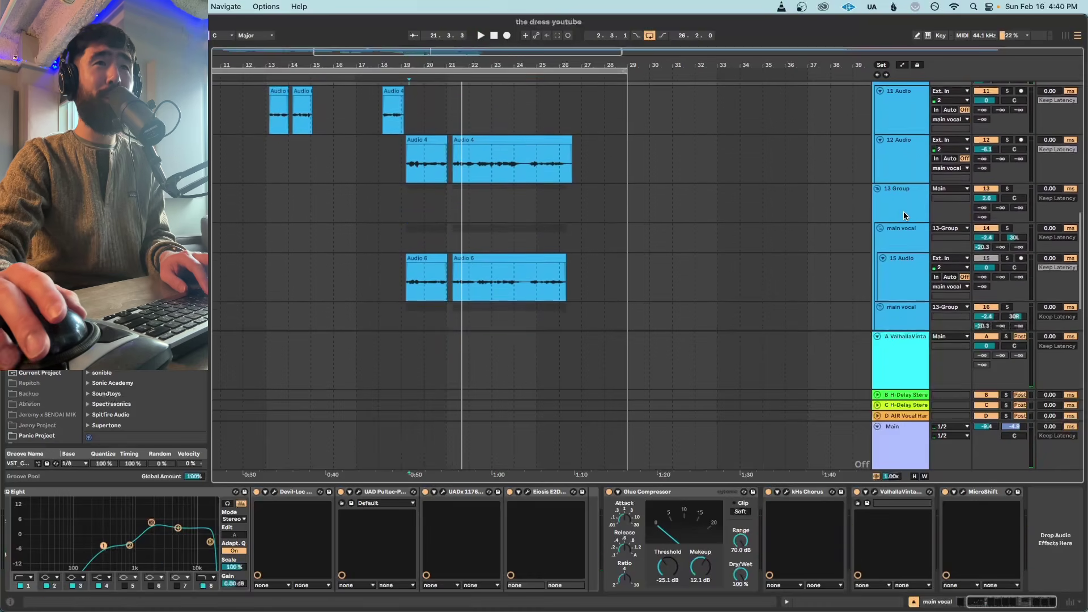
- Compare the device chains of the two main vocal subgroups inside 13 Group, tracks 14 and 16
scroll(904, 215, "down", 4)
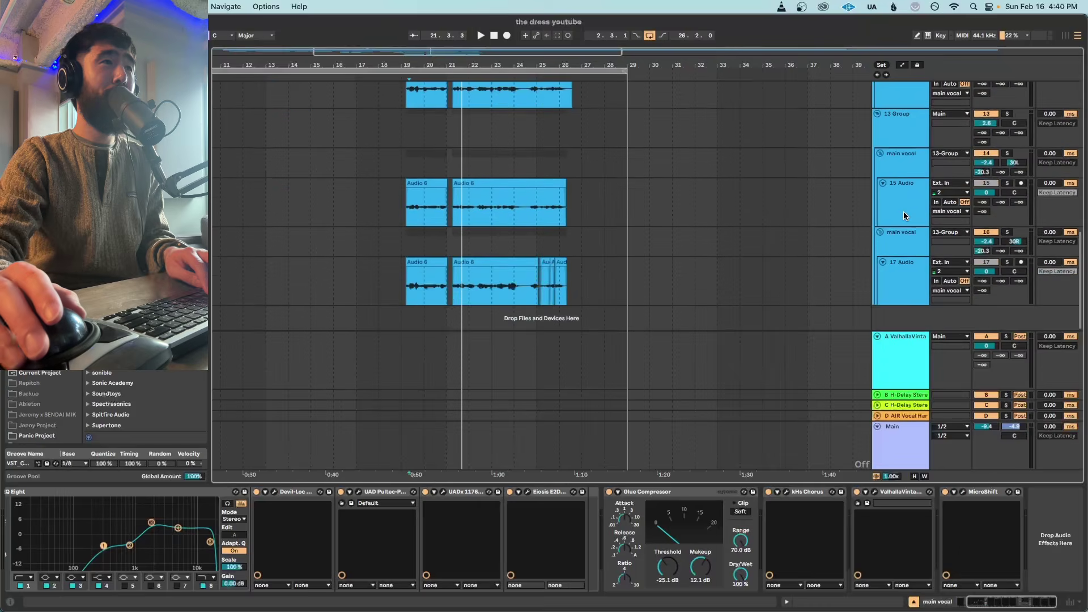
left_click(910, 160)
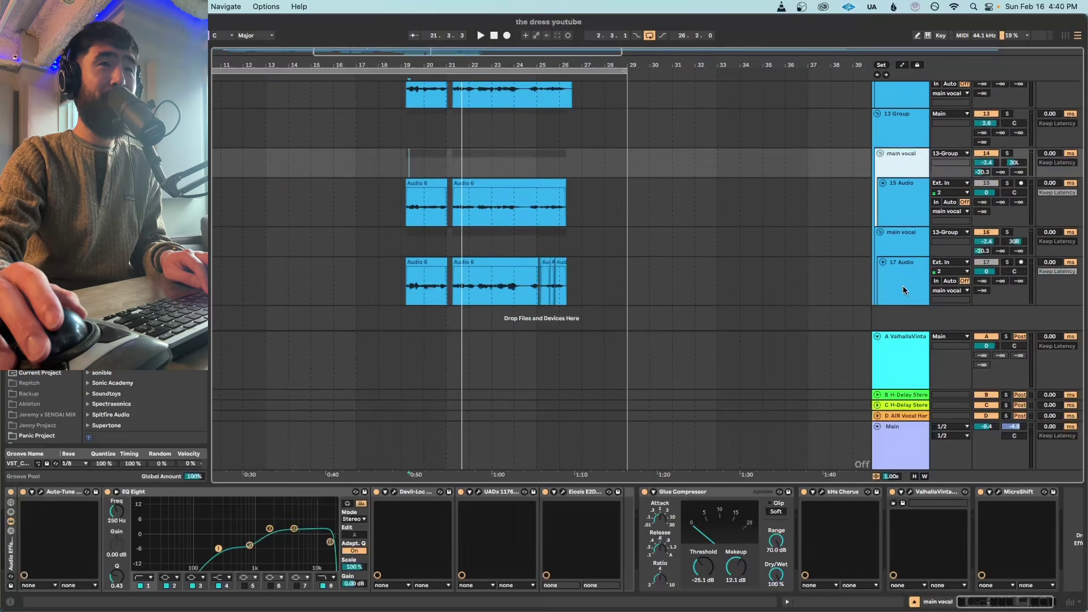
left_click(910, 235)
left_click(898, 169)
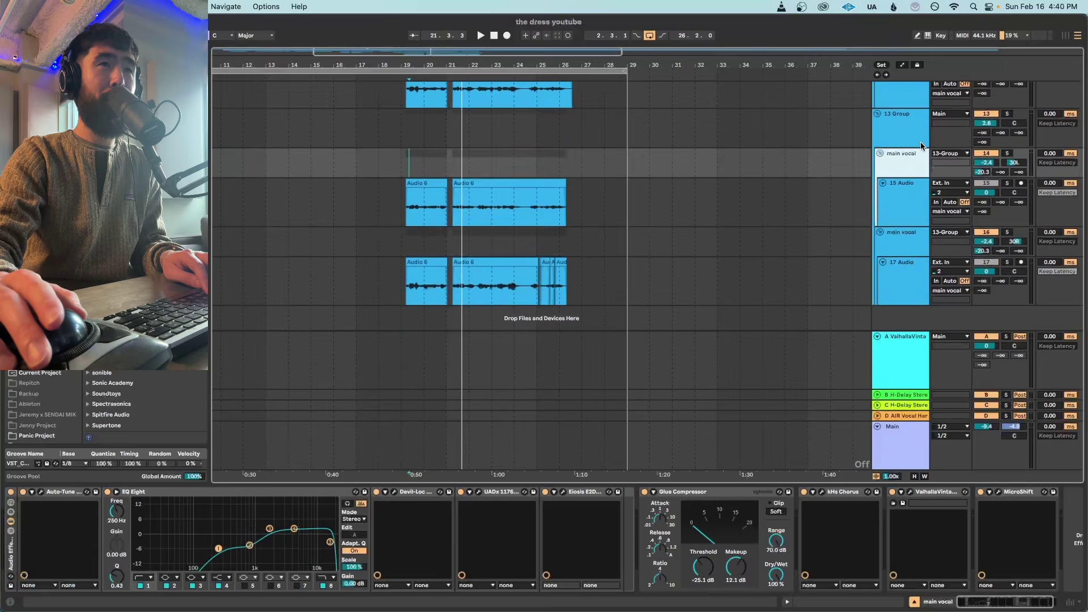
- Solo 13 Group, play it from 19.1.4, and view its Glue Compressor and EQ Eight
left_click(997, 119)
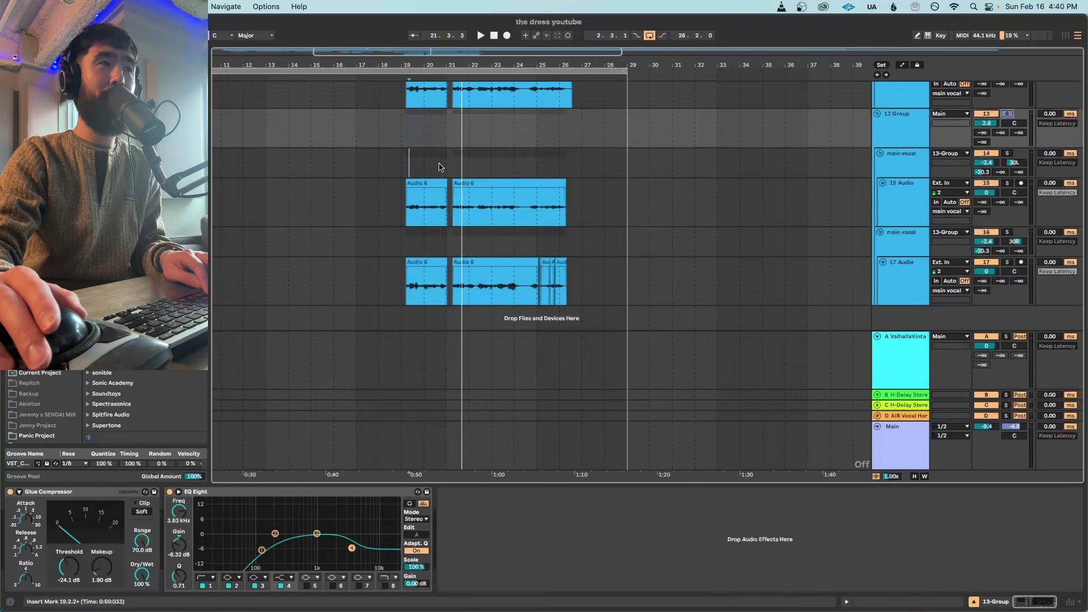
left_click(410, 170)
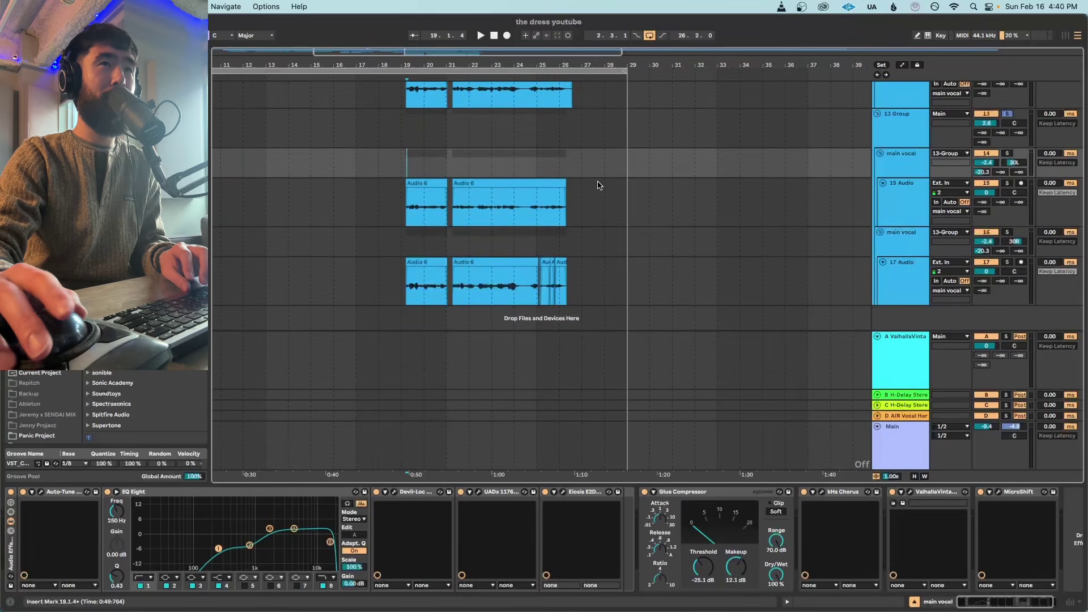
key("space")
left_click(884, 117)
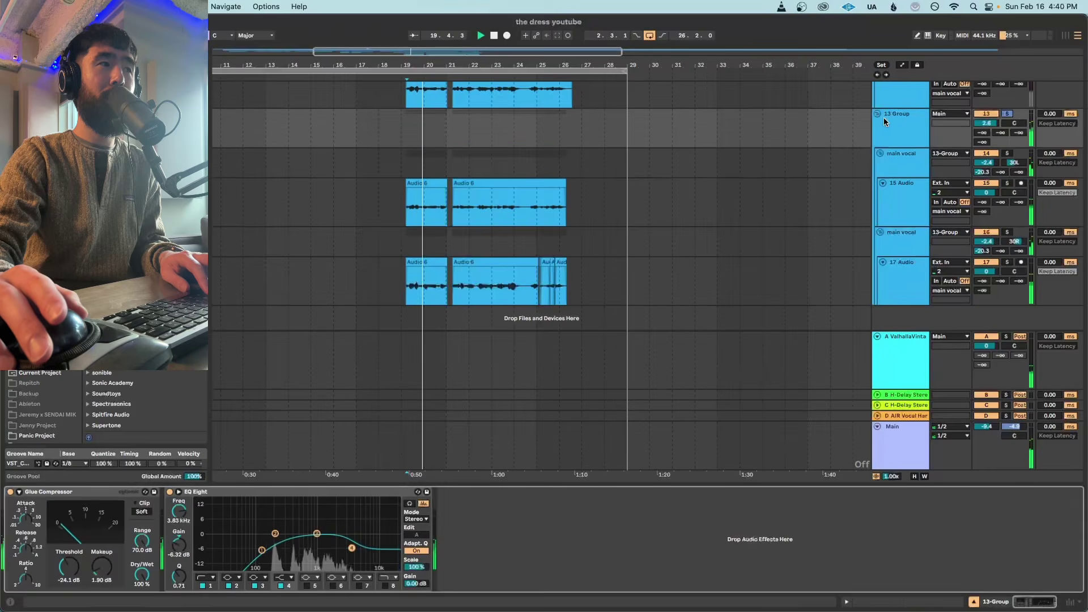
- View the kHs Chorus and ValhallaVintageVerb on the track 14 vocal subgroup, closing the reverb window when finished
left_click(902, 157)
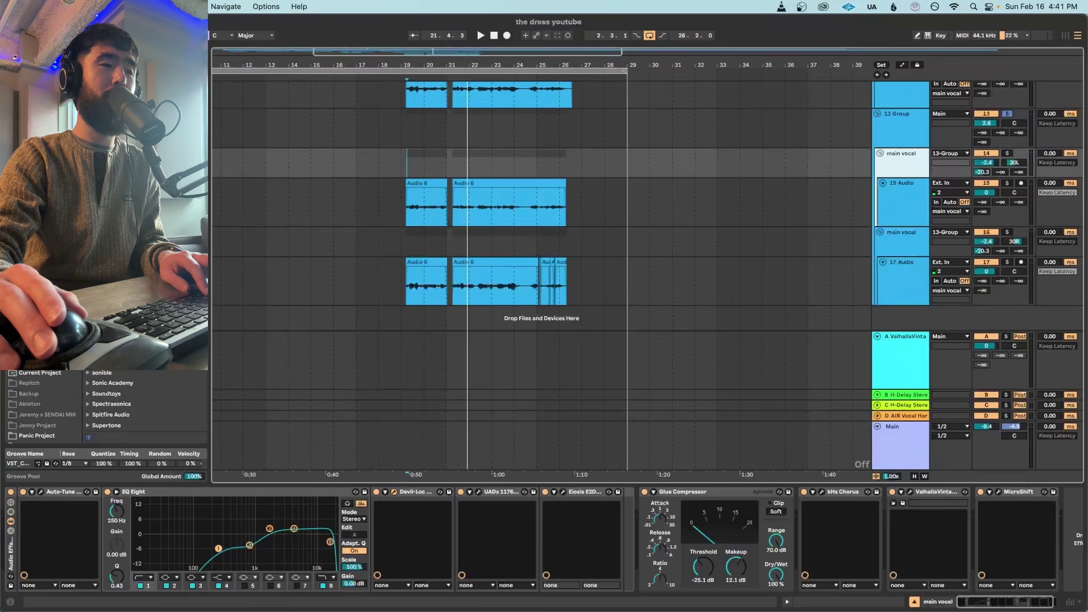
key("super+alt+p")
key("super+alt+p")
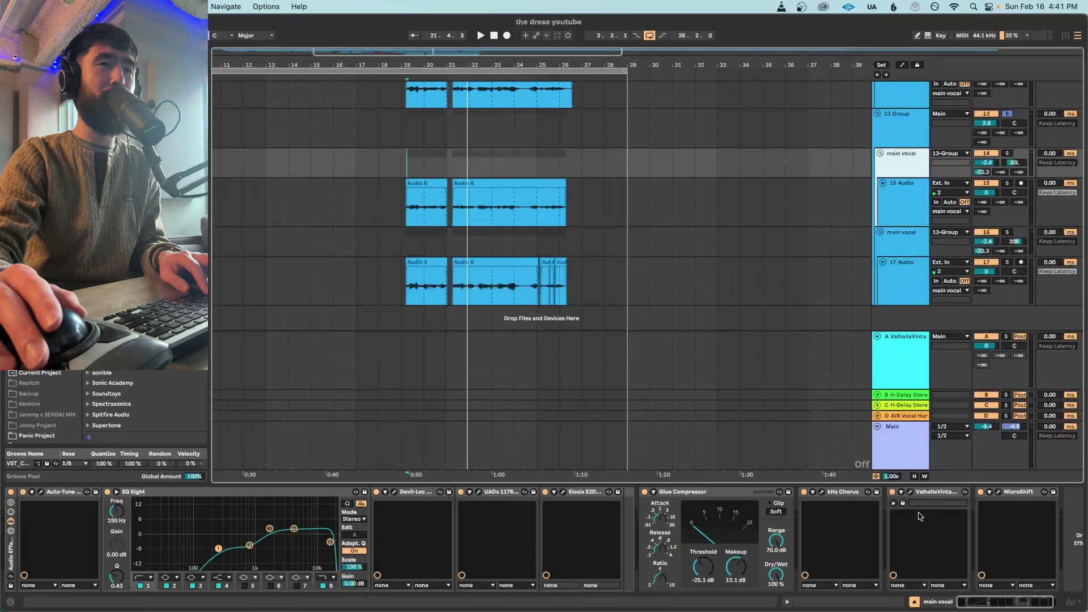
left_click(836, 495)
left_click(933, 493)
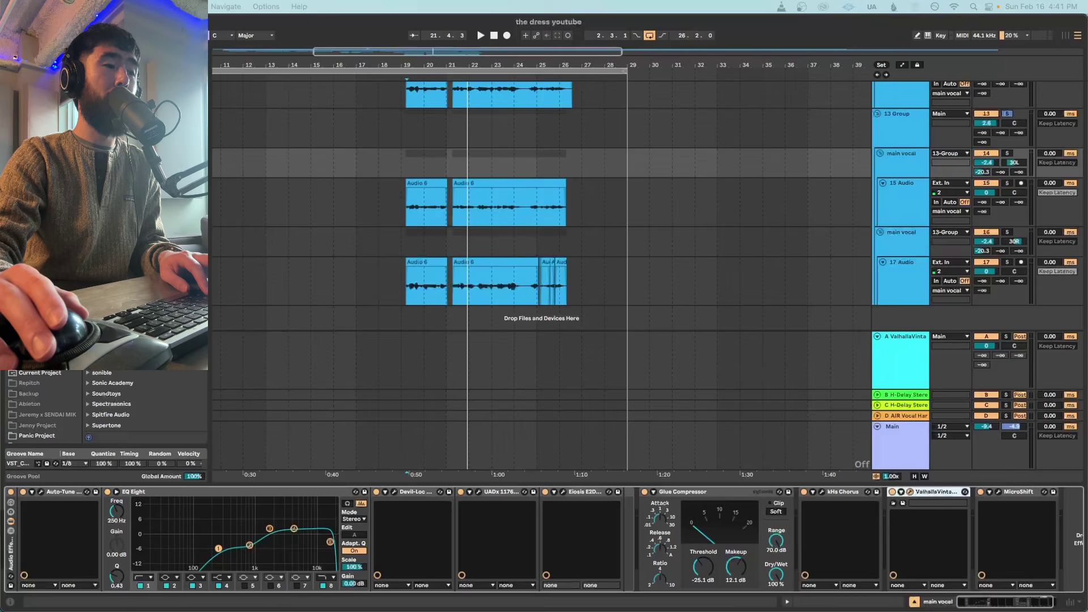
left_click_drag(316, 170, 315, 105)
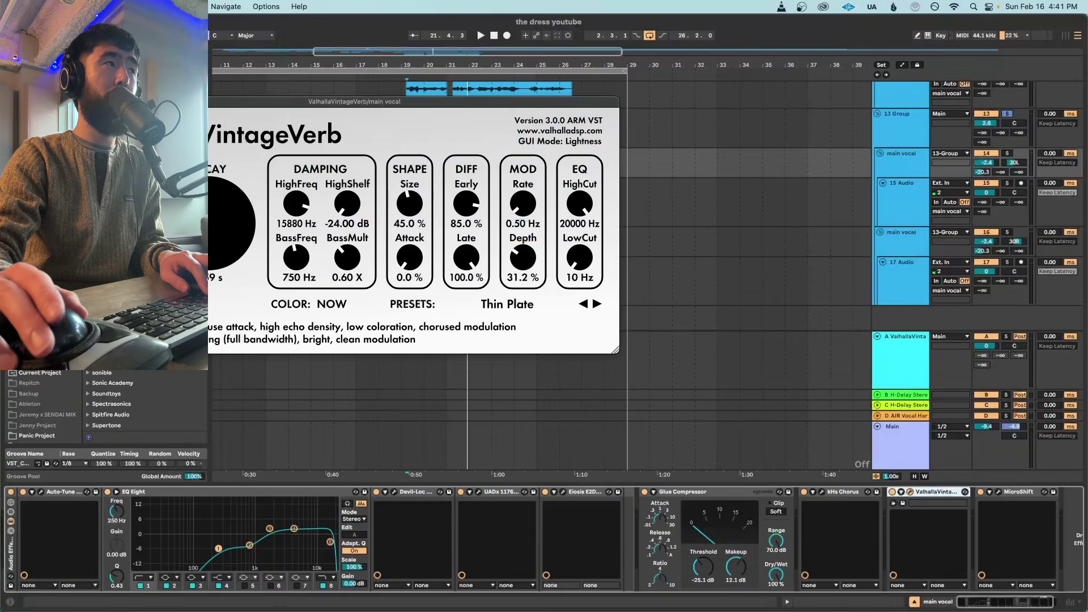
left_click(95, 102)
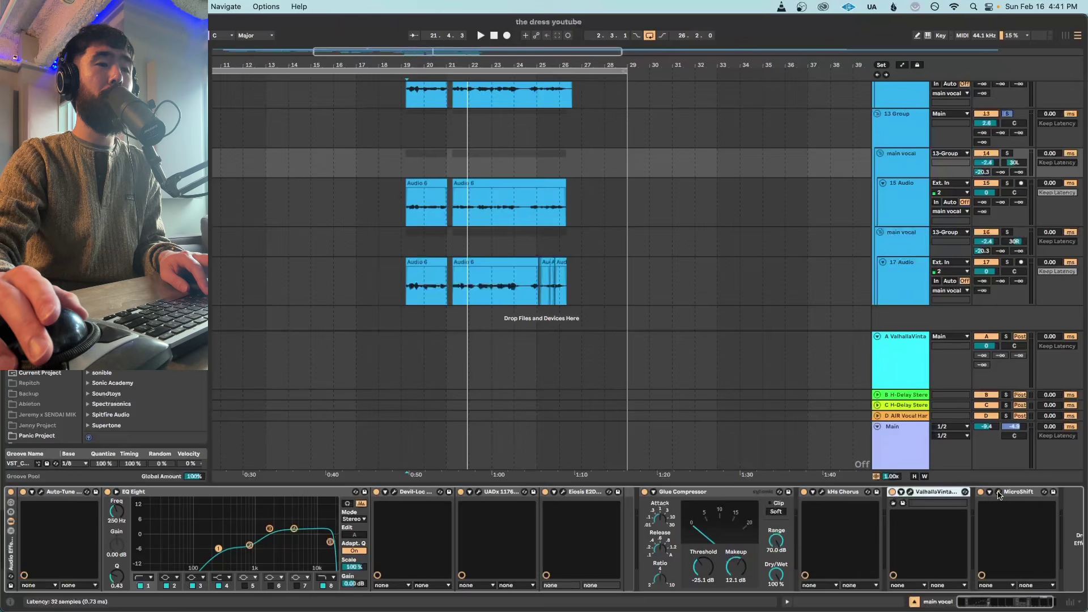
- Open MicroShift on track 14, solo the subgroup to audition it with MicroShift and kHs Chorus toggled, and close the window
left_click_drag(450, 609, 441, 137)
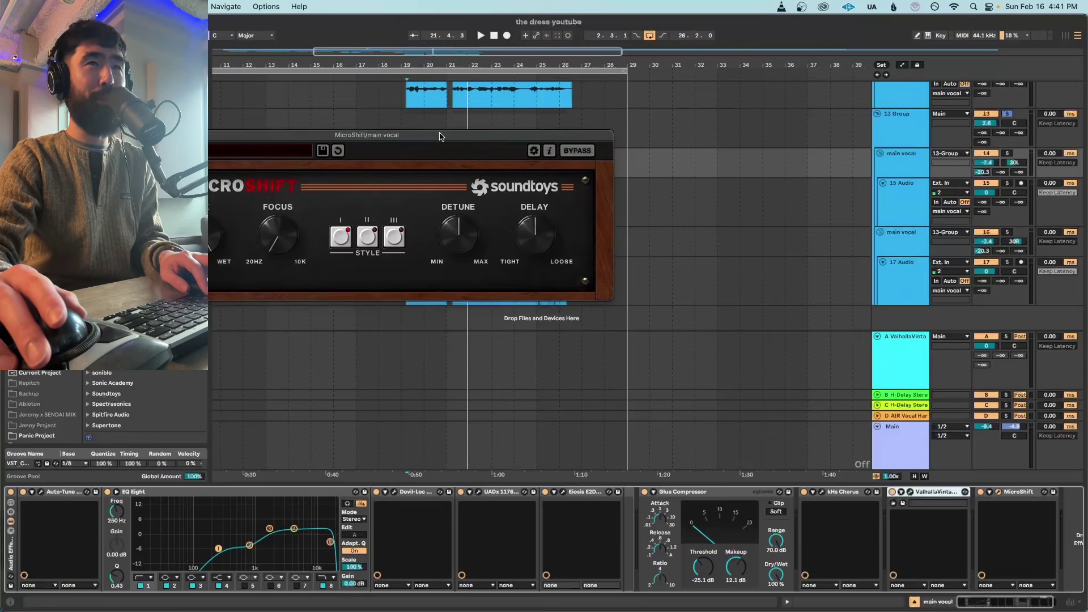
key("space")
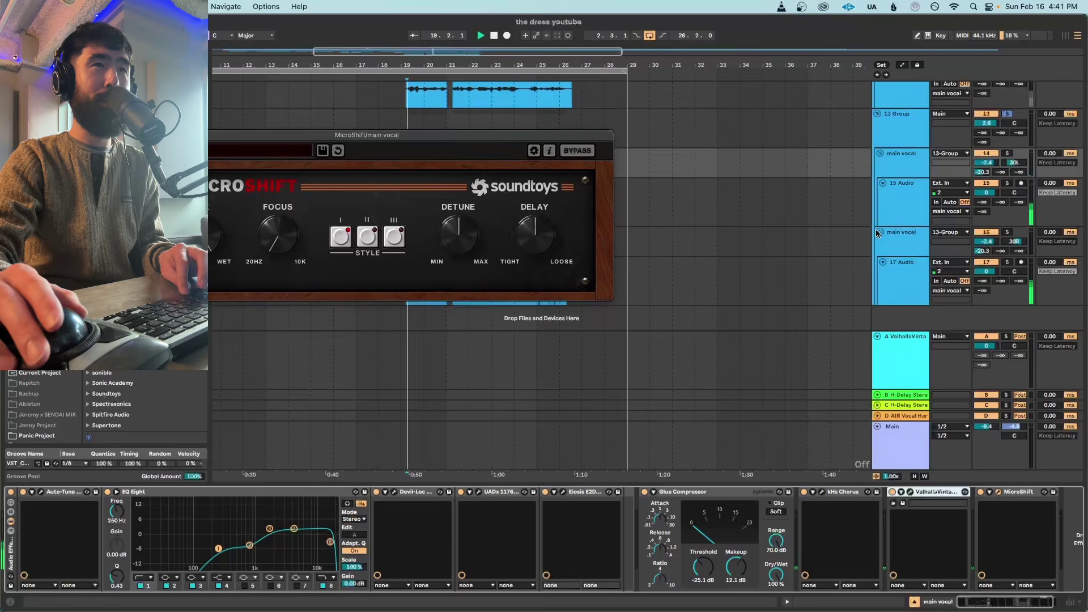
left_click(1008, 154)
left_click(1008, 154)
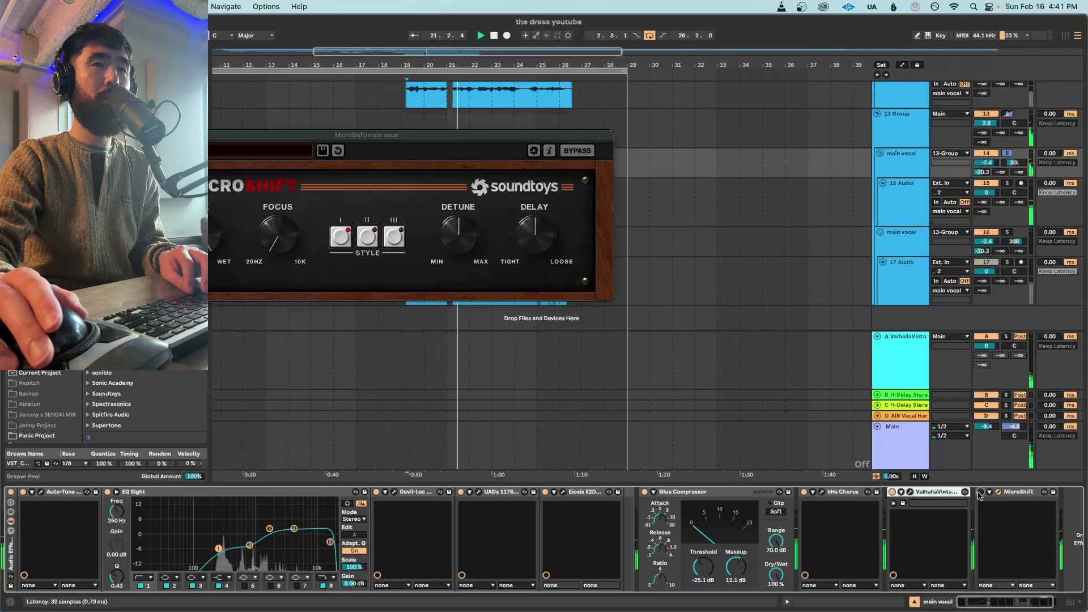
left_click(804, 492)
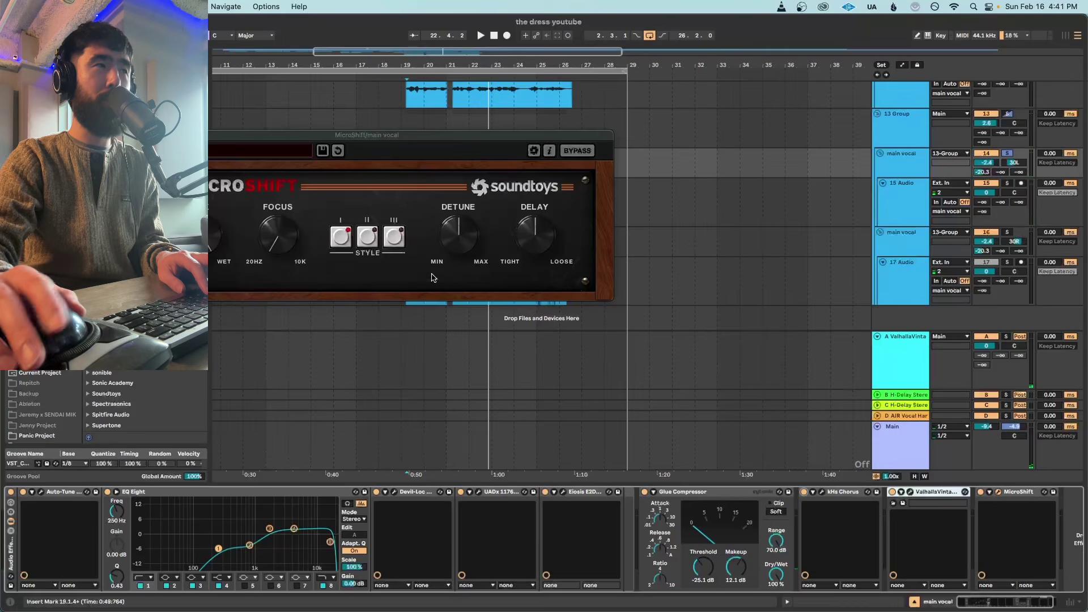
left_click(127, 135)
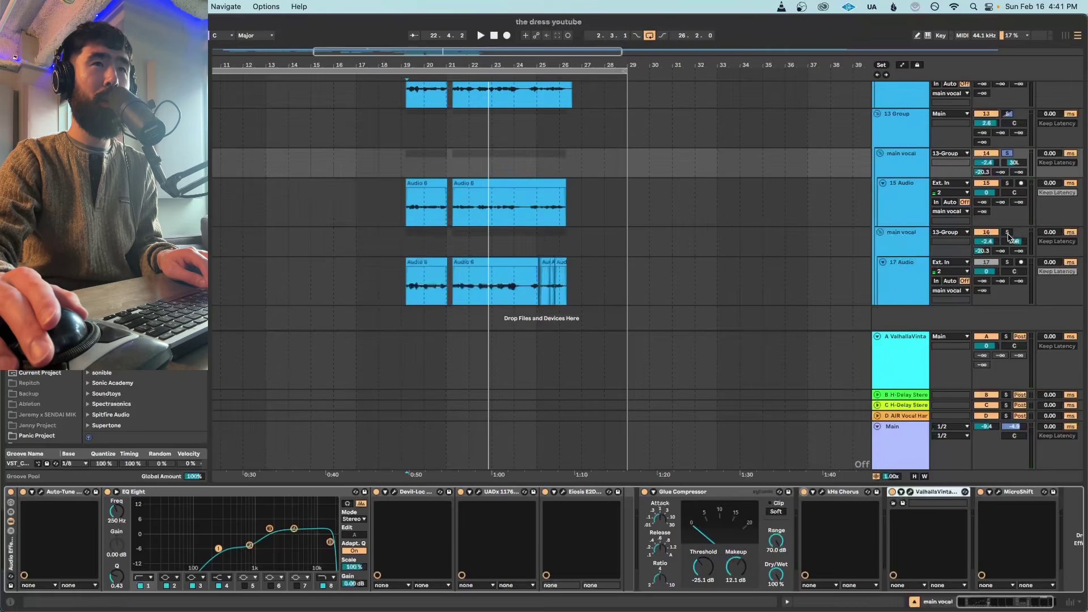
- Solo the track 14 and 16 vocal subgroups together and play them from 19.1.4
left_click(1008, 233)
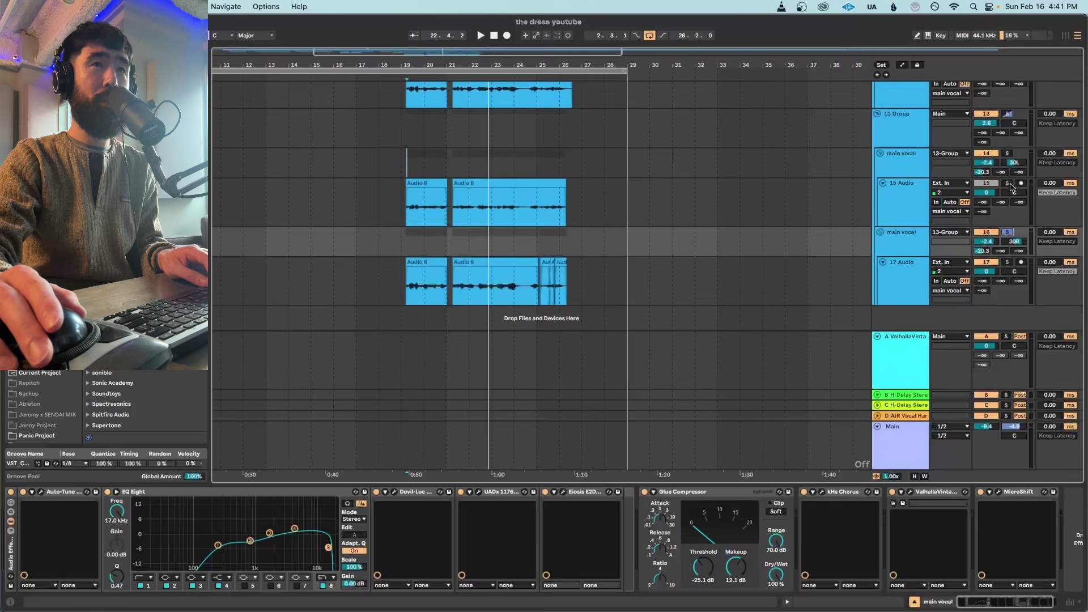
left_click(1008, 154)
key("space")
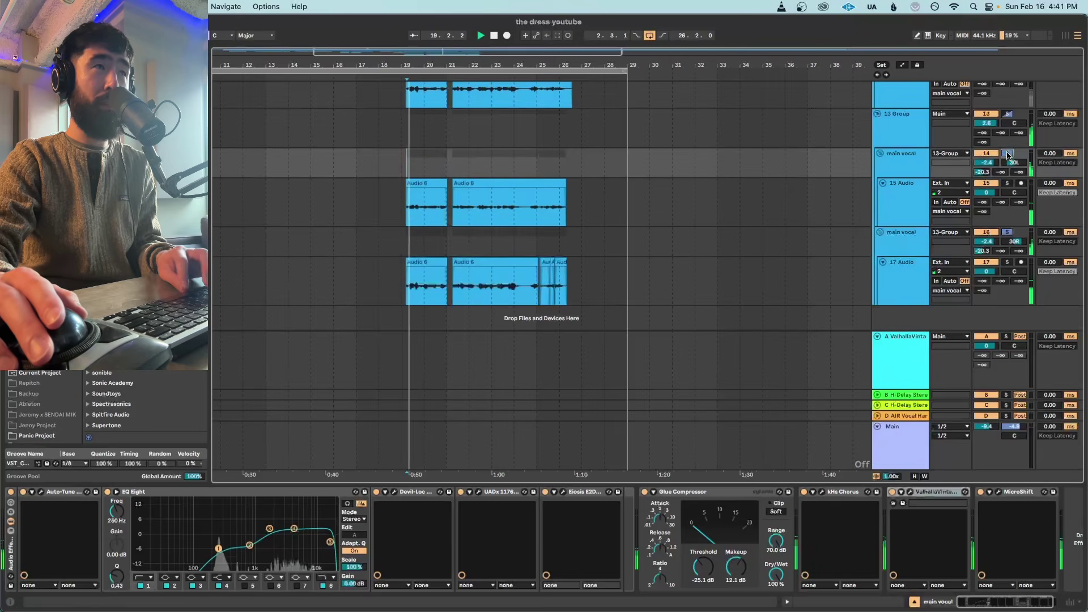
scroll(1006, 152, "up", 3)
scroll(1005, 150, "up", 3)
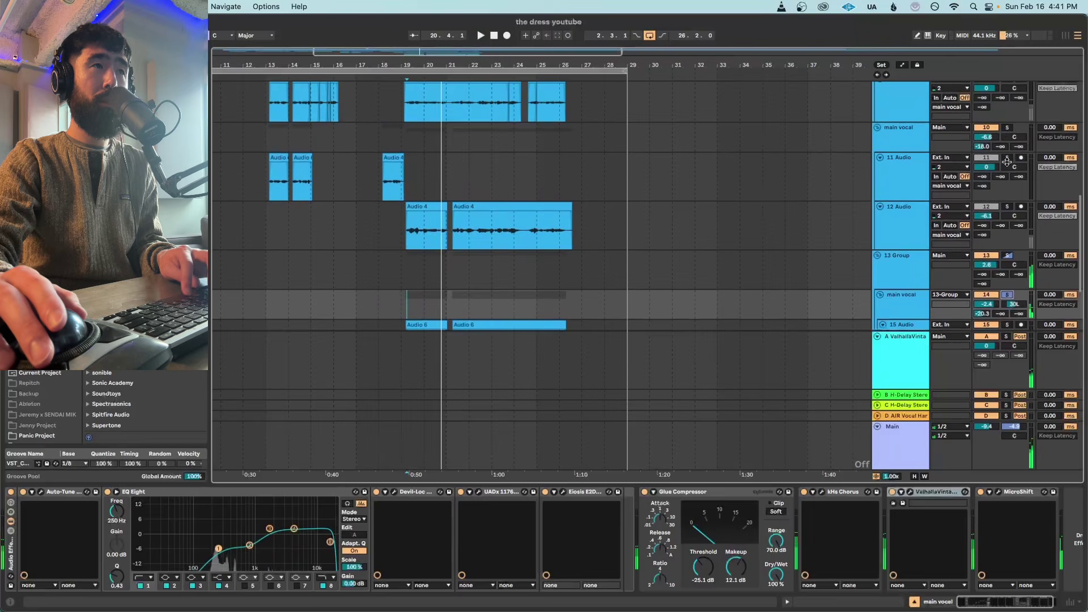
scroll(1009, 153, "down", 1)
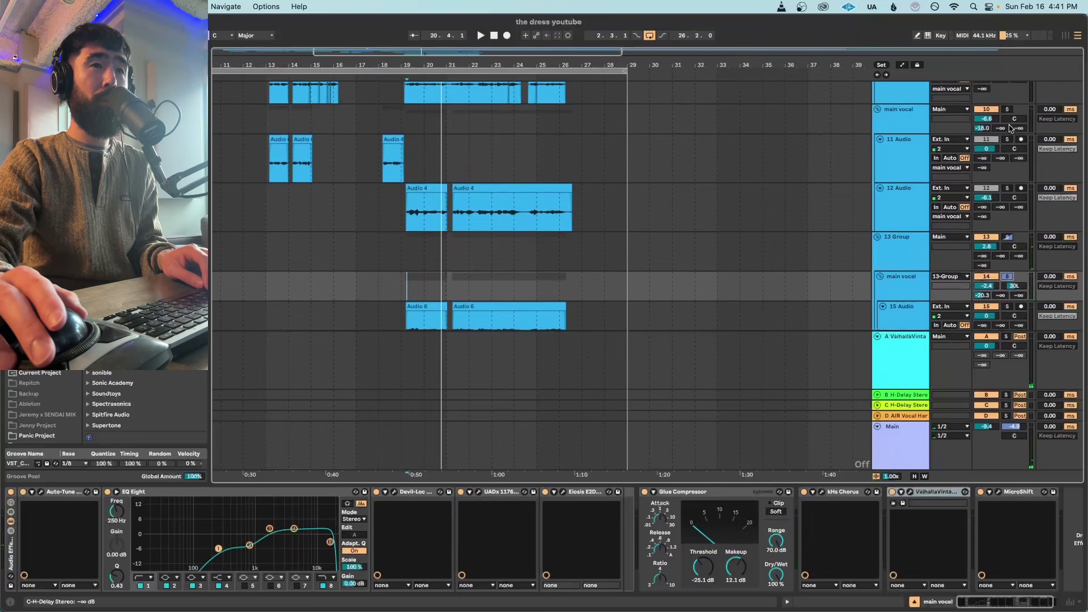
scroll(986, 190, "down", 1)
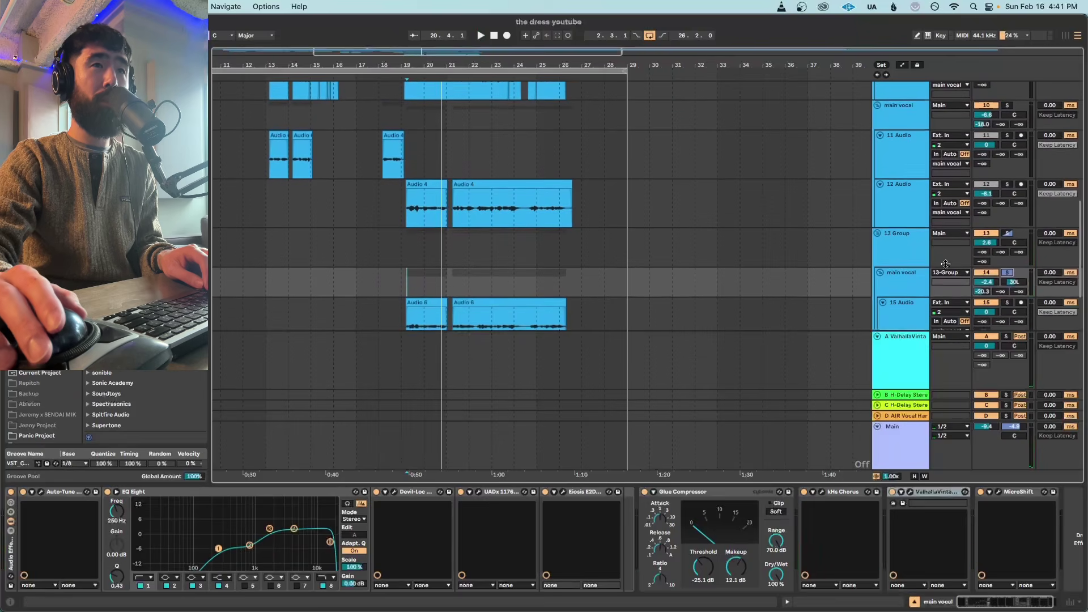
- Solo the track 10 vocal group together with 13 Group and play both from 19.3.1
left_click(900, 257)
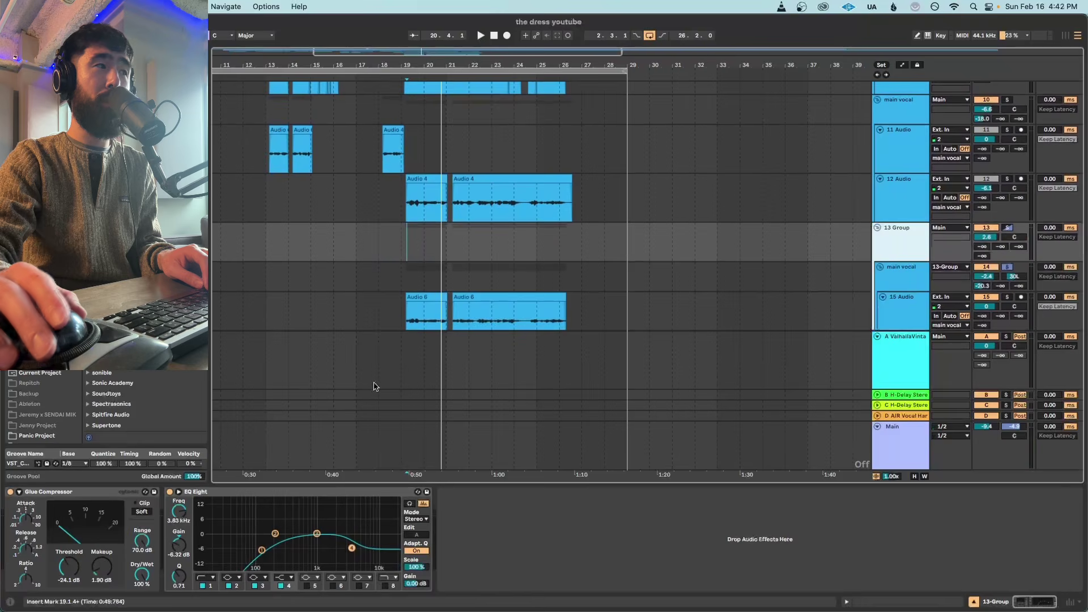
key("space")
scroll(500, 358, "up", 4)
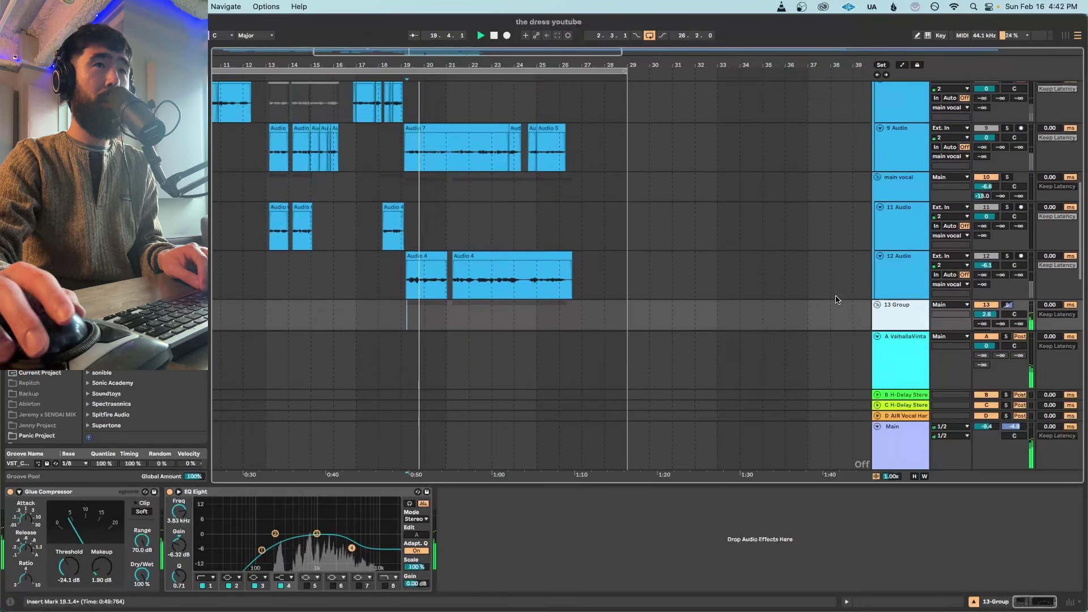
left_click(1008, 177)
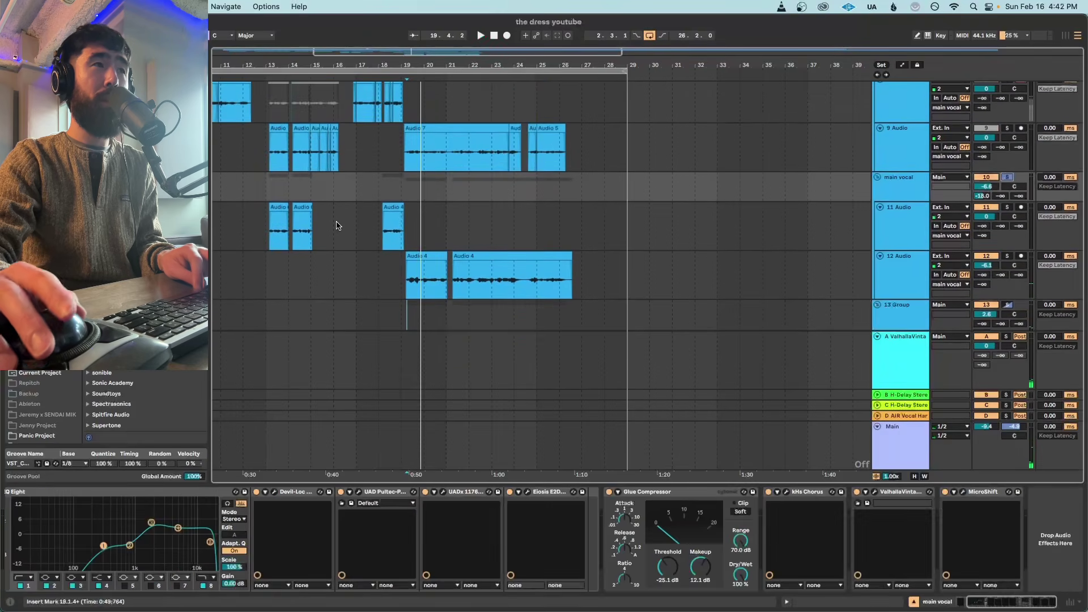
left_click(413, 227)
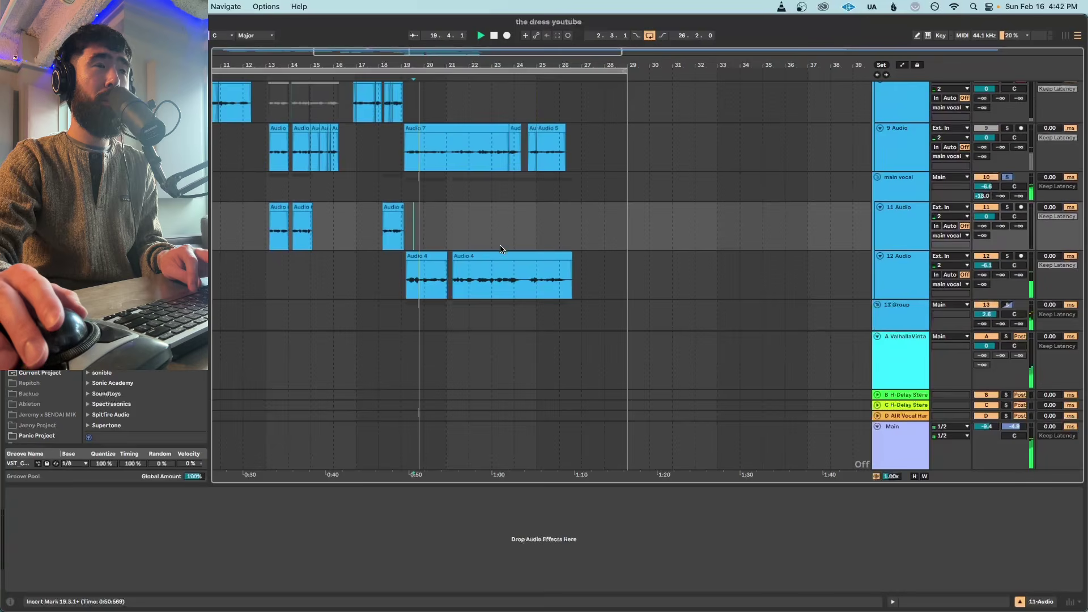
- Clear the solos on the vocal groups and audition the full mix with the track 7 main vocal
scroll(500, 246, "up", 1)
scroll(501, 249, "down", 5)
scroll(501, 248, "up", 8)
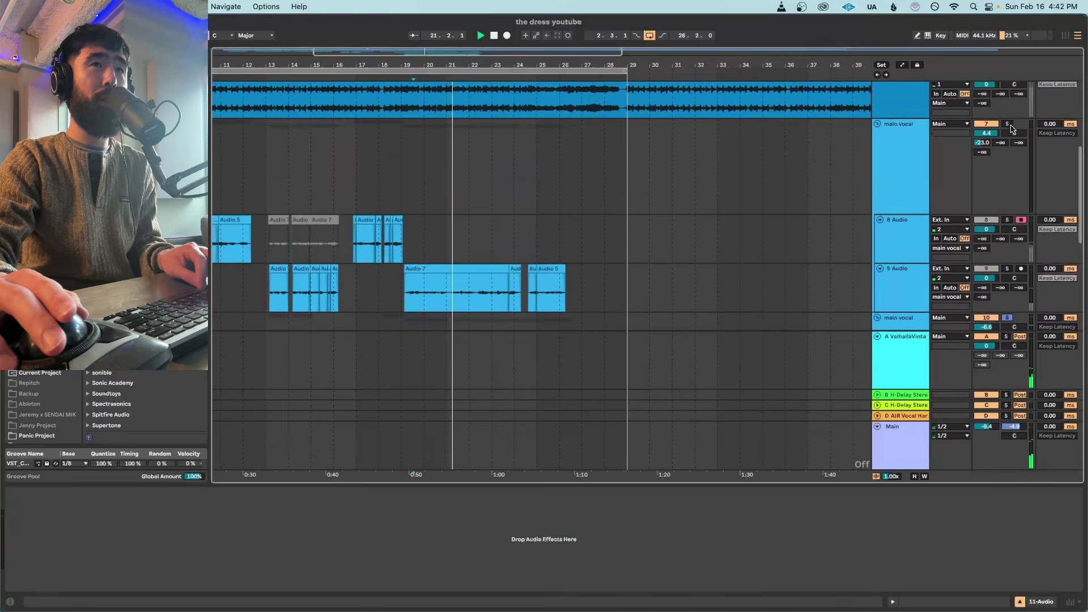
left_click(1012, 128)
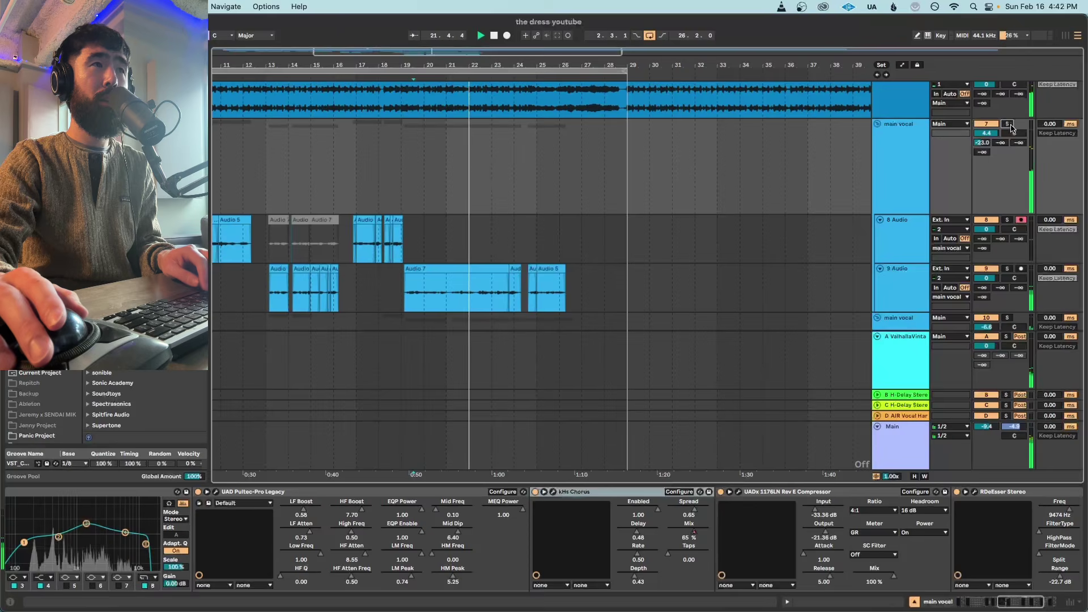
scroll(707, 226, "down", 6)
scroll(707, 227, "up", 4)
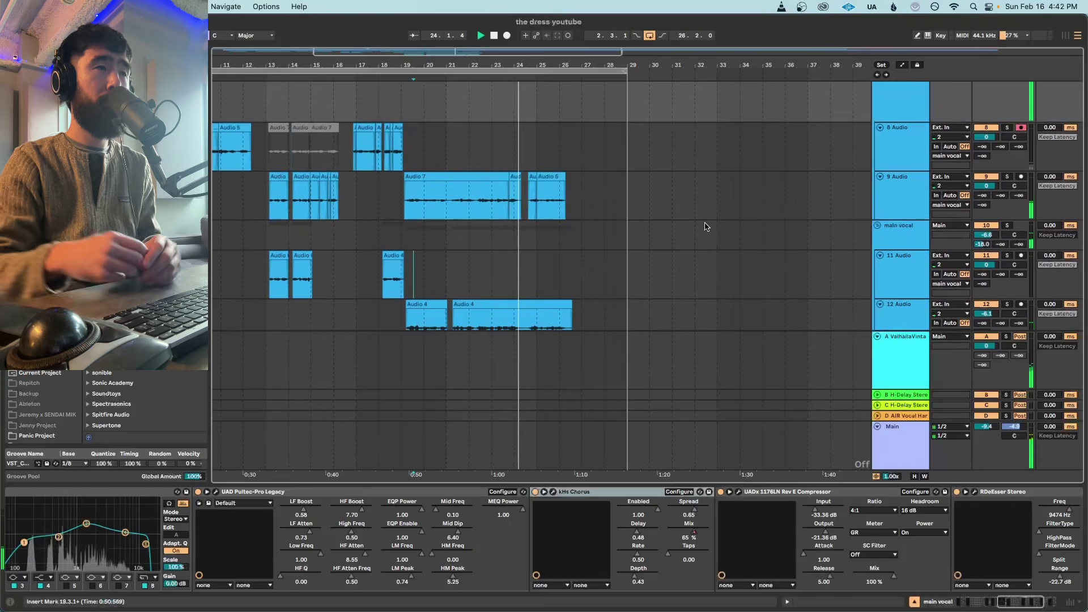
- Stop playback, turn on grid snapping and select 24.1.1 to 33.1.1 across the track 10 vocal group and 11 Audio
left_click_drag(333, 54, 262, 52)
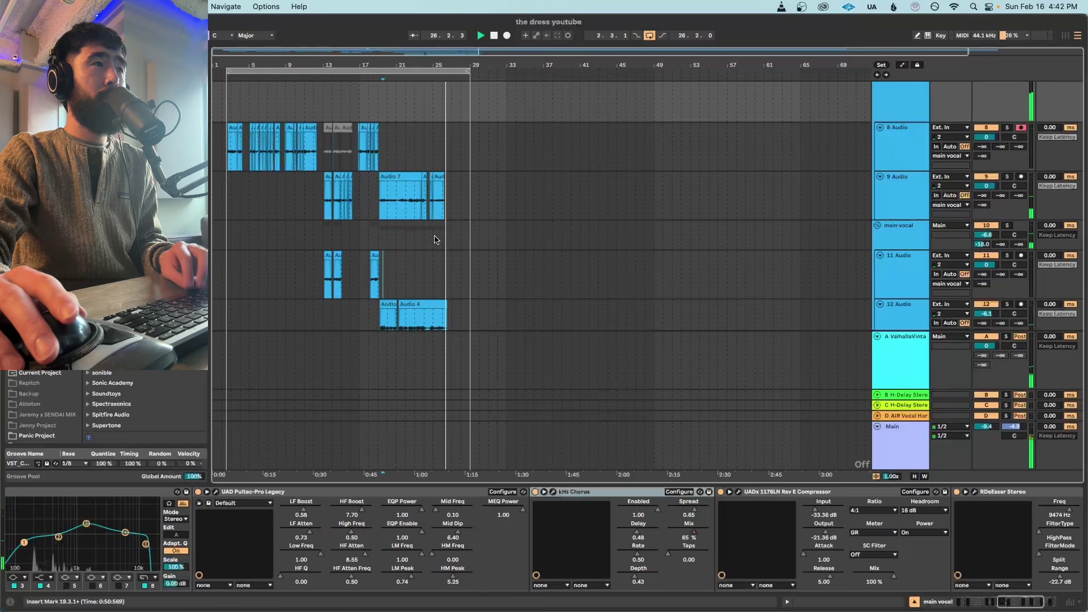
left_click_drag(436, 240, 491, 226)
key("super+4")
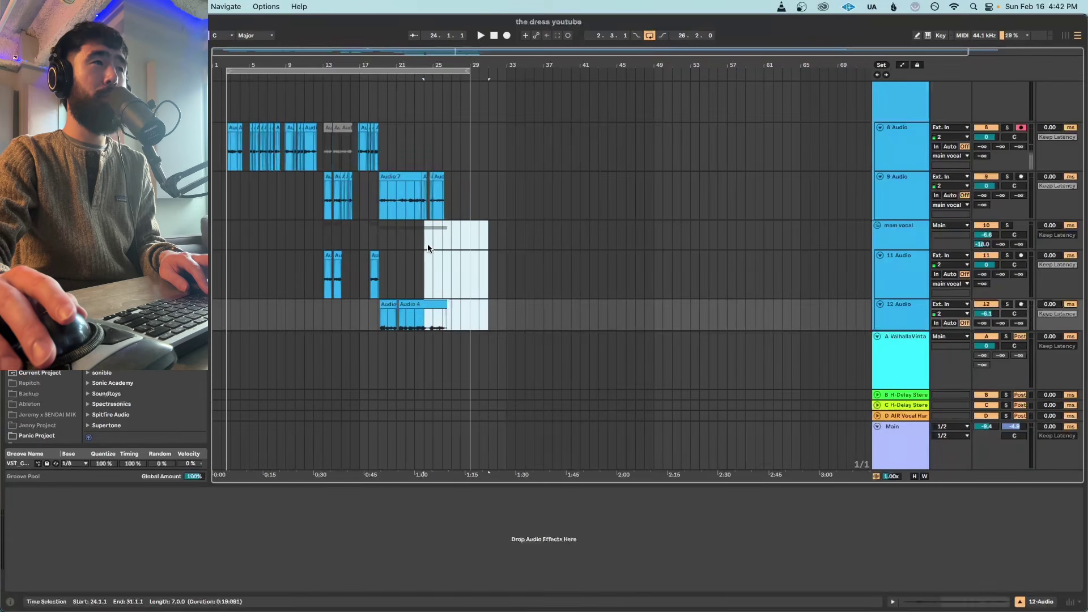
left_click_drag(428, 248, 432, 278)
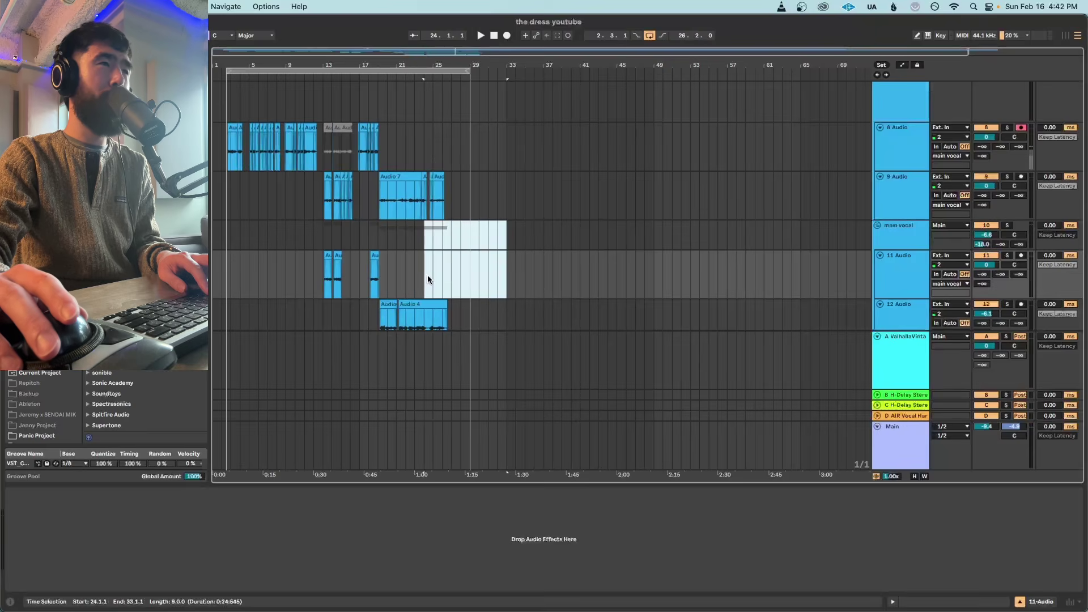